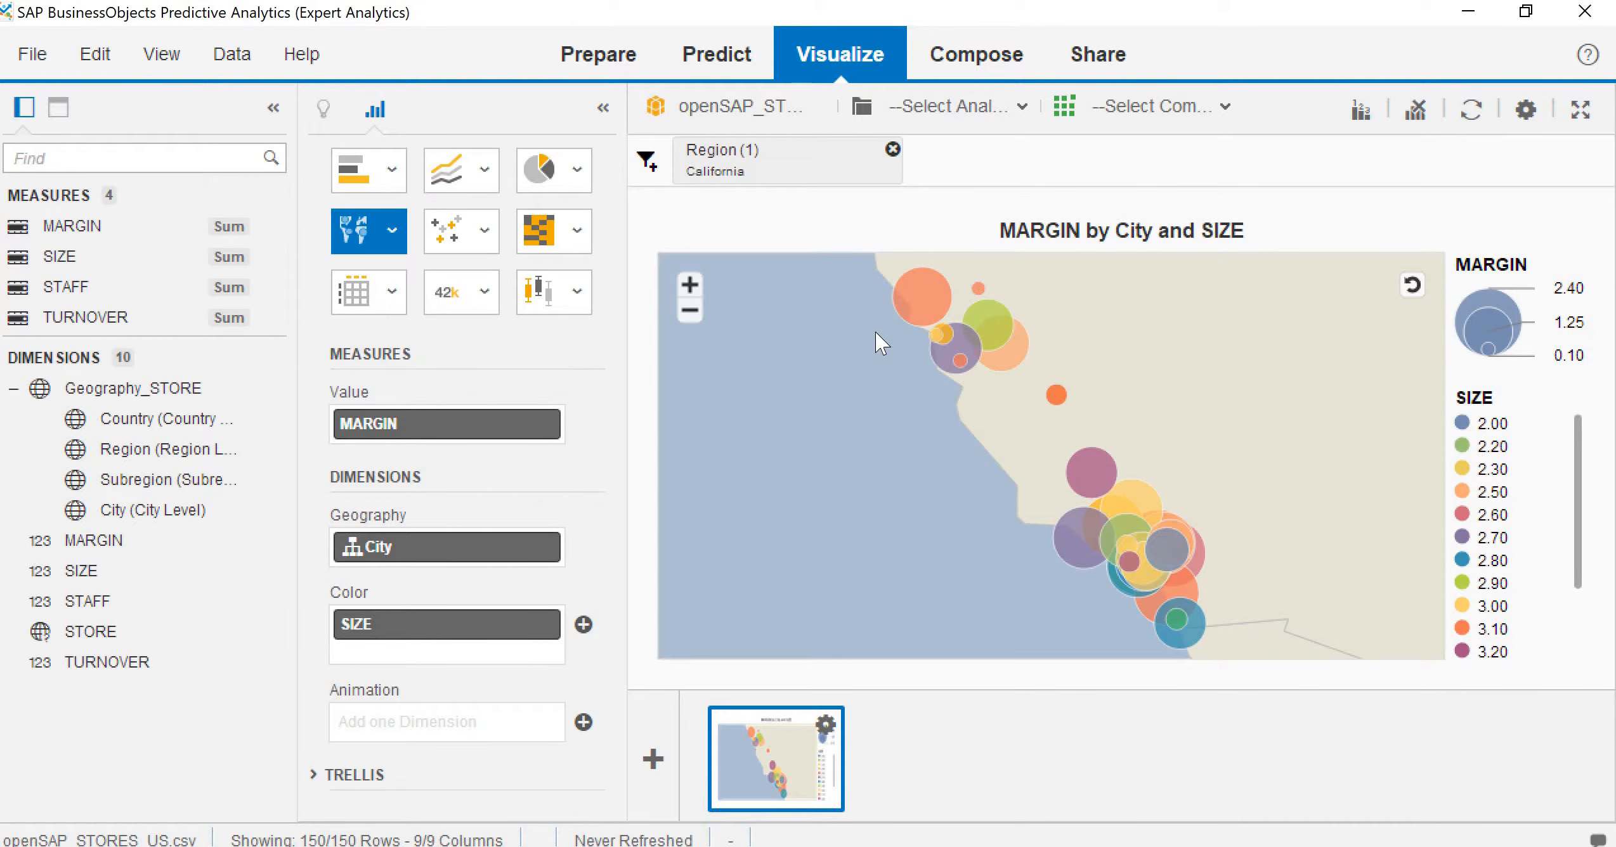
Step: Clear the MARGIN by City and SIZE map and change the visualization to a Scatter Matrix Chart
click(1421, 117)
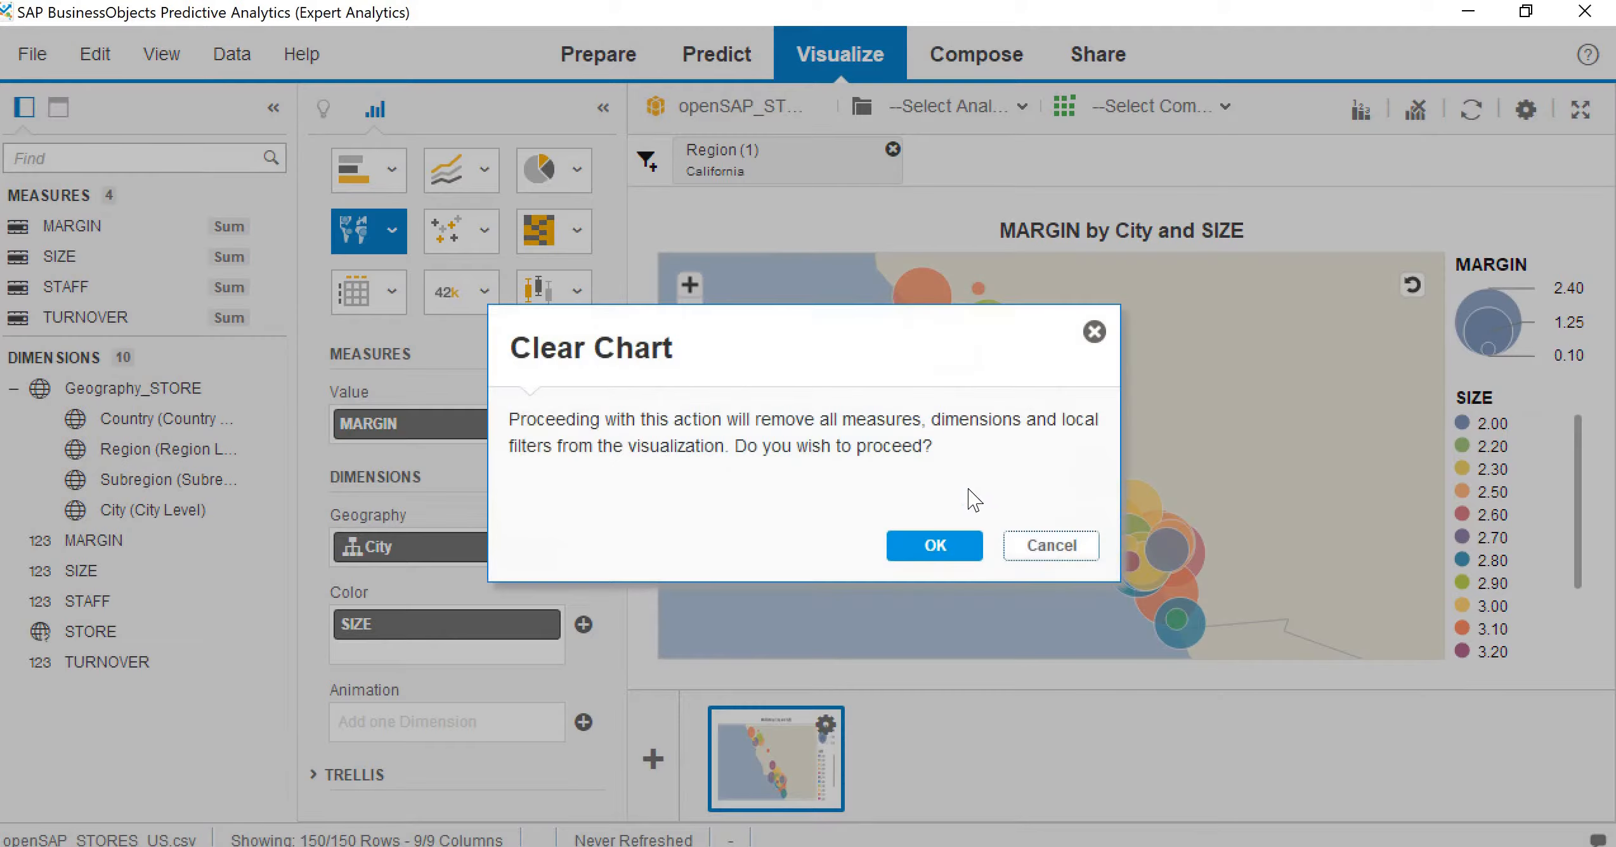
click(935, 546)
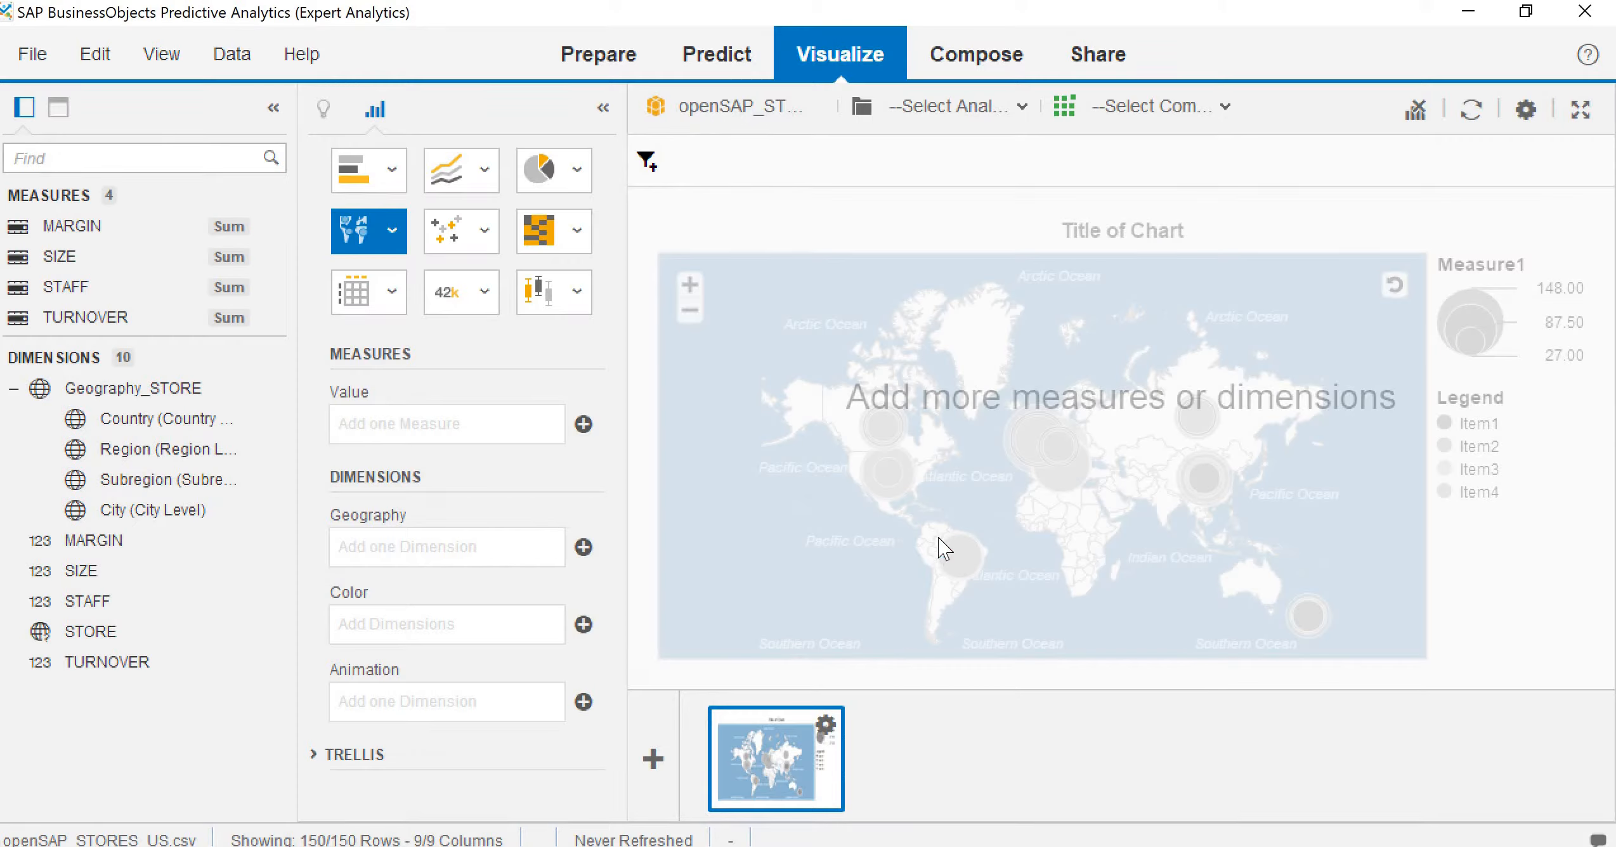
click(490, 238)
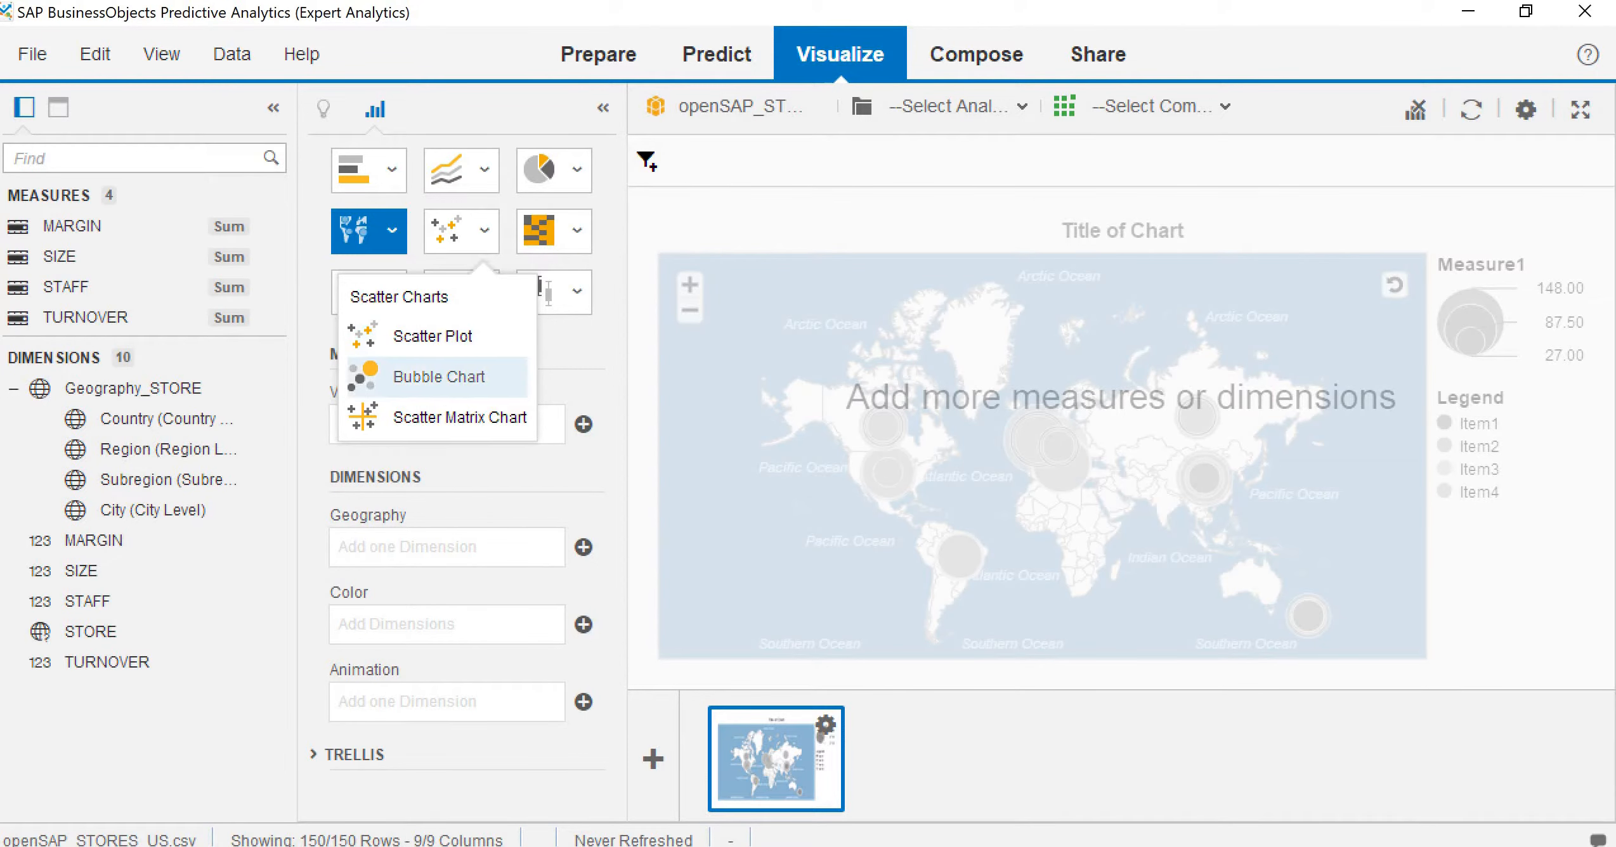
click(441, 424)
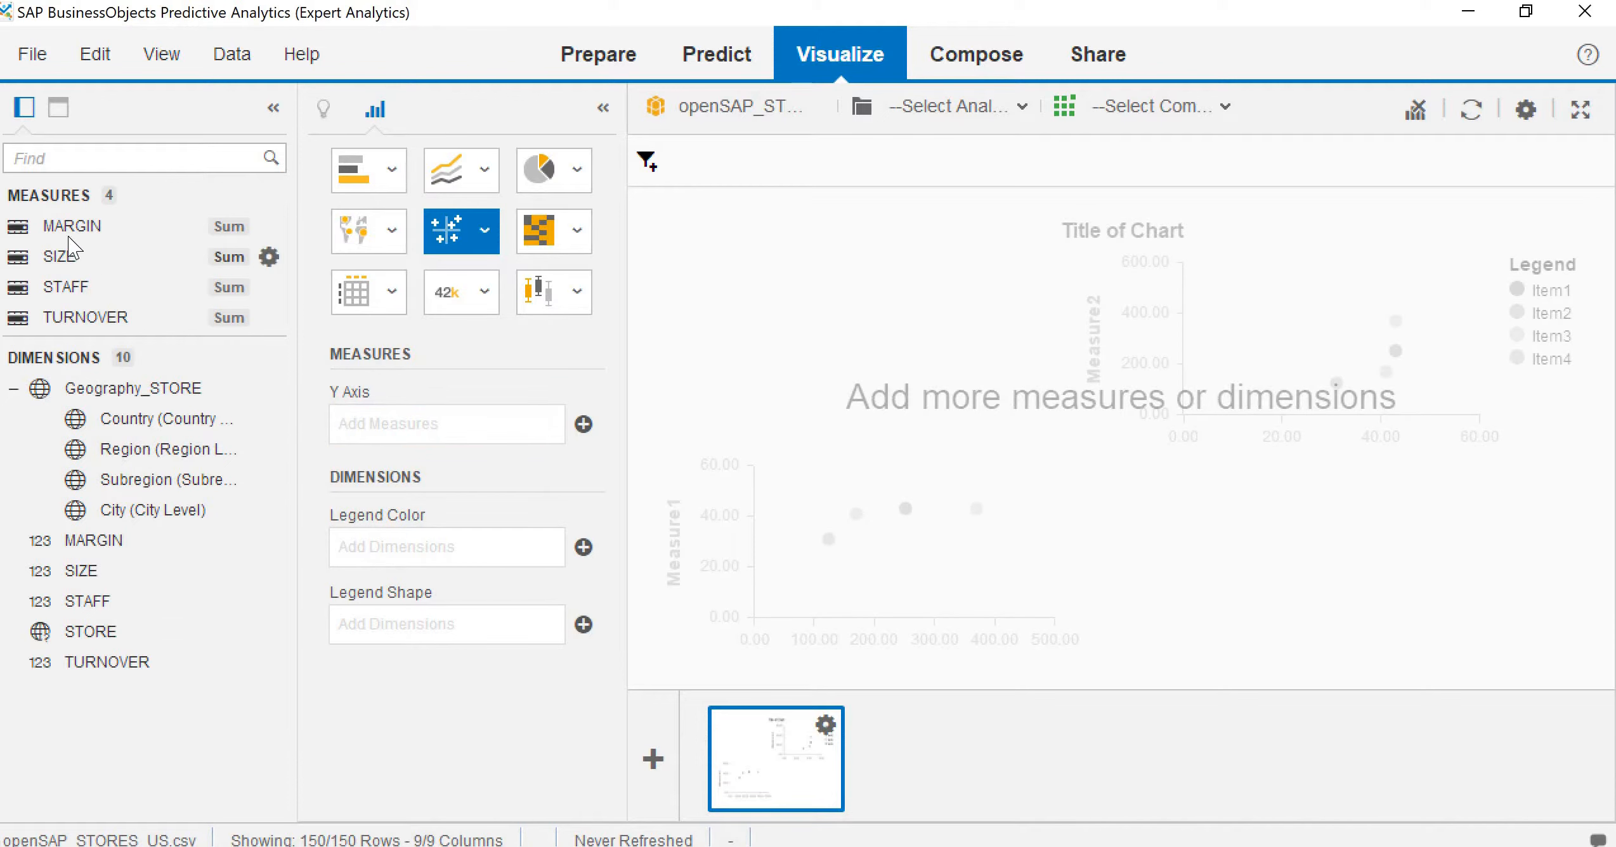
Step: Add MARGIN, STAFF, SIZE and TURNOVER as the scatter matrix's Y Axis measures and set STORE as its Legend Color
drag(102, 249, 432, 426)
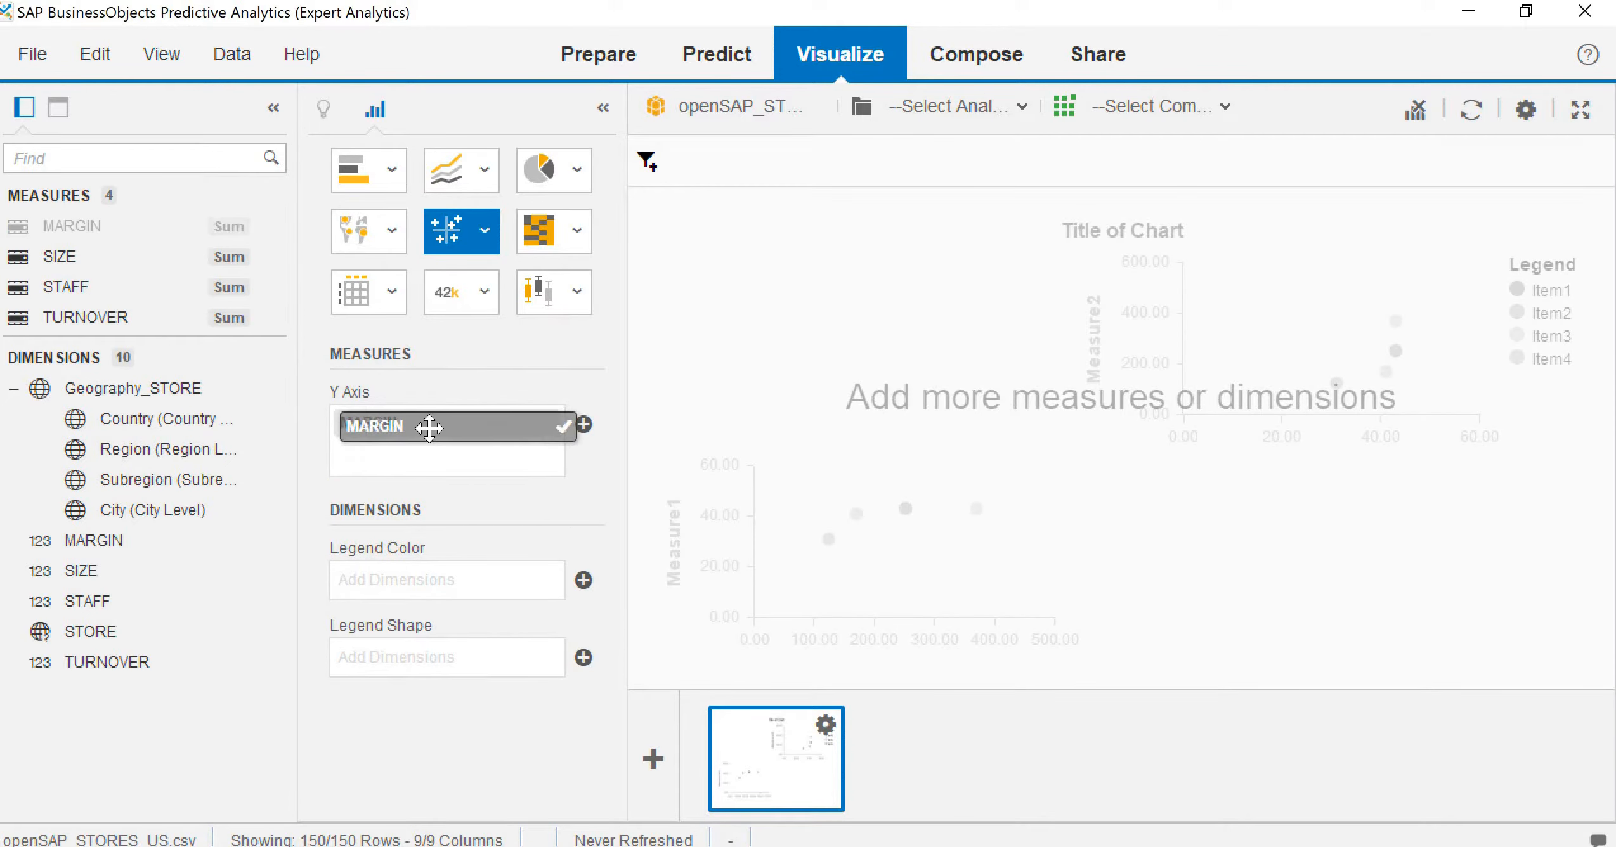
drag(50, 257, 379, 464)
drag(63, 288, 387, 452)
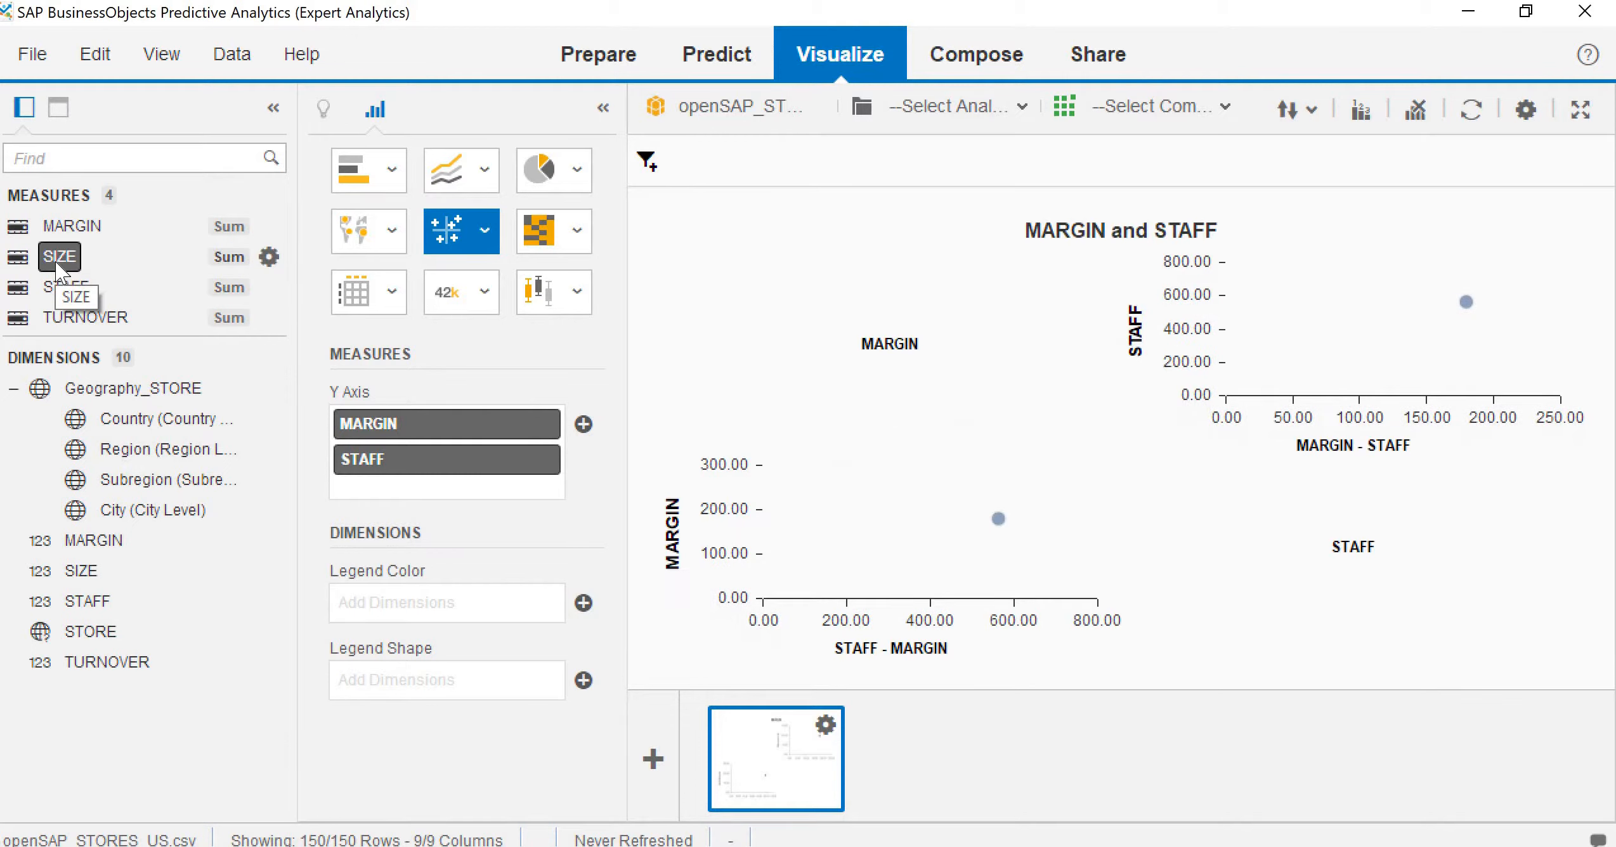
drag(59, 264, 406, 498)
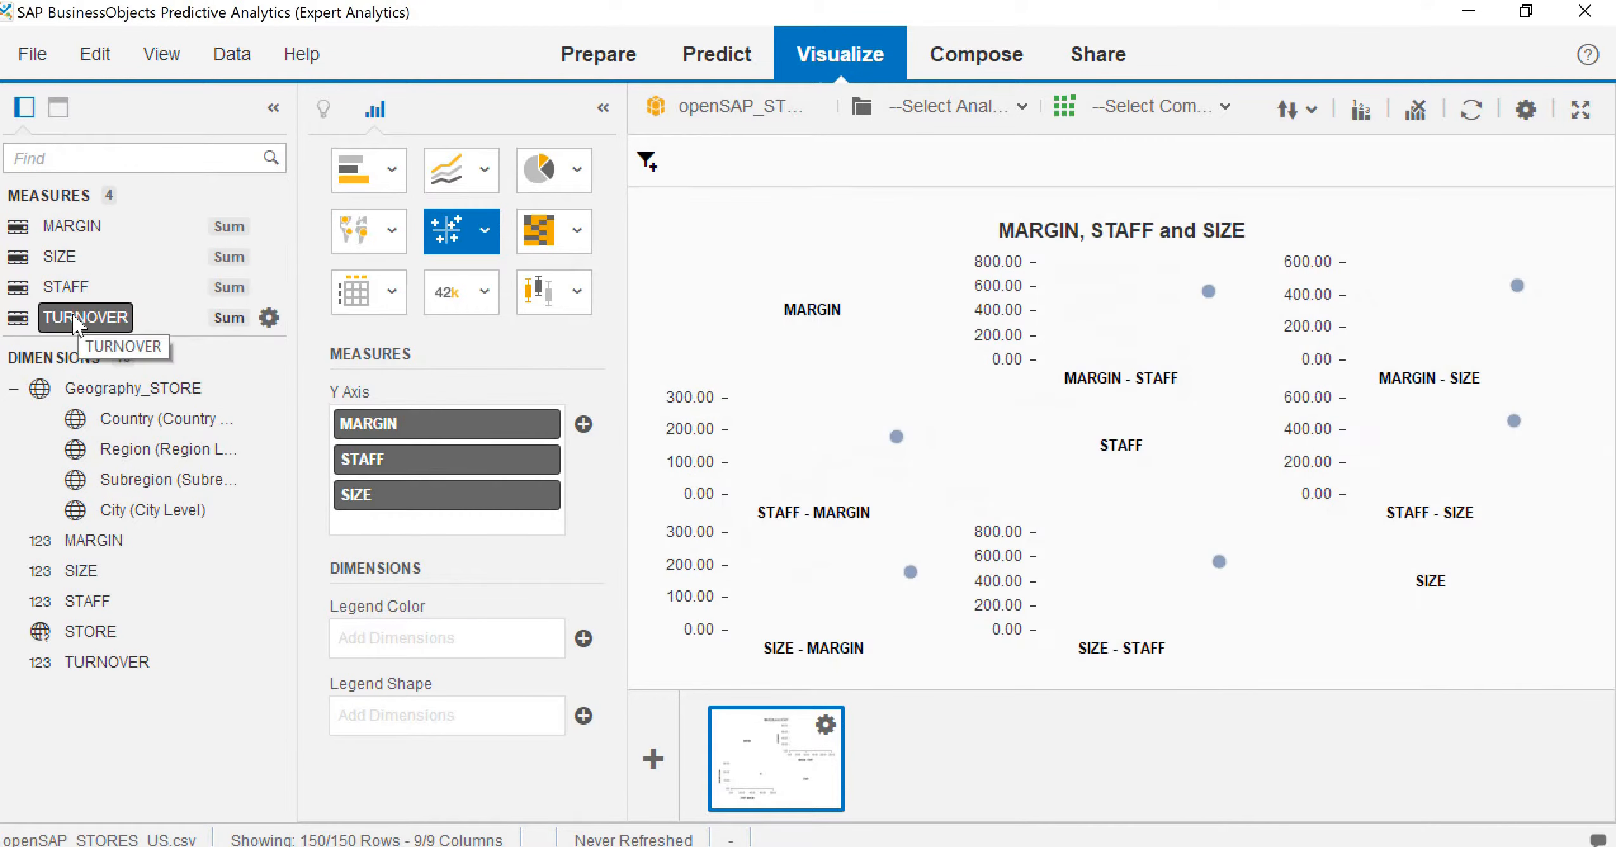
drag(75, 324, 426, 530)
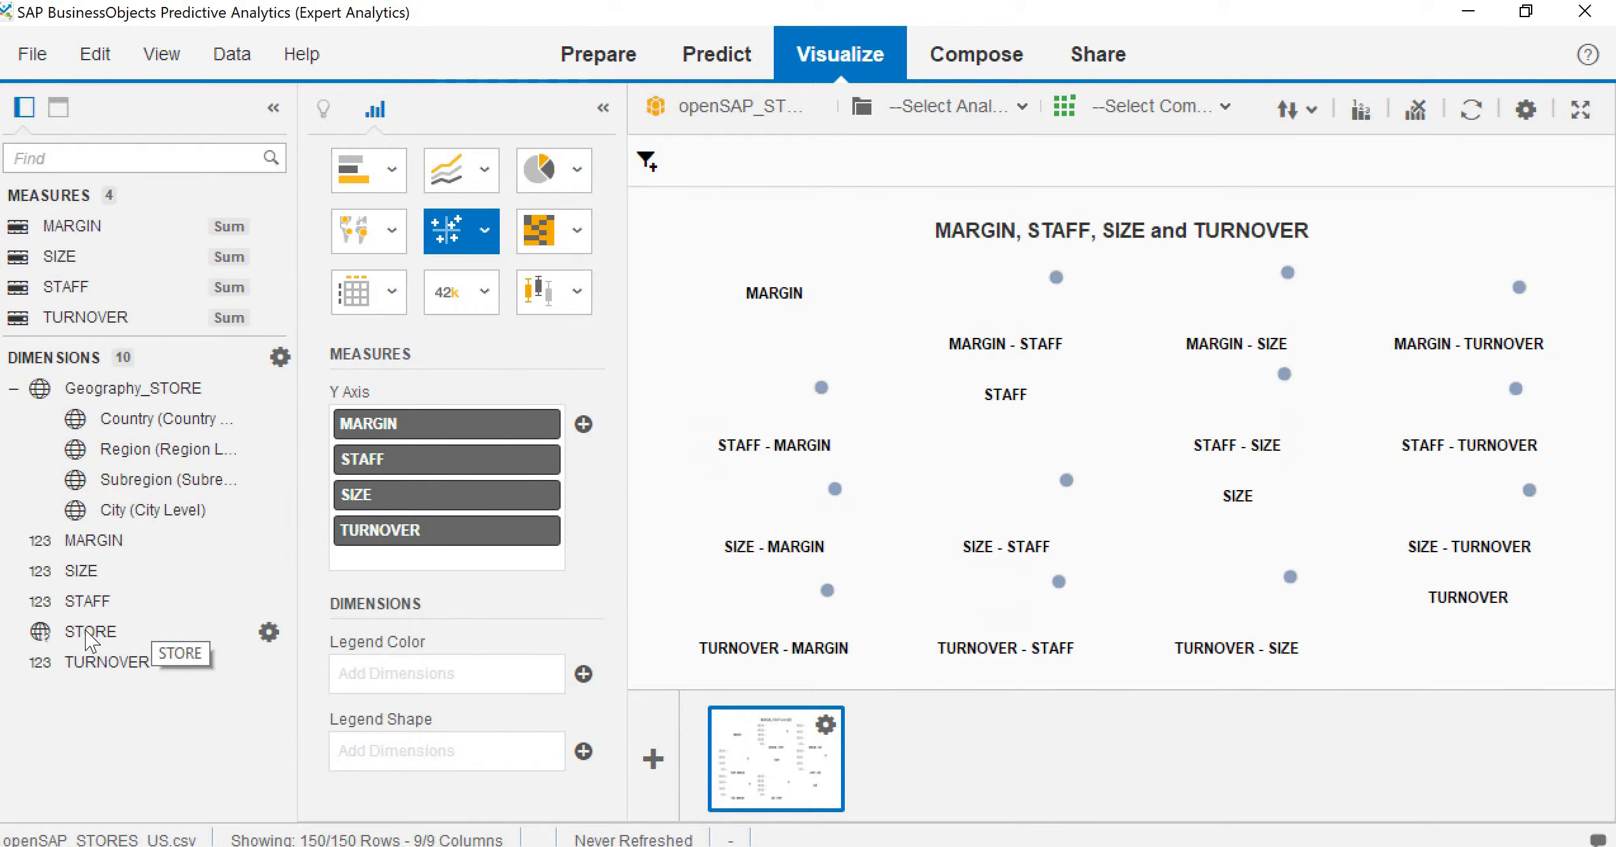
drag(90, 636, 418, 675)
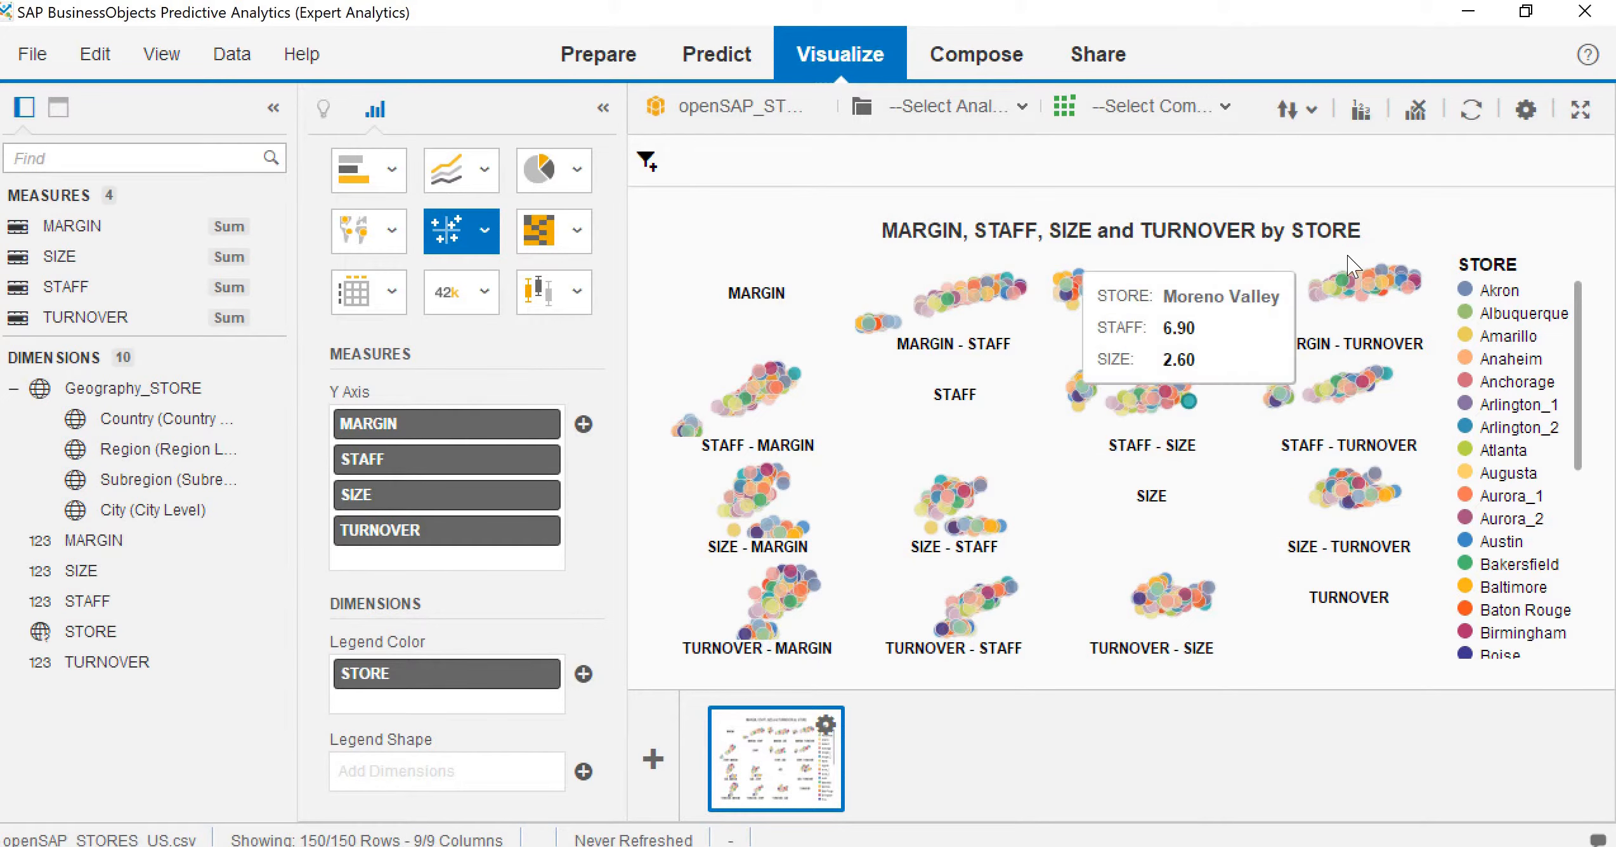
Step: Clear the scatter matrix of all measures and dimensions and change the visualization to a Bubble Chart
click(1415, 109)
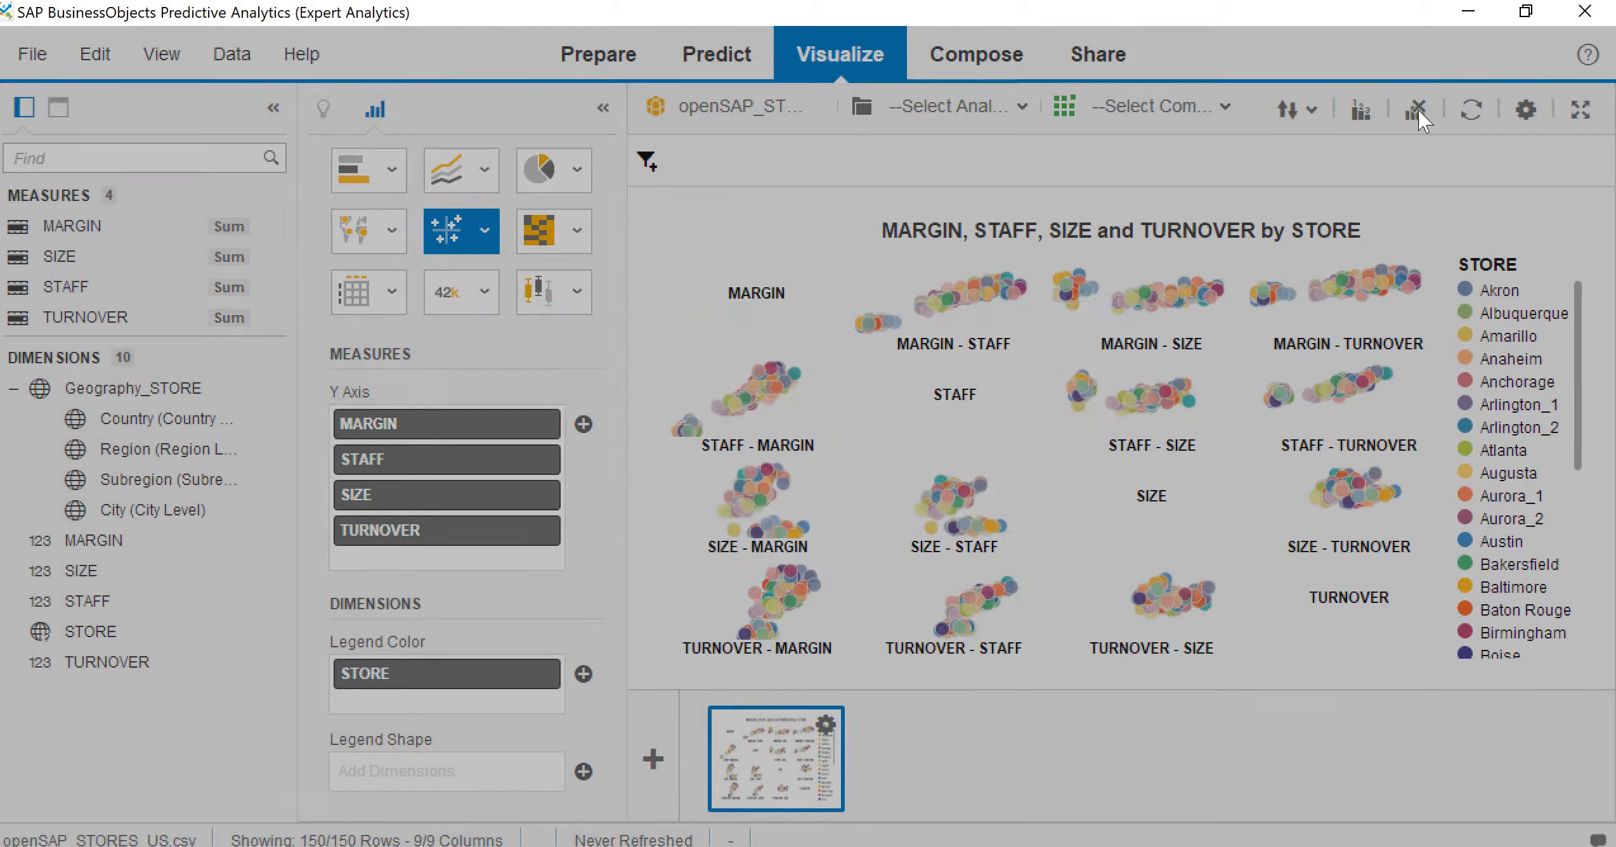
click(926, 547)
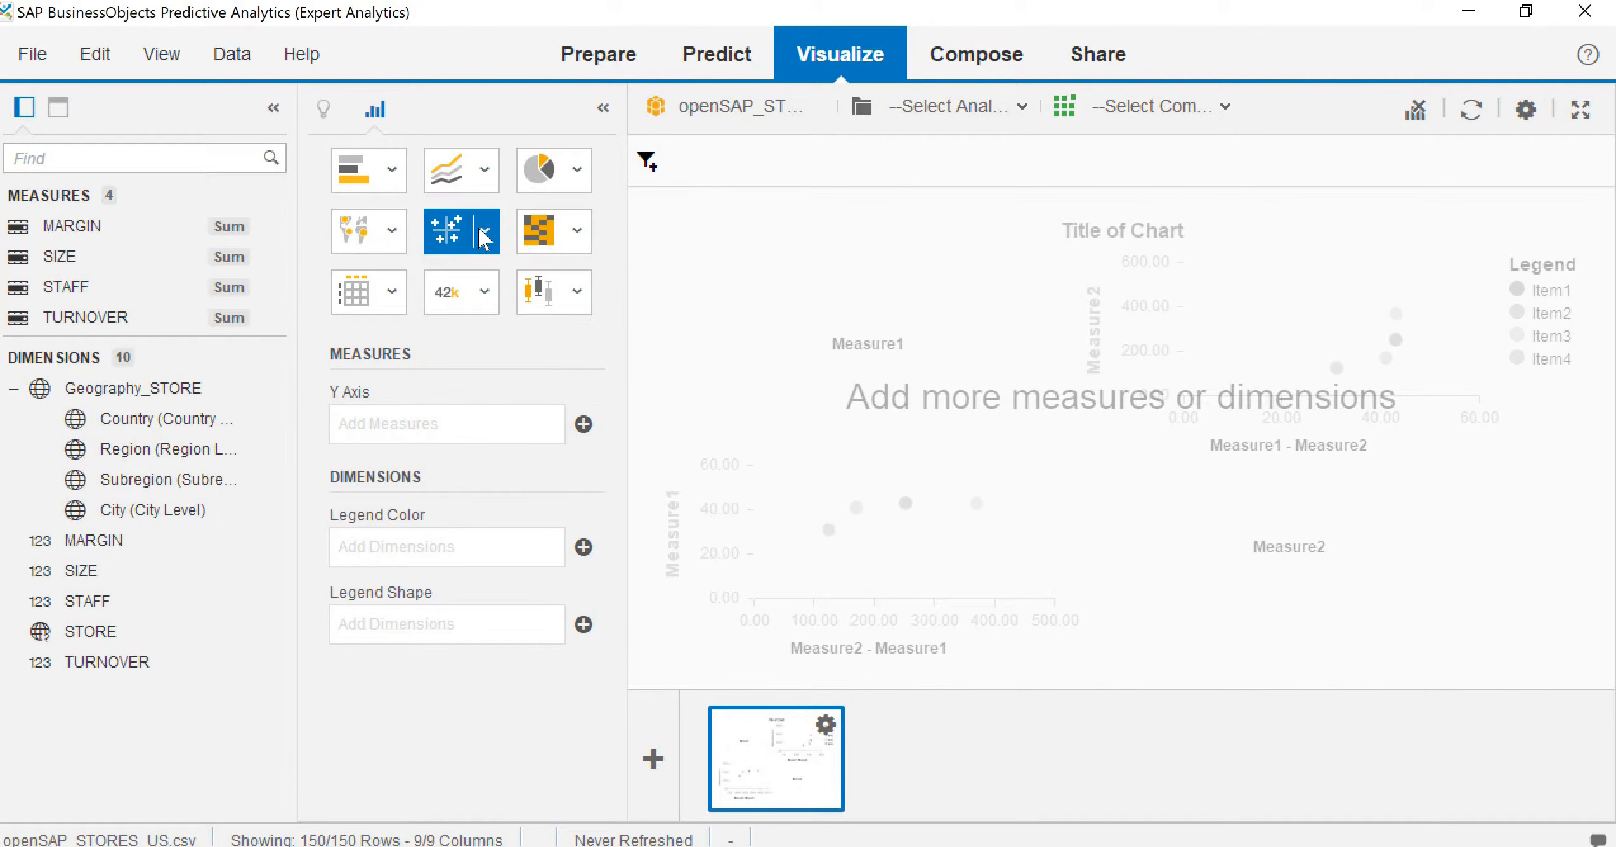
click(483, 231)
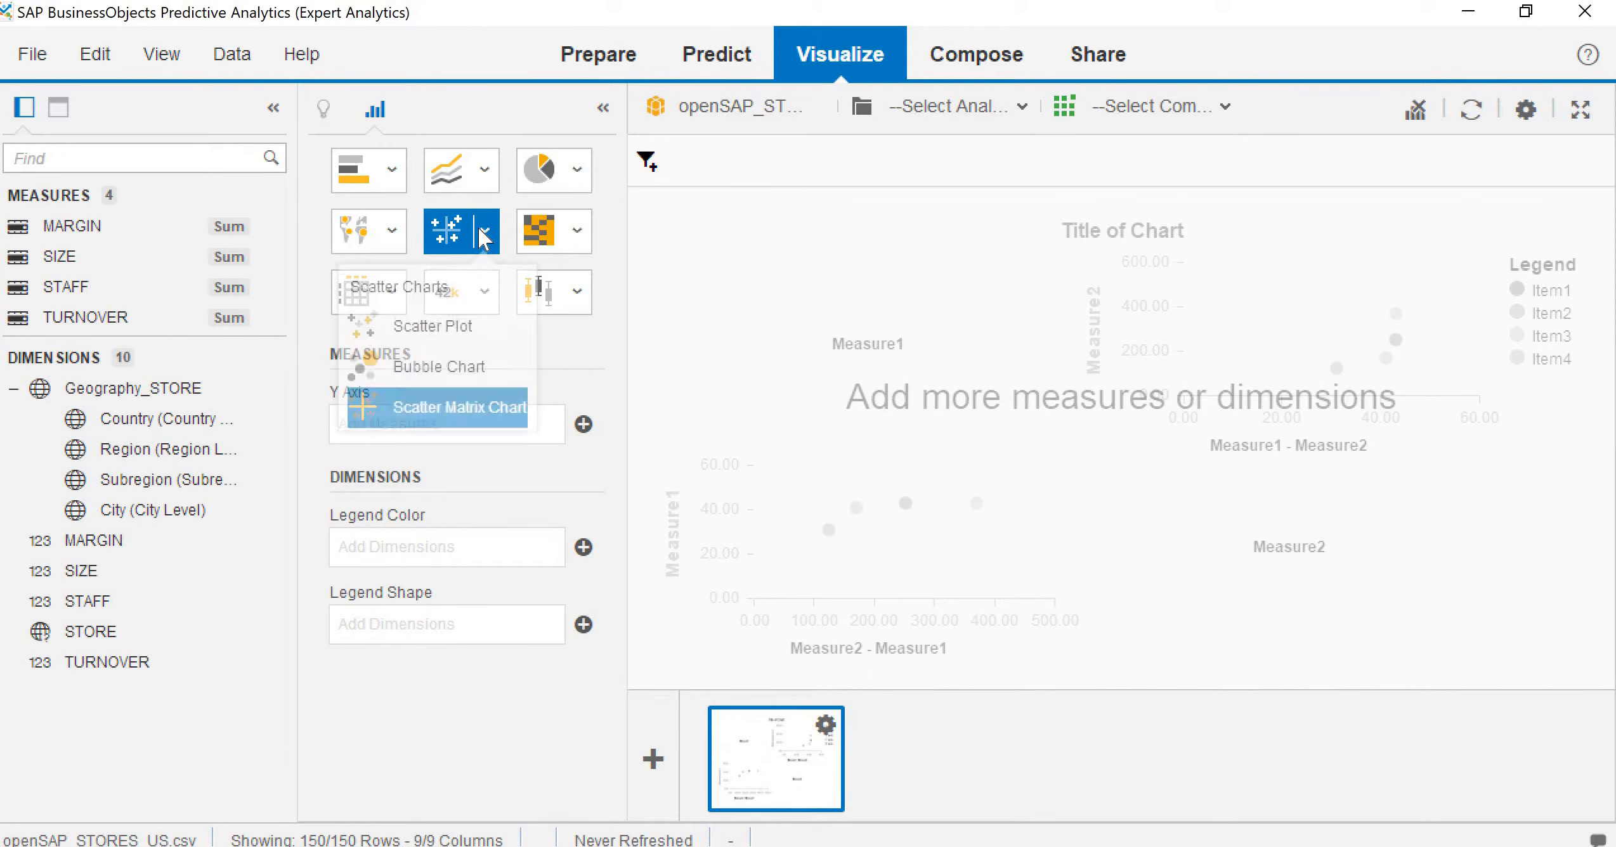
click(444, 377)
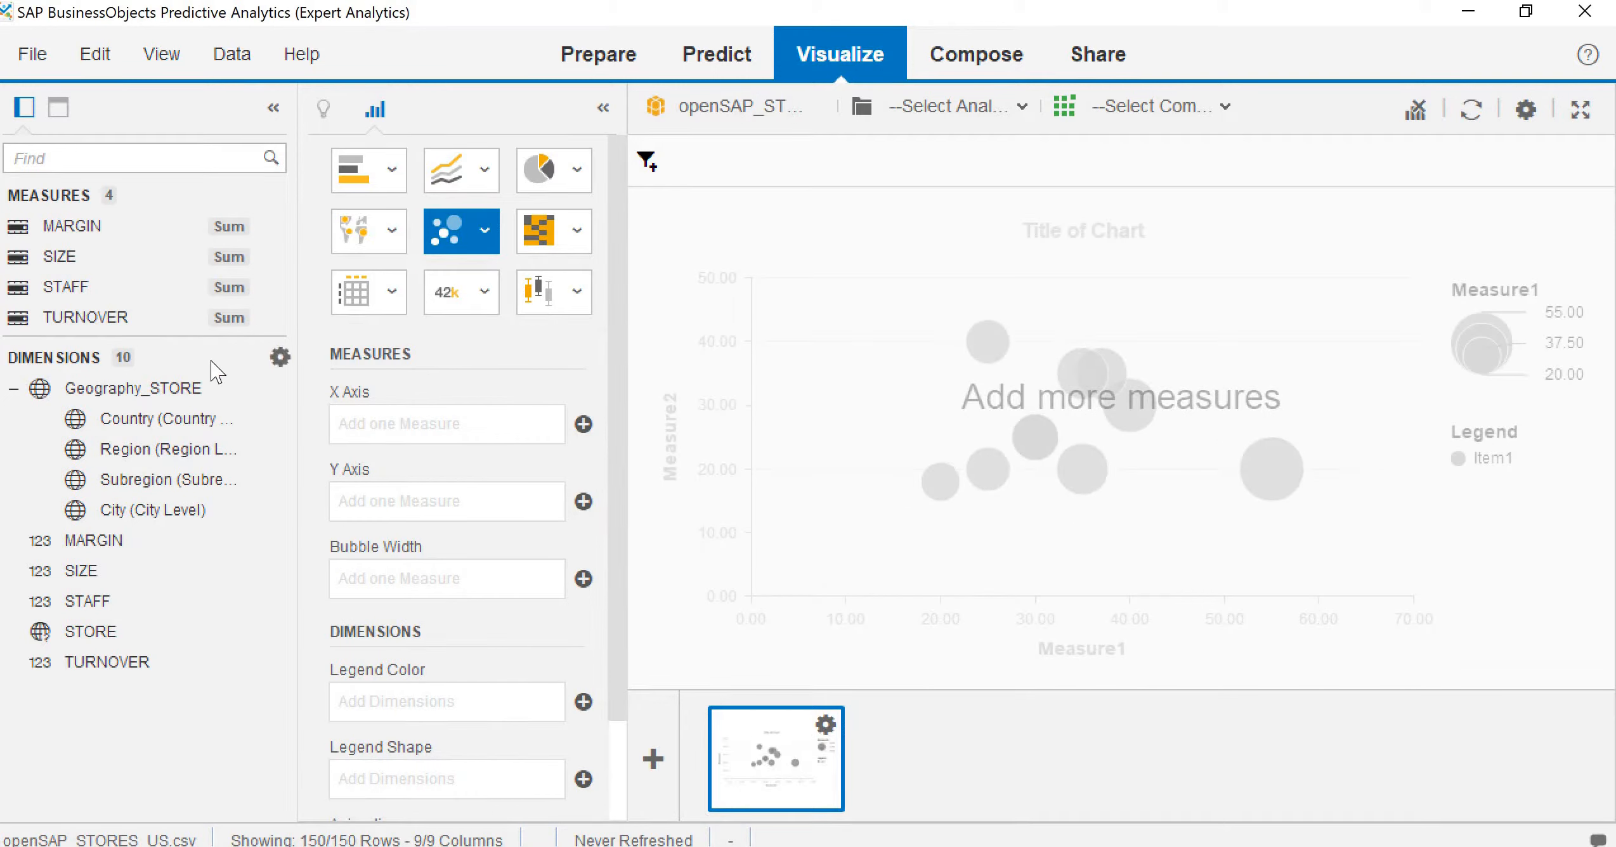
Step: Assign TURNOVER to the X Axis, SIZE to the Y Axis, STAFF to Bubble Width and STORE to Legend Color
drag(66, 320, 401, 430)
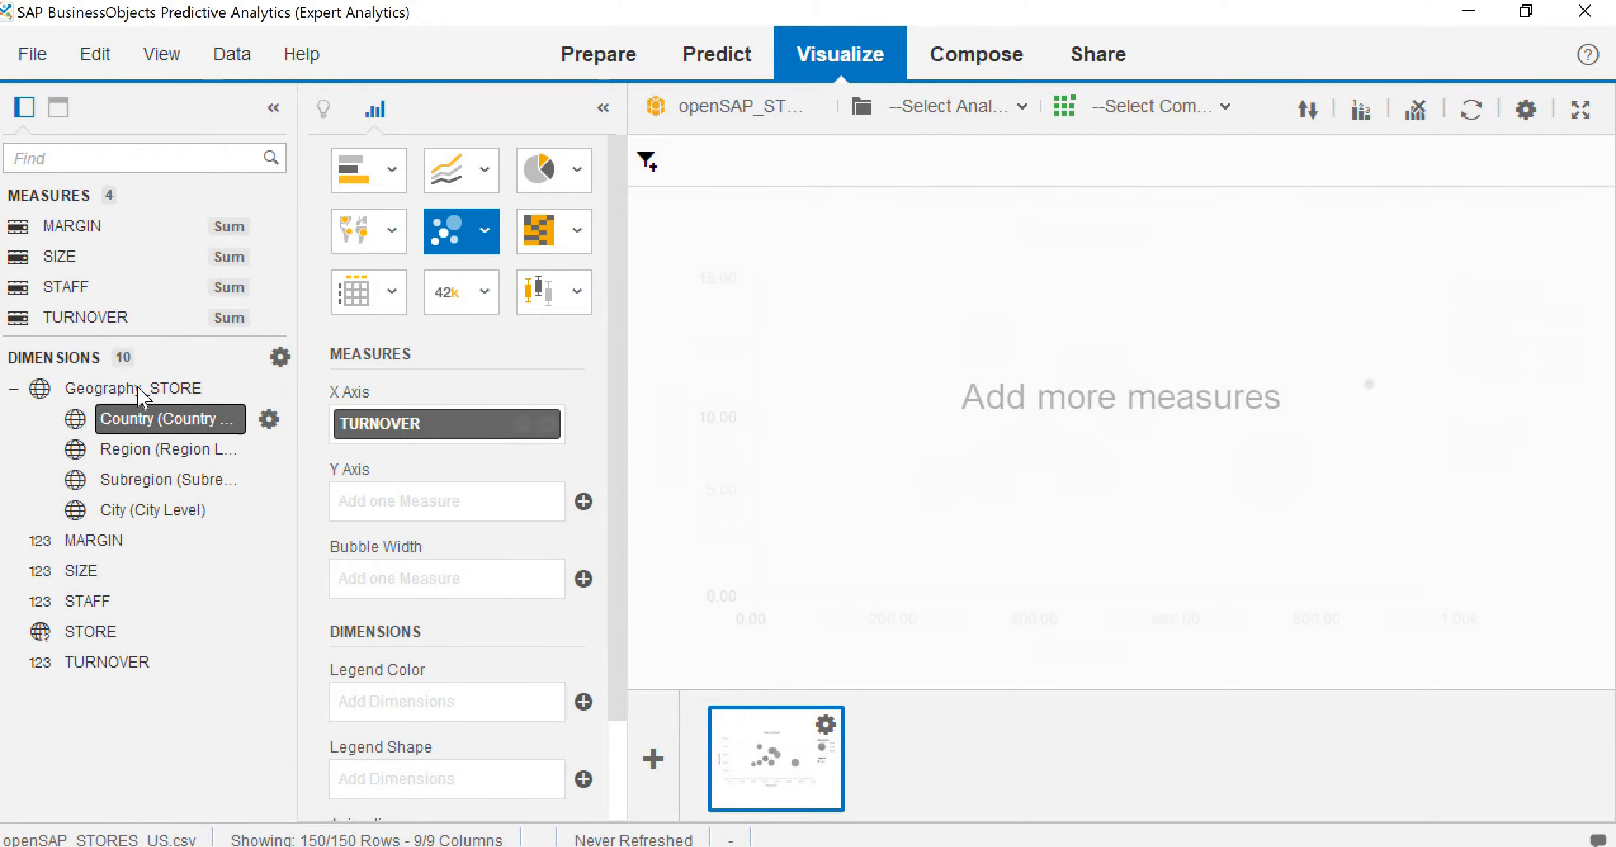
drag(60, 256, 413, 505)
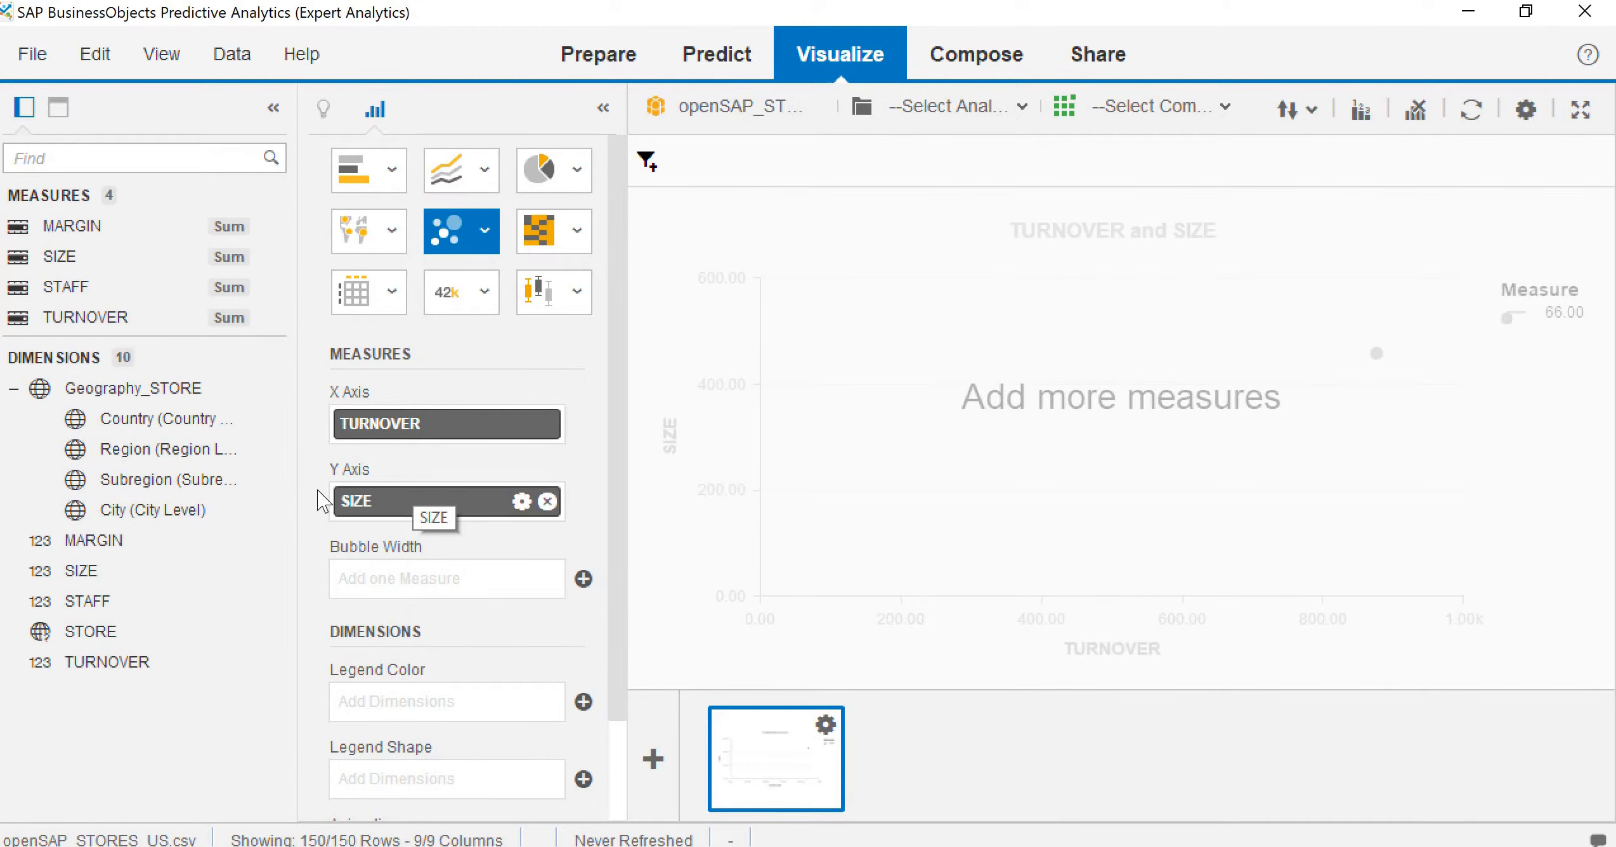
drag(50, 293, 397, 585)
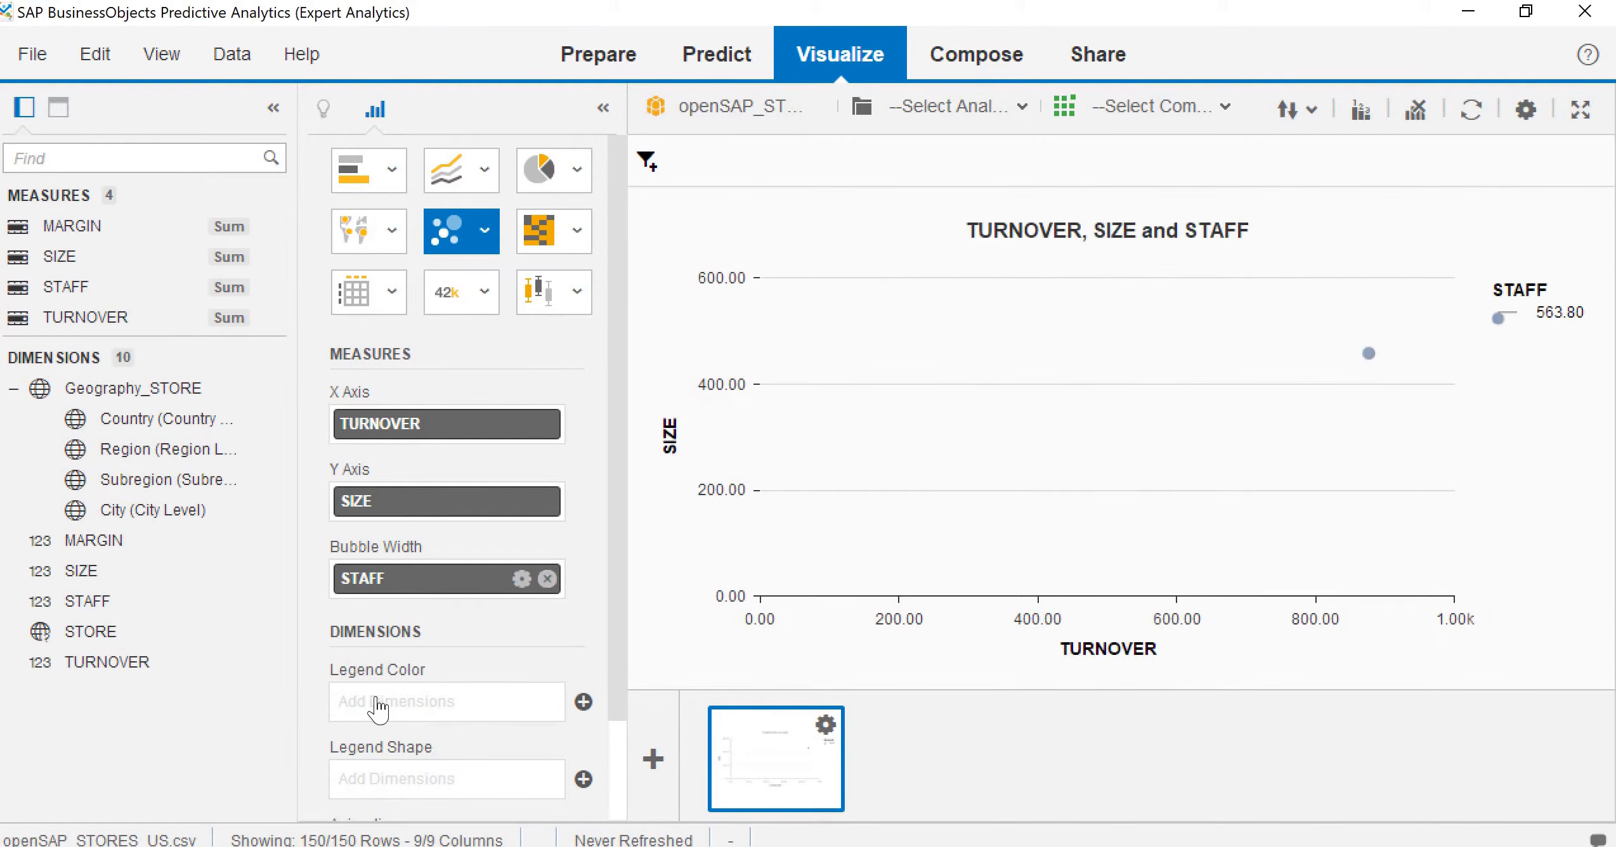
drag(89, 638, 426, 709)
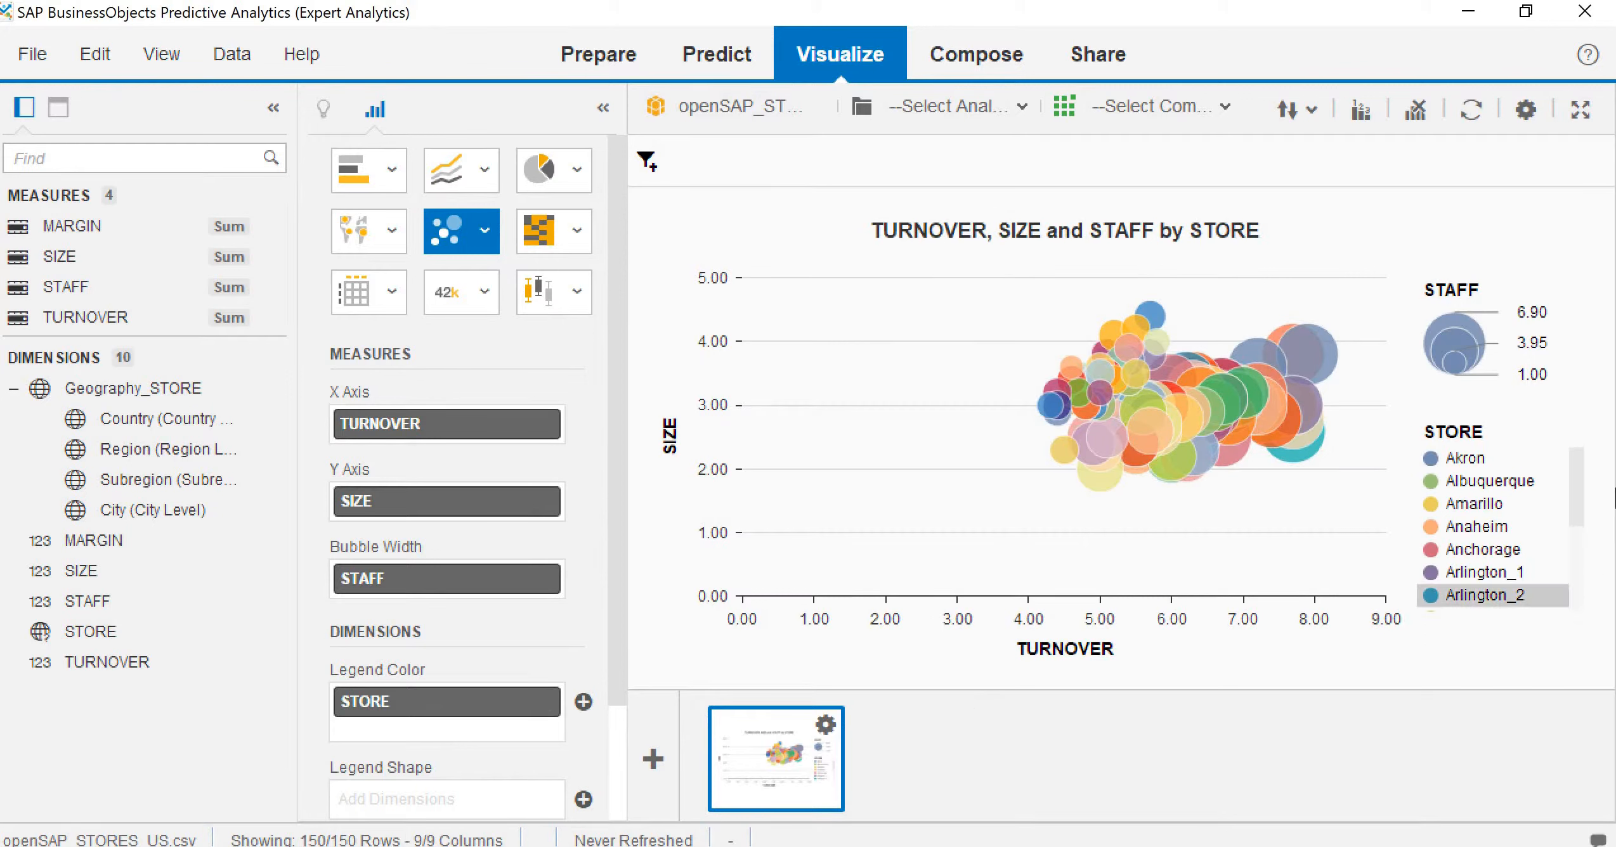
mouse_move(1319, 368)
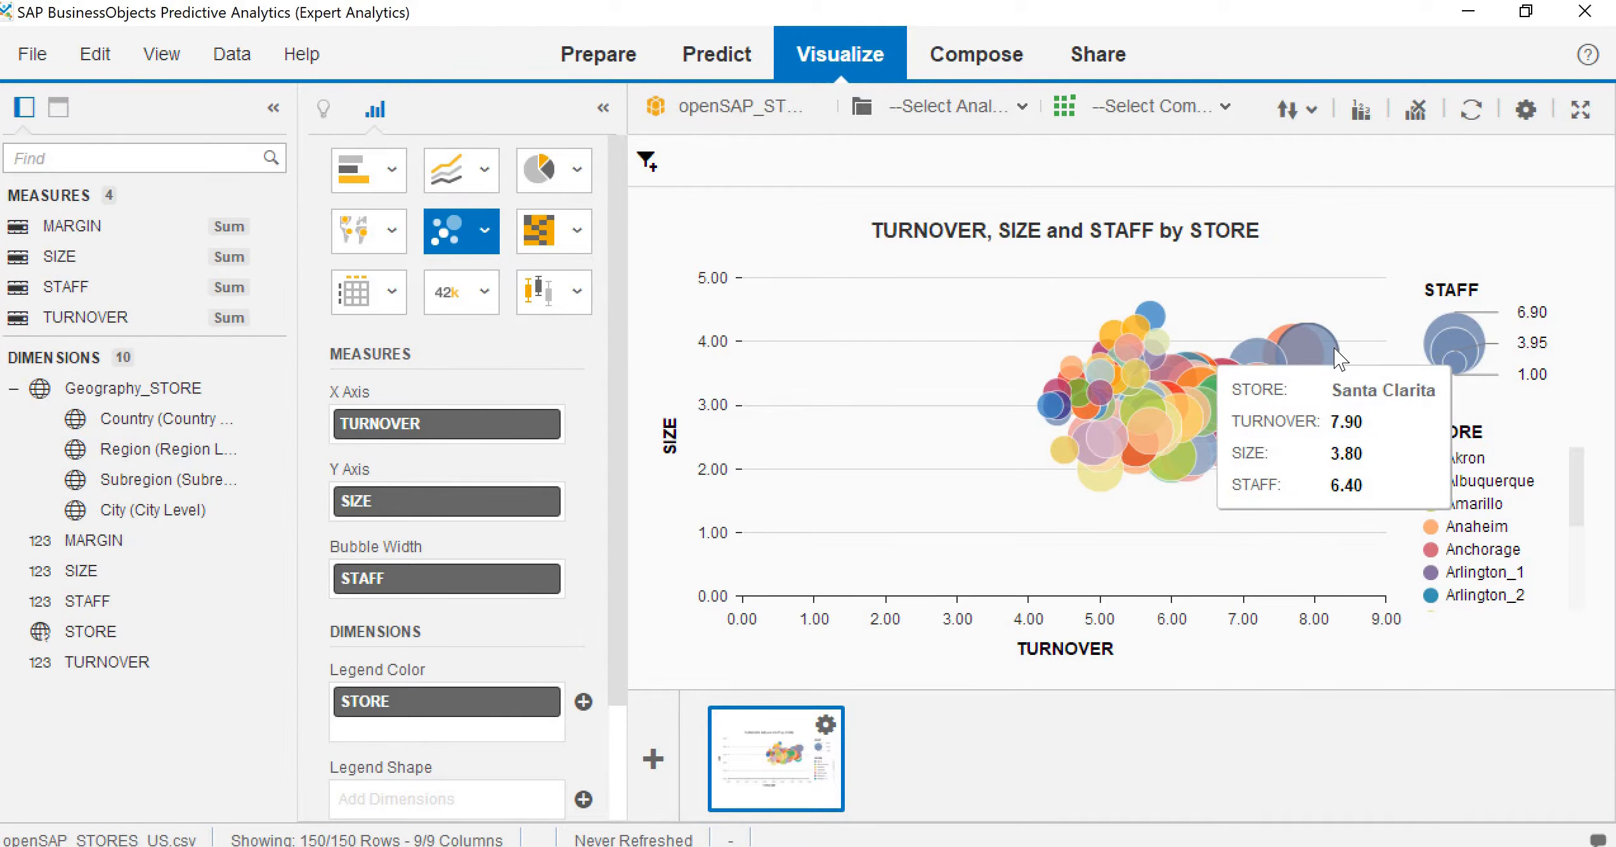
Step: Filter the bubble chart's Region level of Geography_STORE to California, for the current visualization only, and inspect individual store bubbles
click(652, 165)
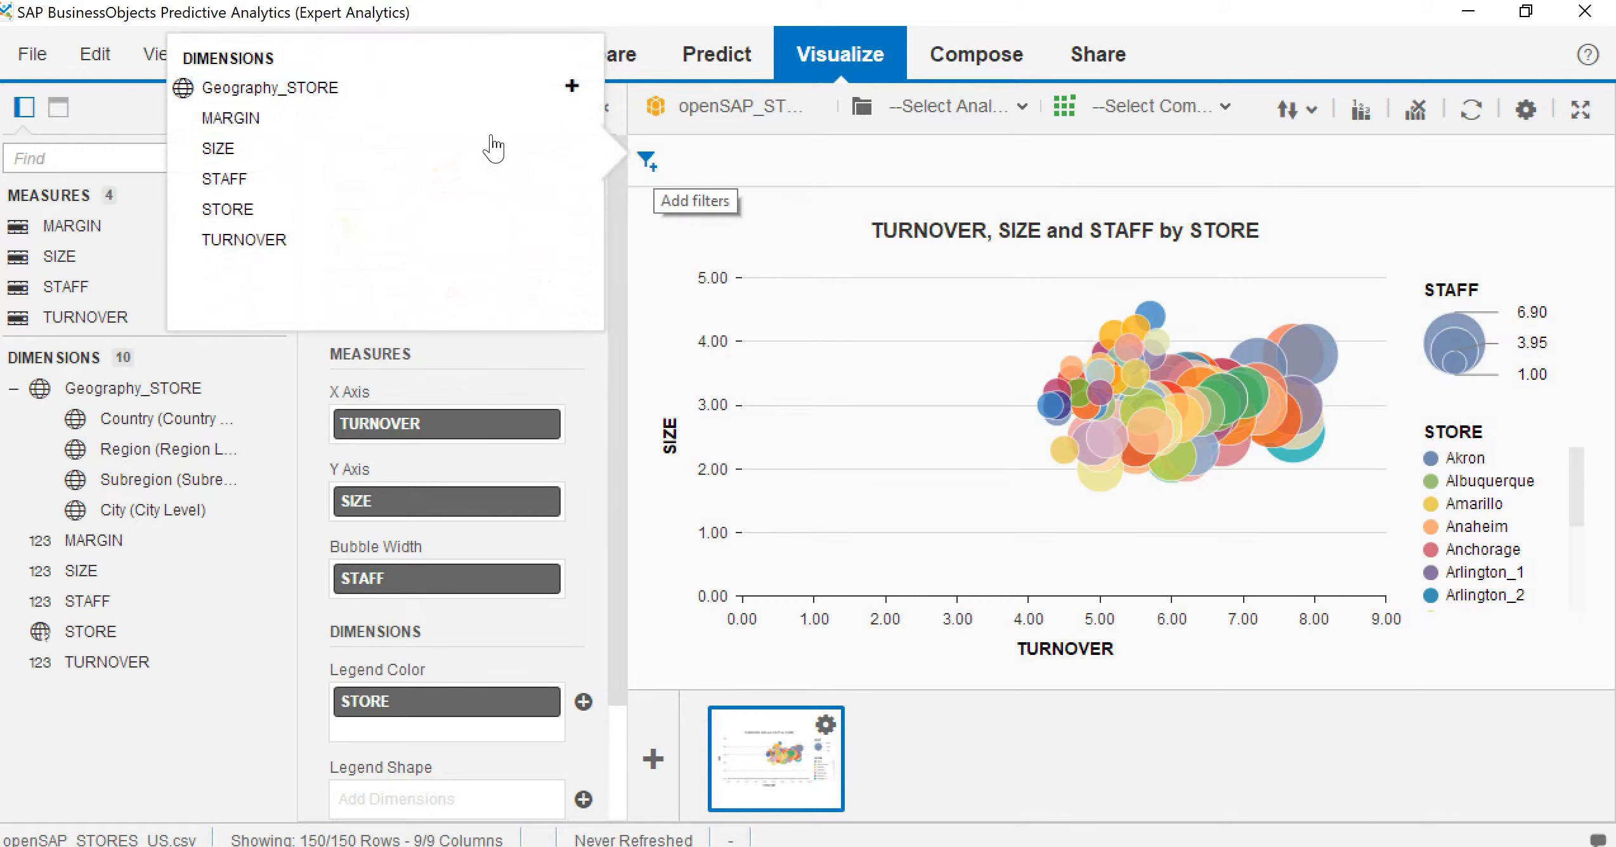
click(570, 86)
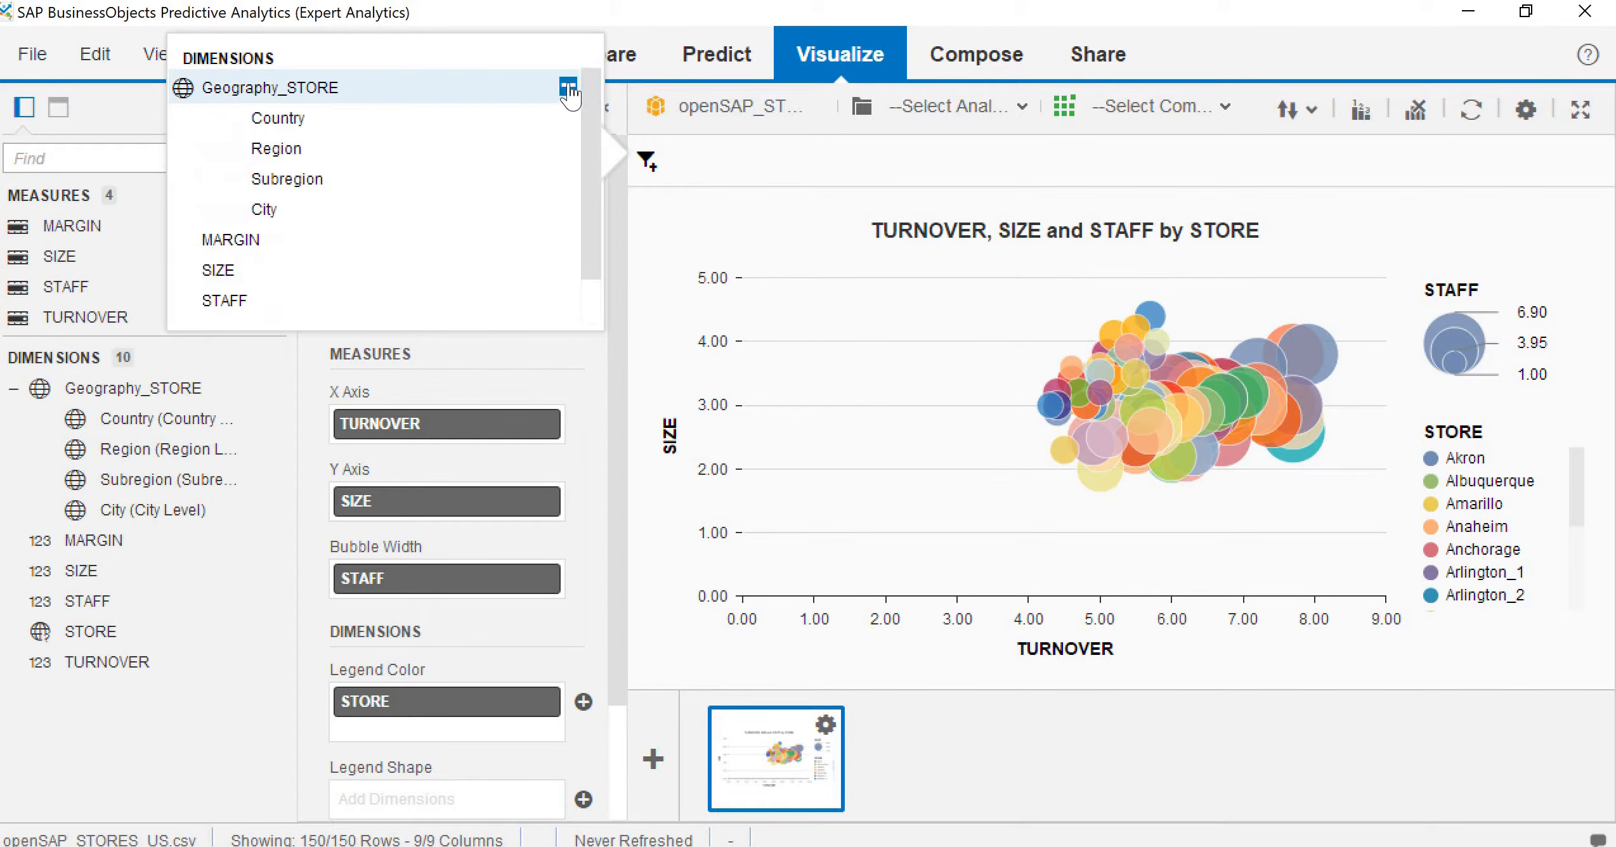
click(277, 149)
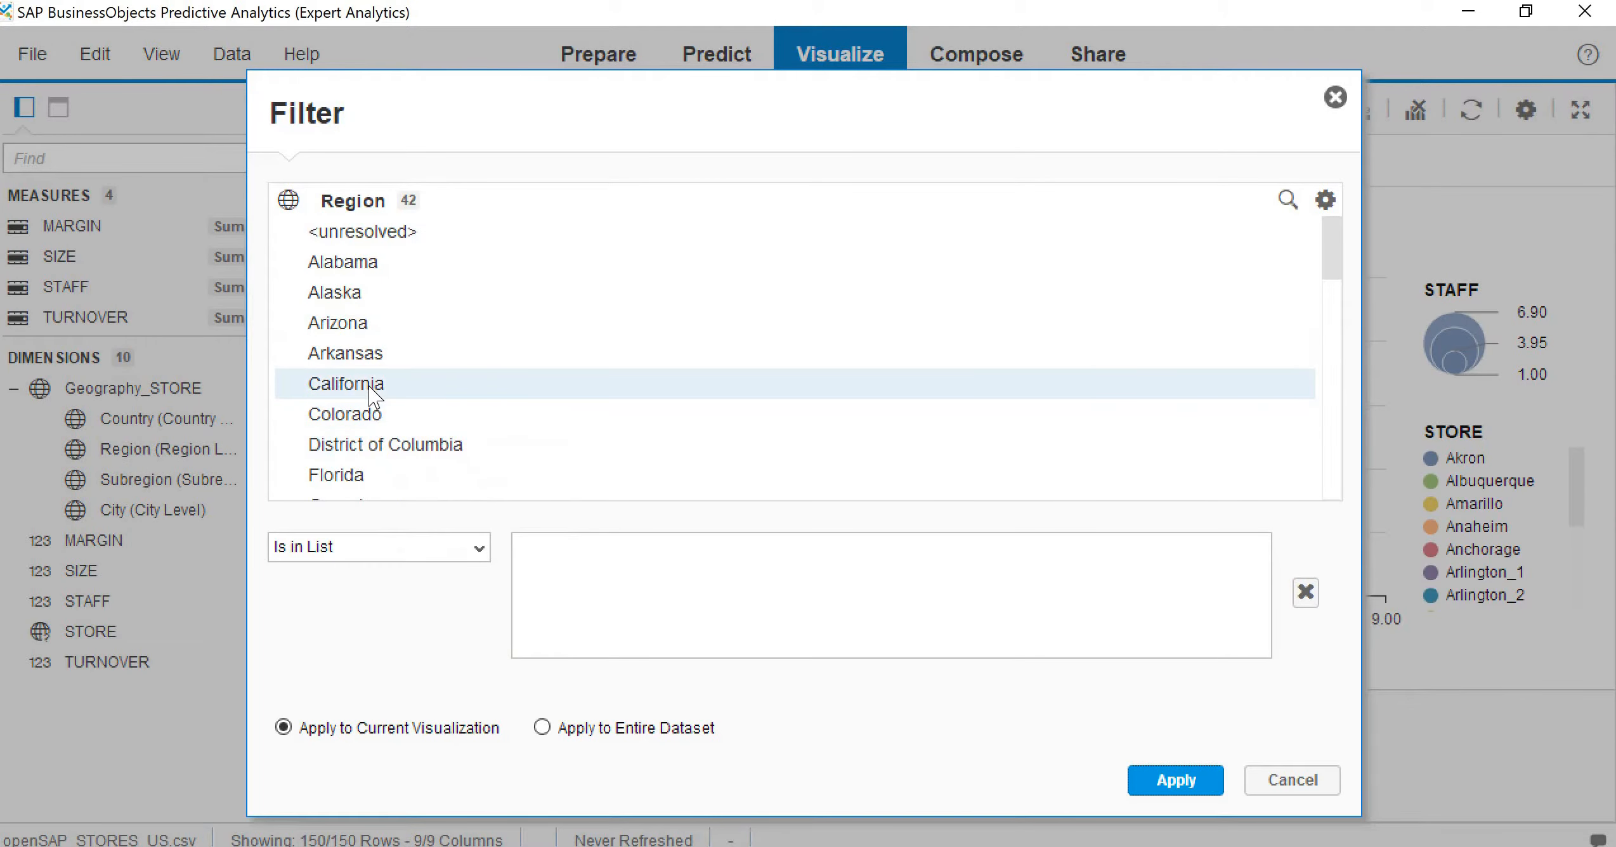
click(371, 385)
click(1160, 784)
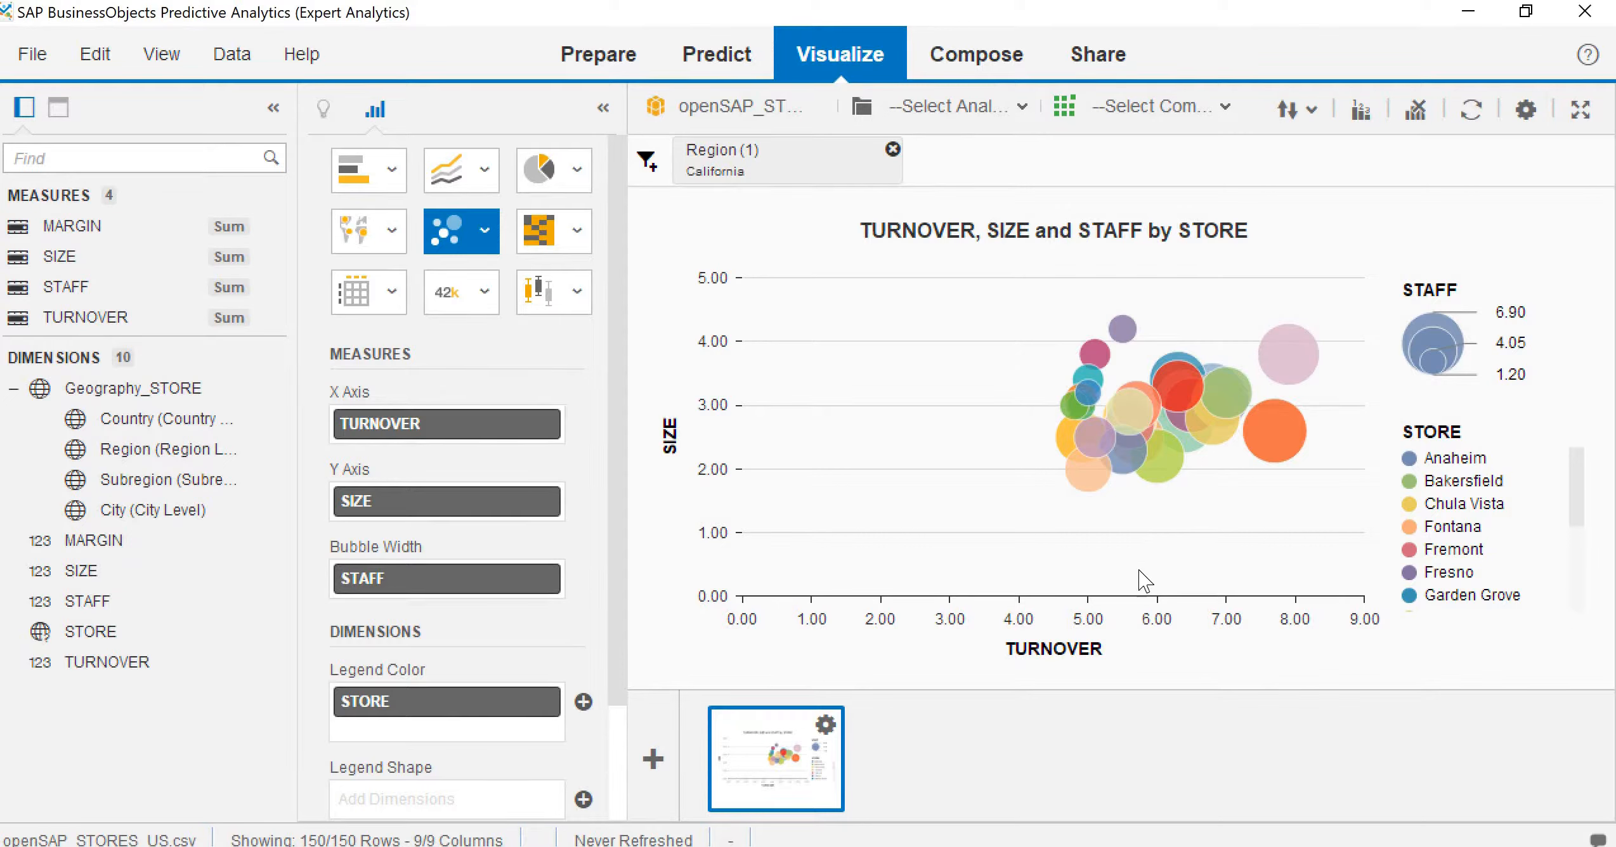
mouse_move(1280, 437)
mouse_move(1111, 444)
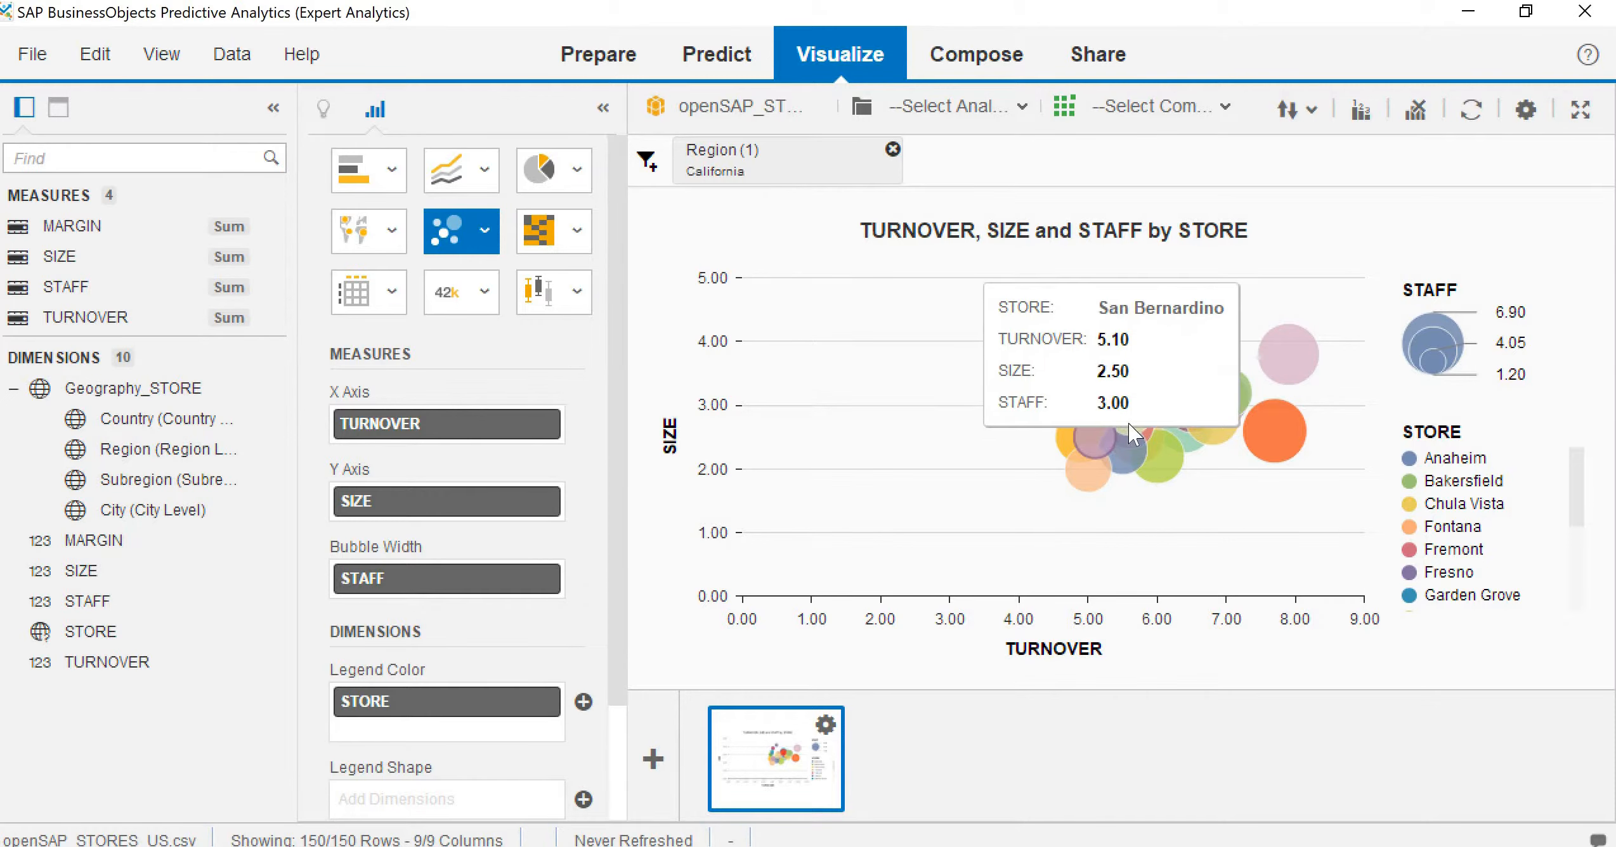
mouse_move(1231, 390)
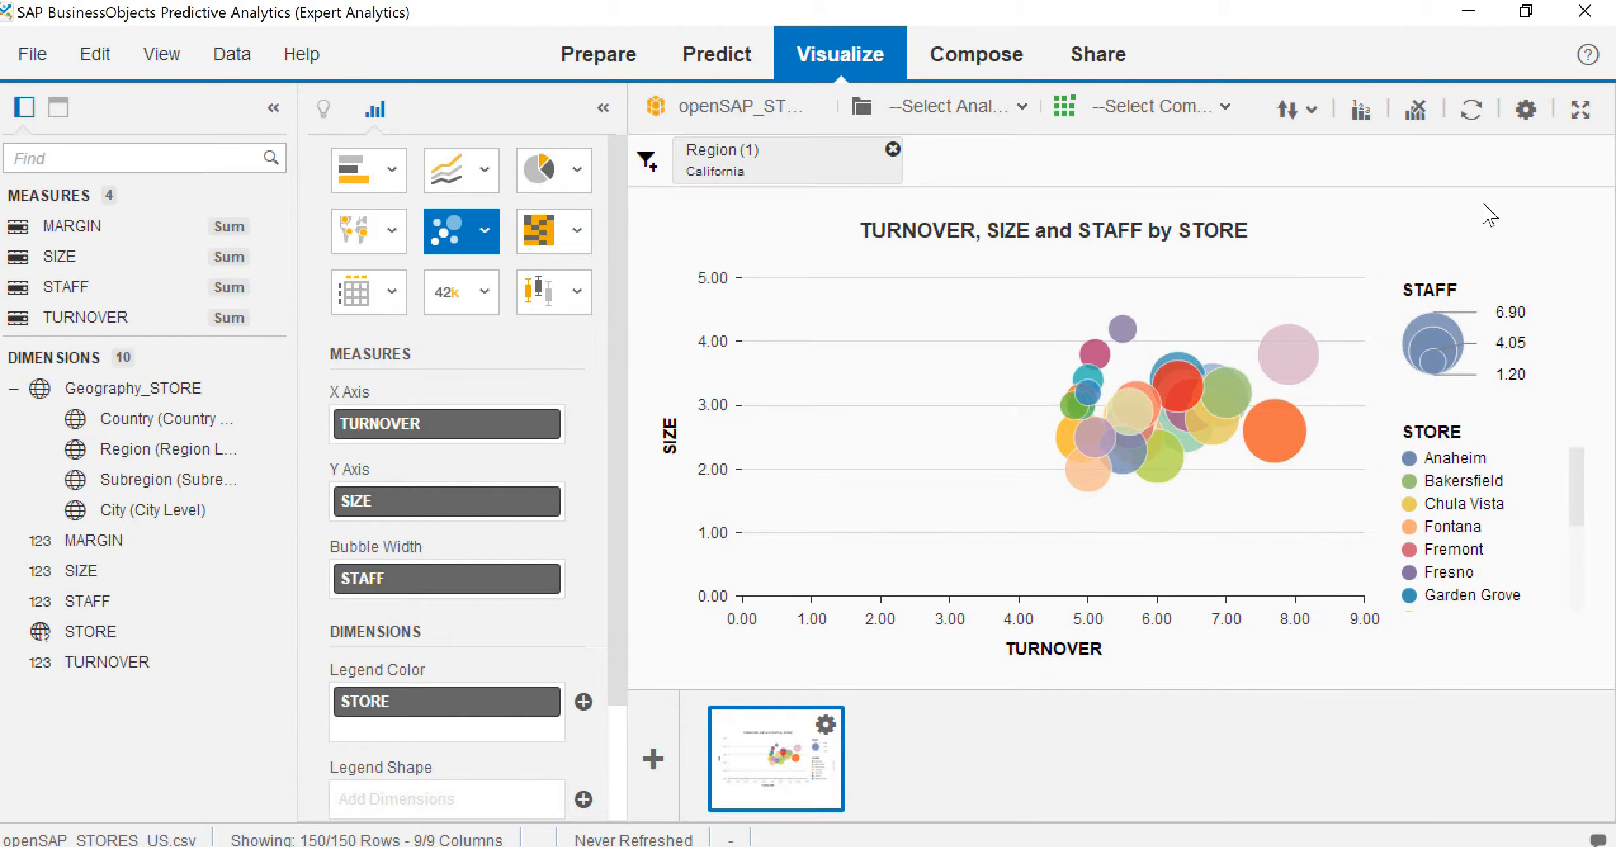
Step: Clear the bubble chart with its local filter and change the visualization to a Tree Map
click(1419, 114)
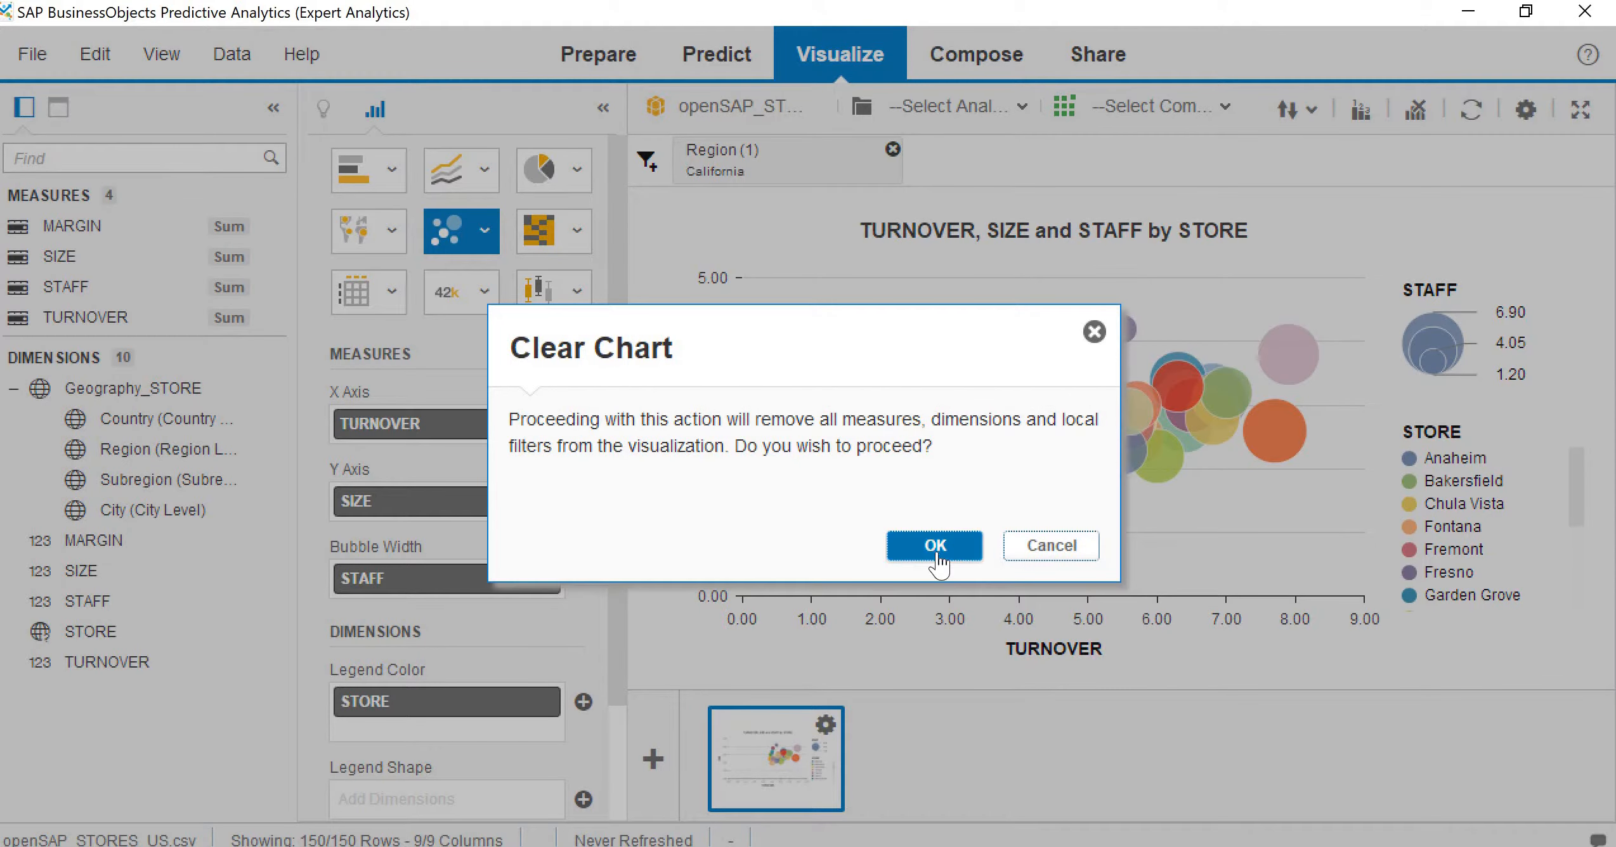
click(937, 549)
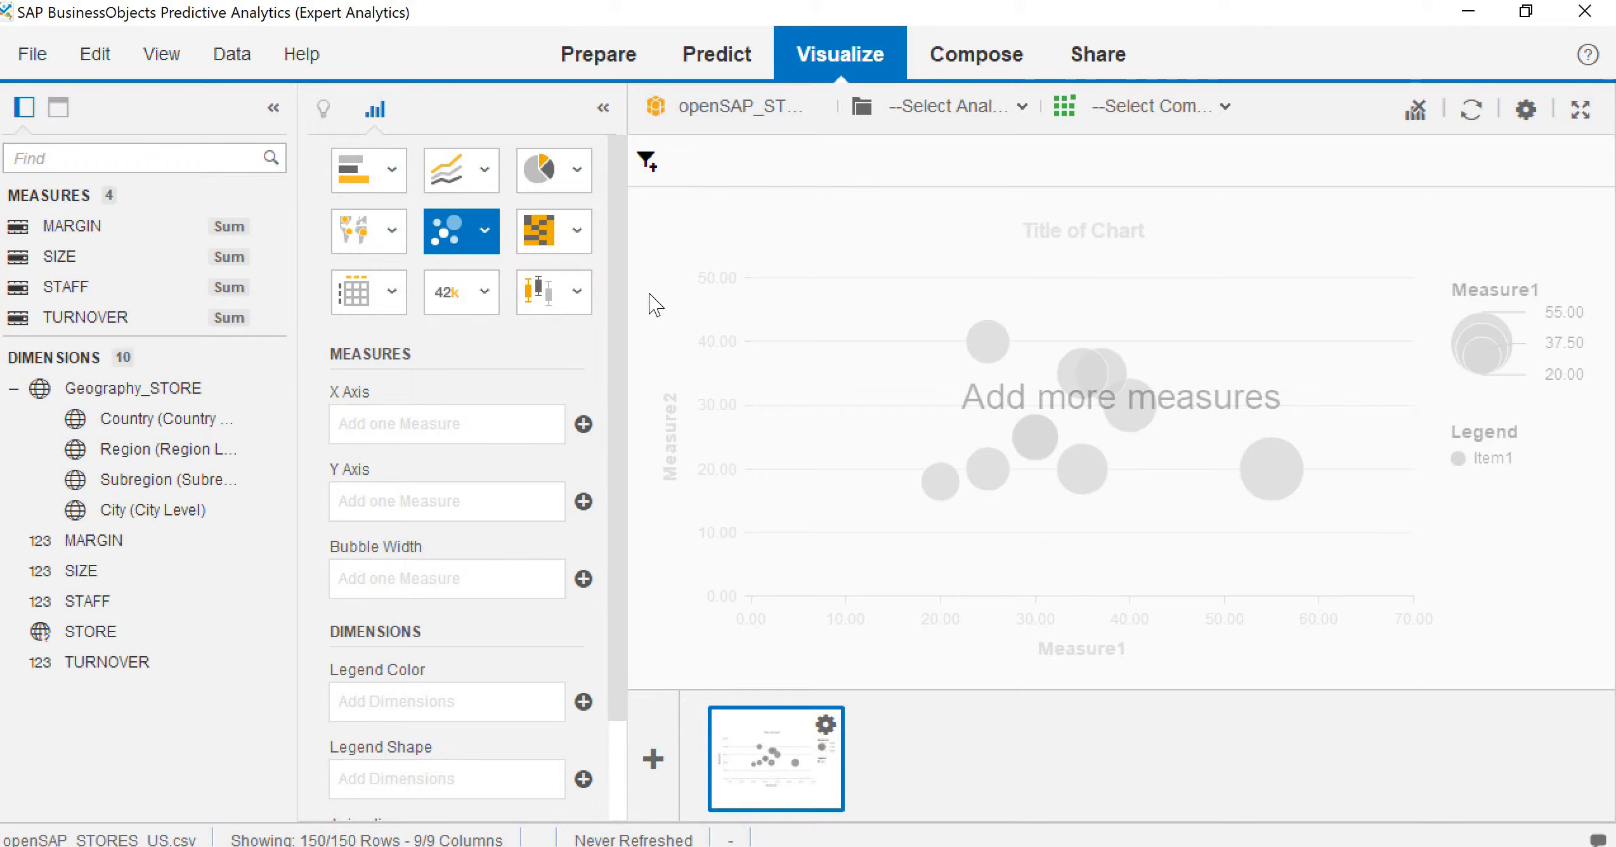
click(579, 232)
click(555, 375)
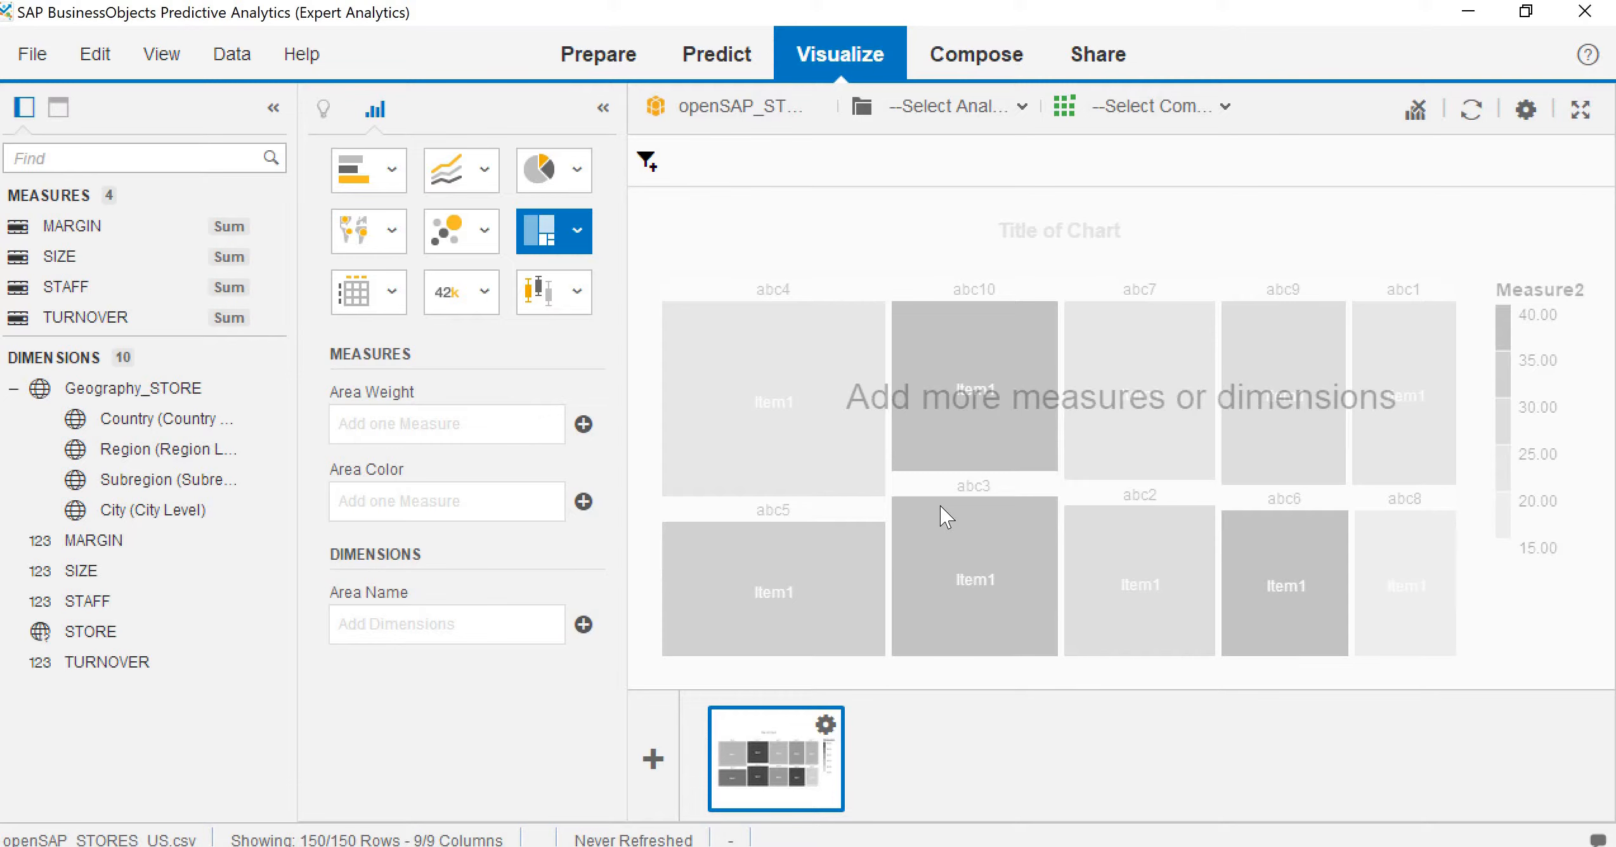
click(583, 240)
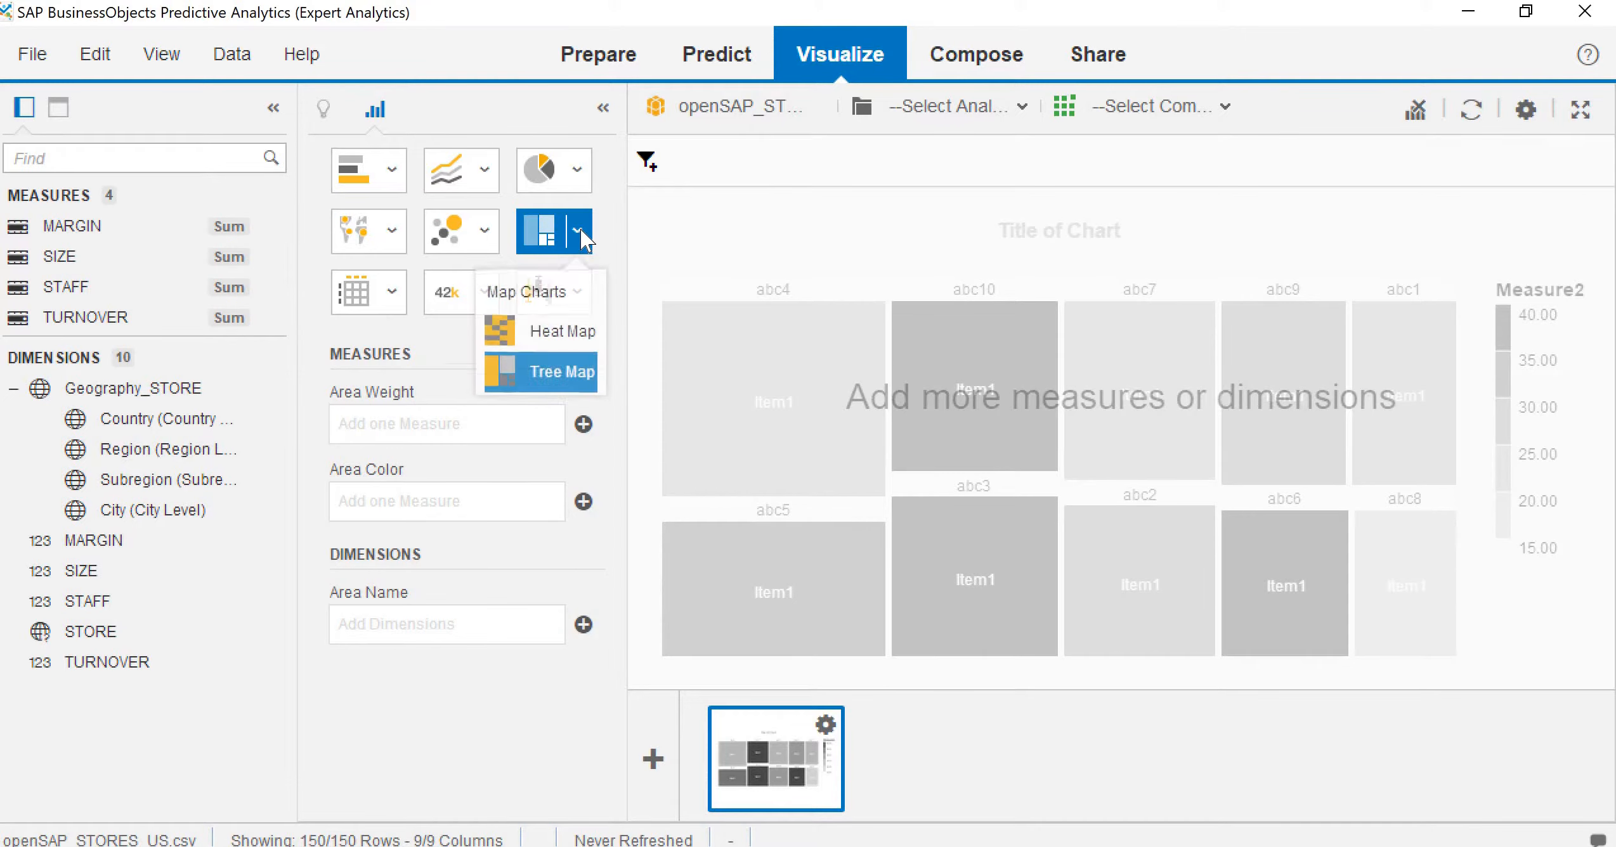
click(576, 379)
Step: Set the tree map's Area Weight to SIZE, Area Color to TURNOVER and Area Name to STORE
click(487, 423)
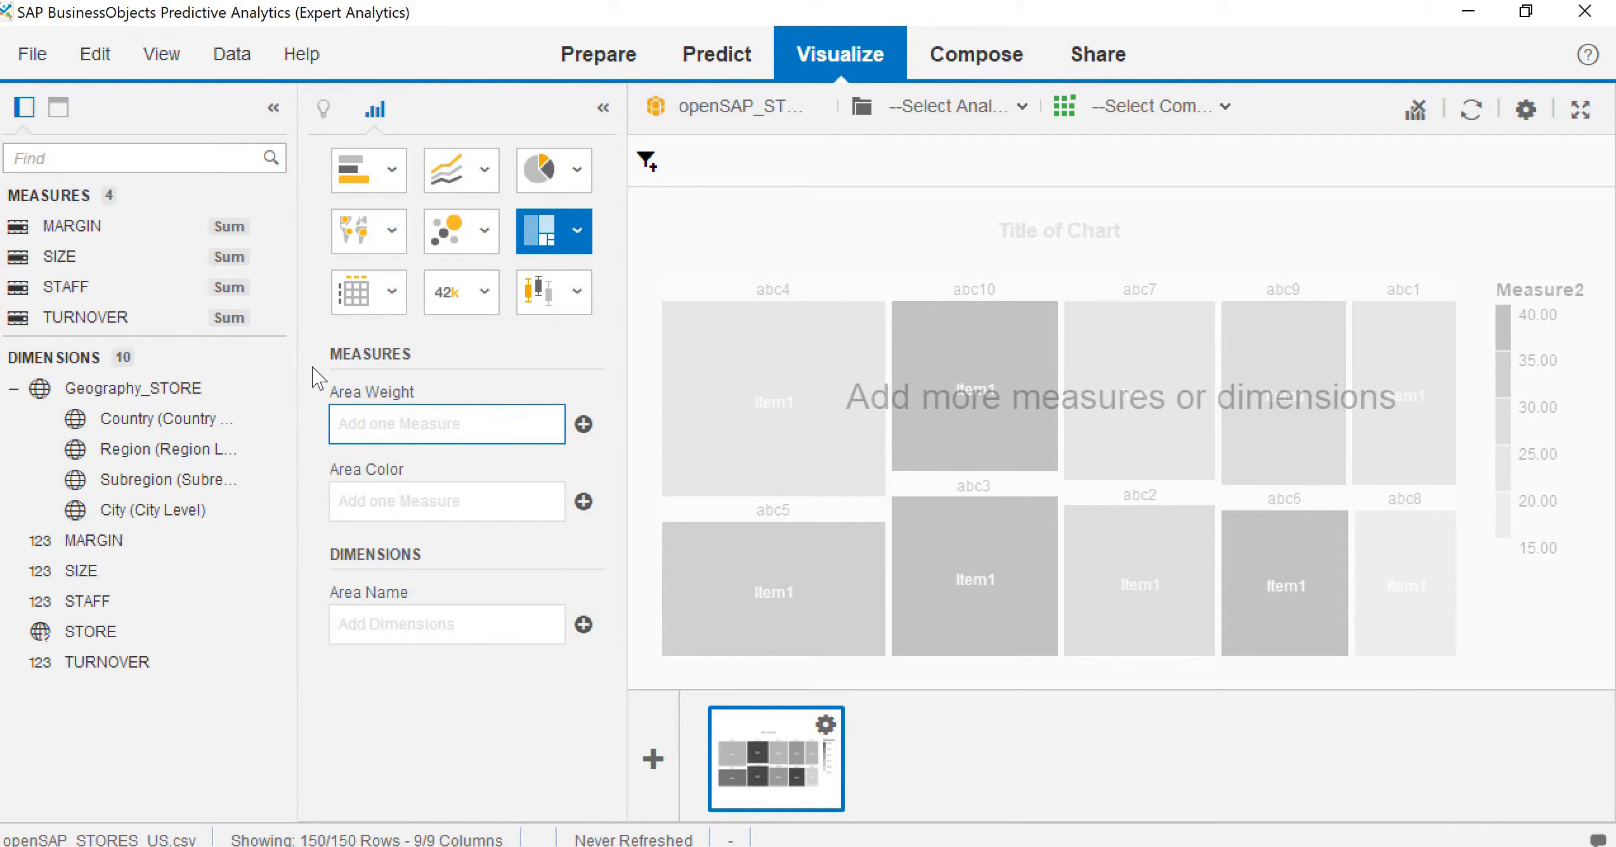
drag(61, 257, 400, 422)
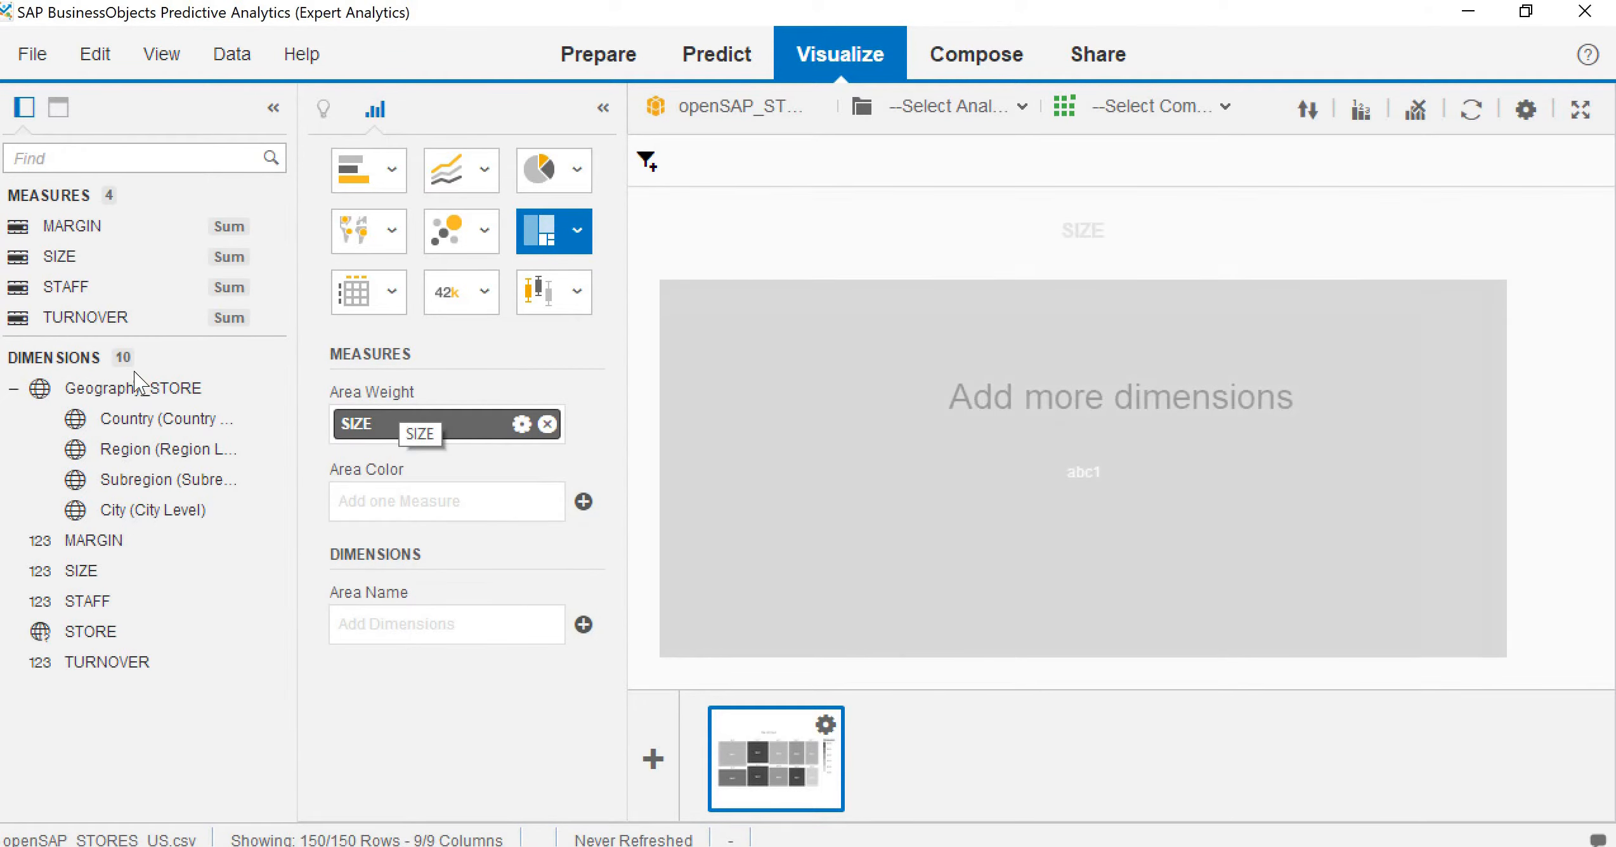
drag(51, 320, 385, 515)
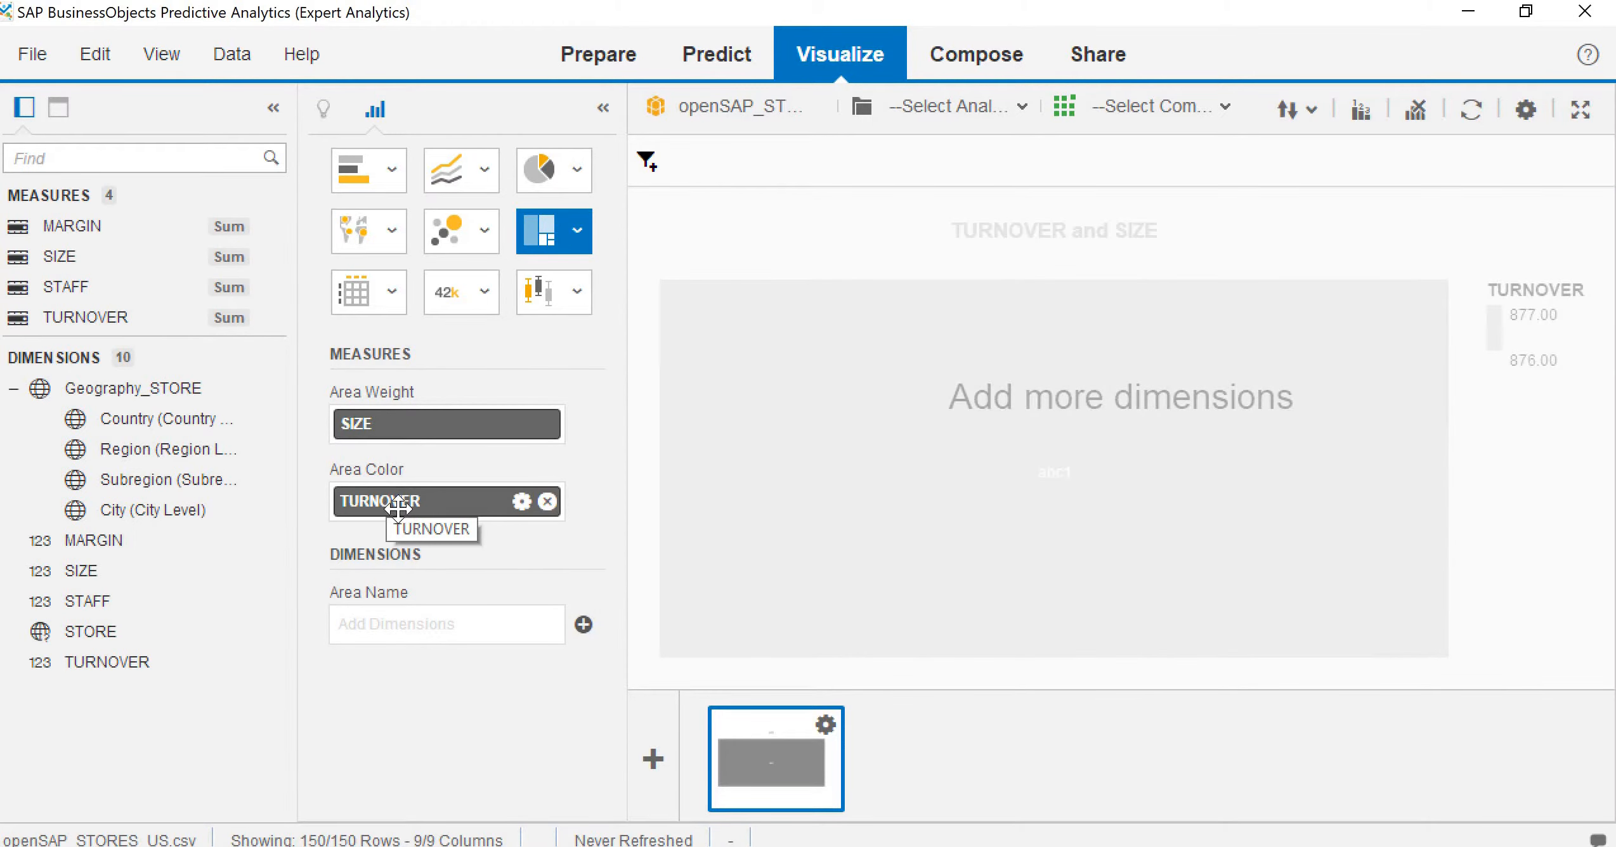
drag(89, 632, 432, 618)
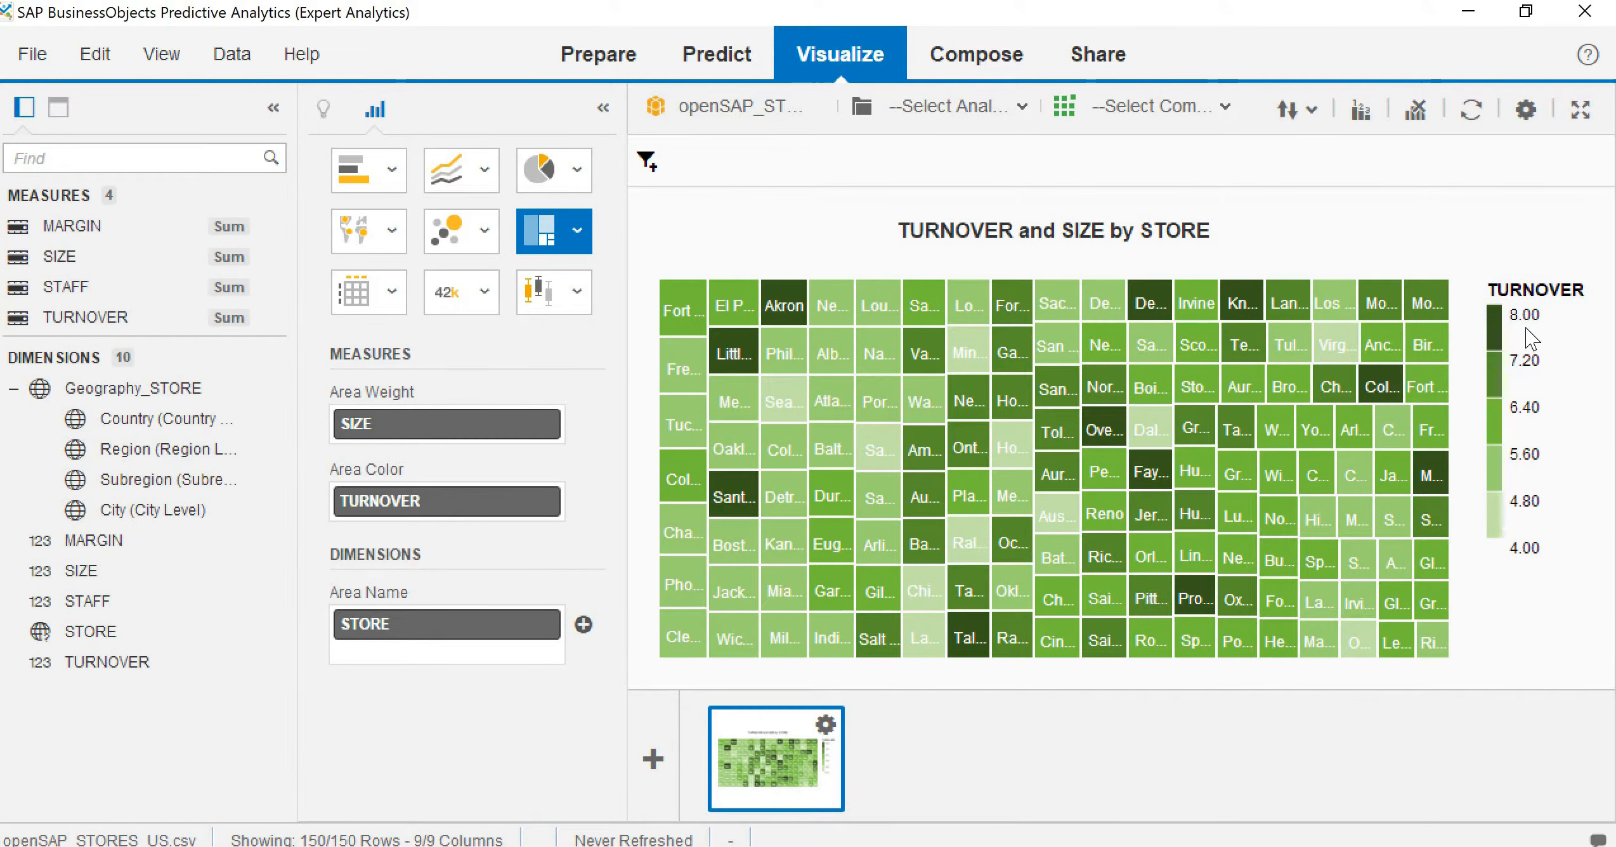
Step: Filter the tree map's Region level of Geography_STORE to California, for the current visualization only
click(647, 167)
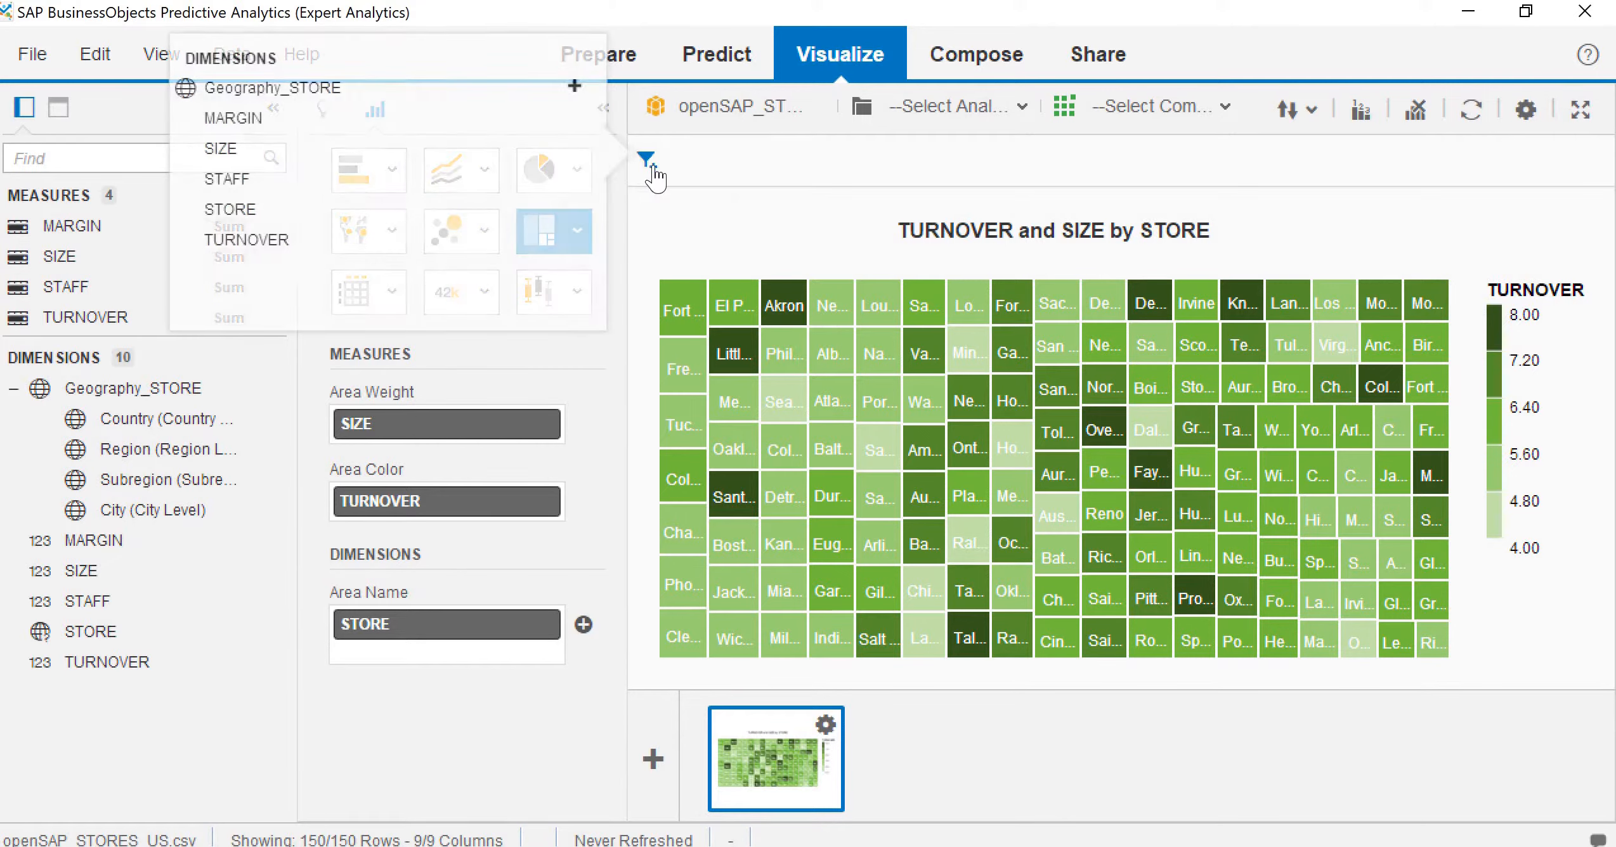
click(535, 87)
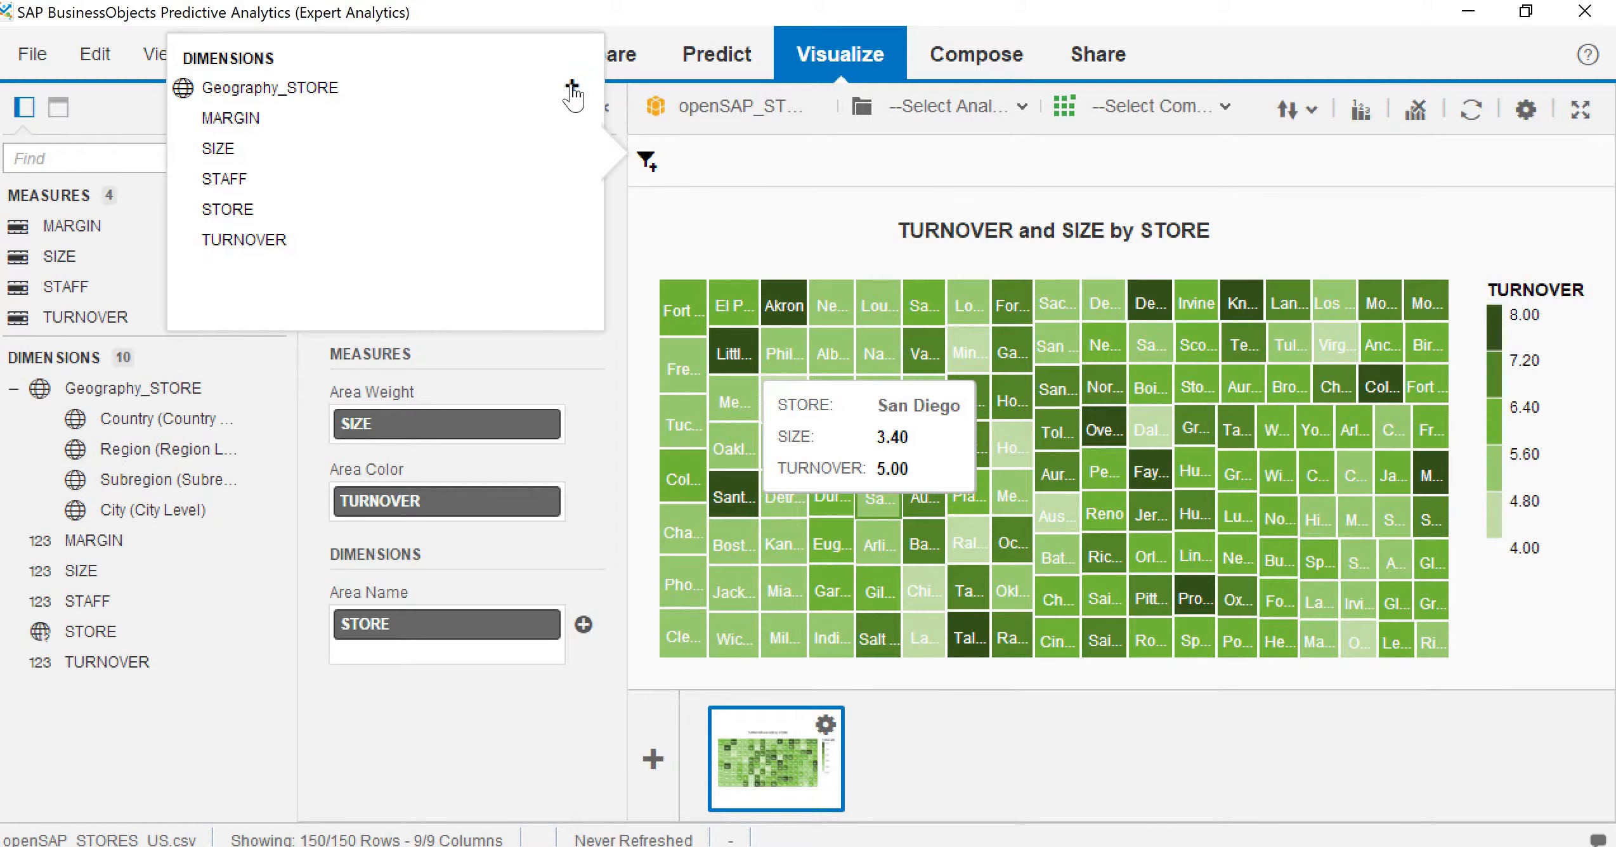
click(573, 88)
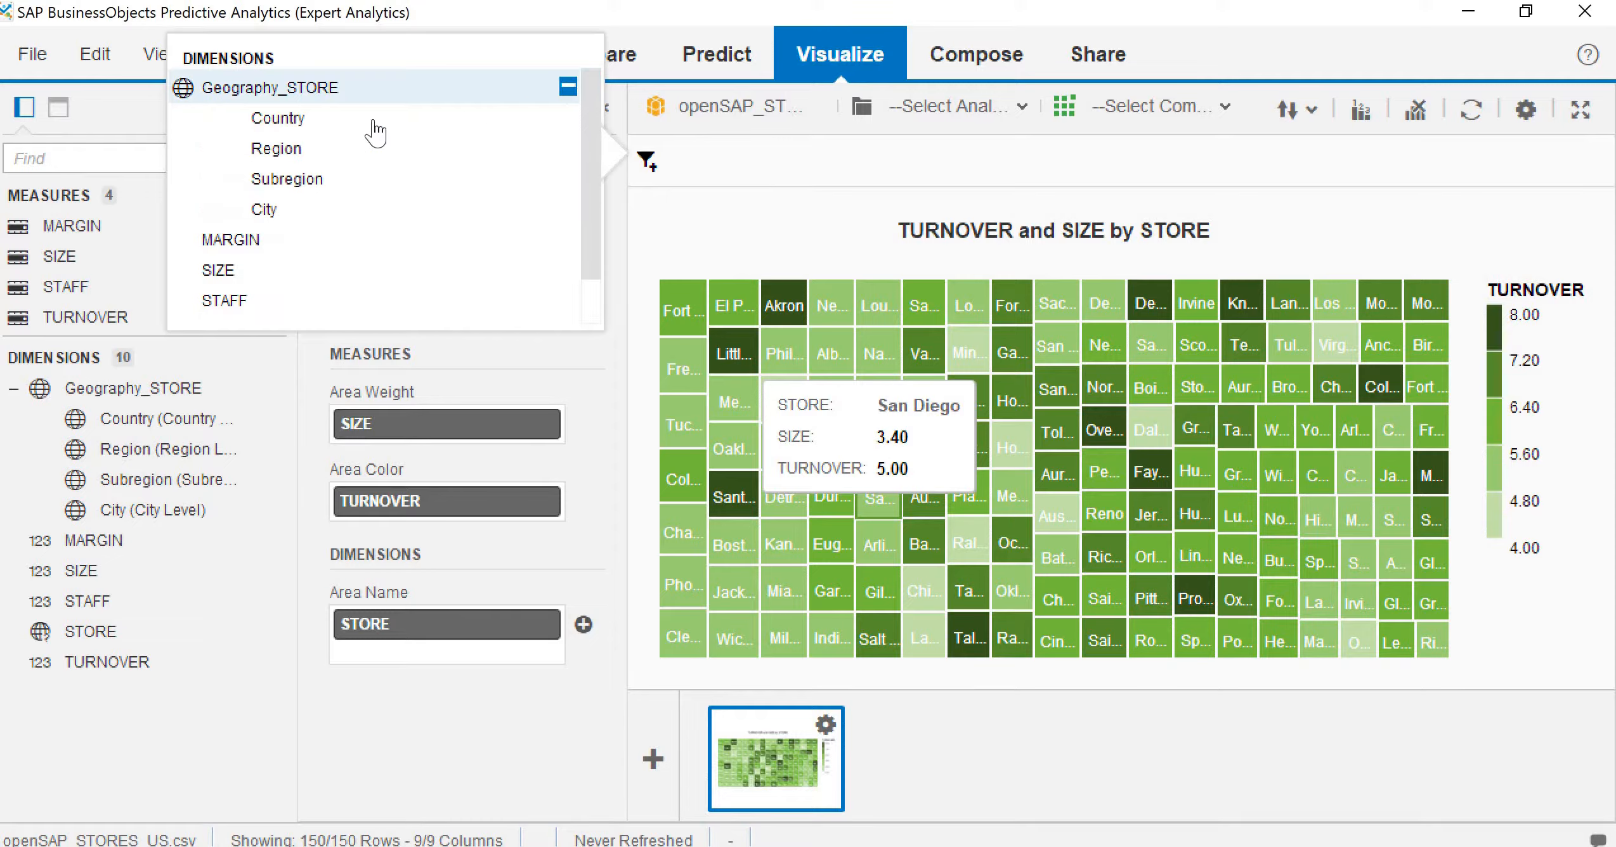
click(308, 151)
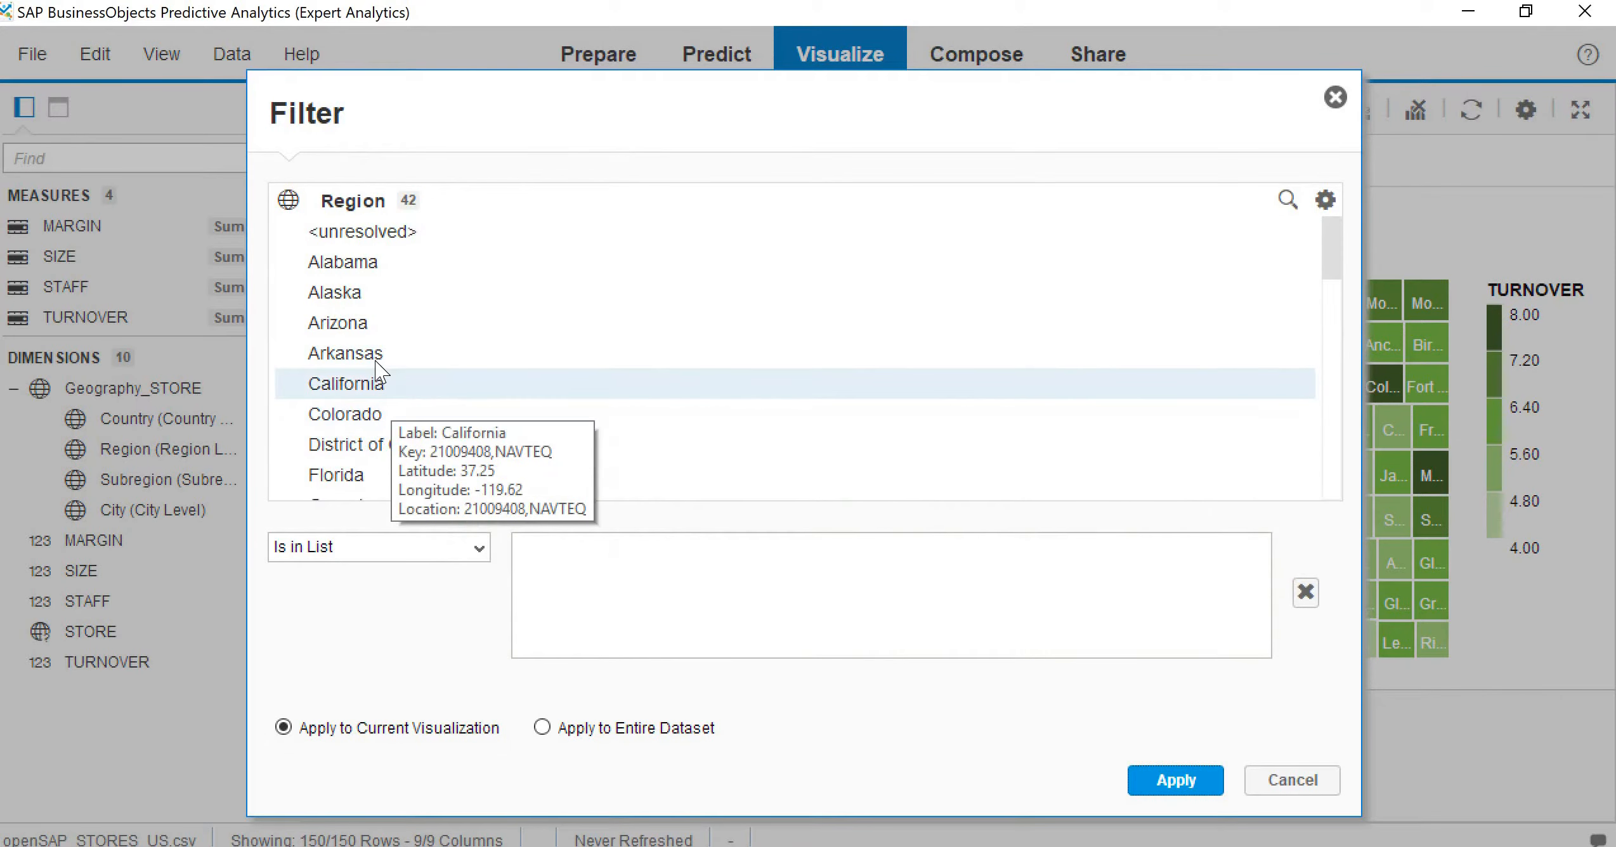
click(378, 392)
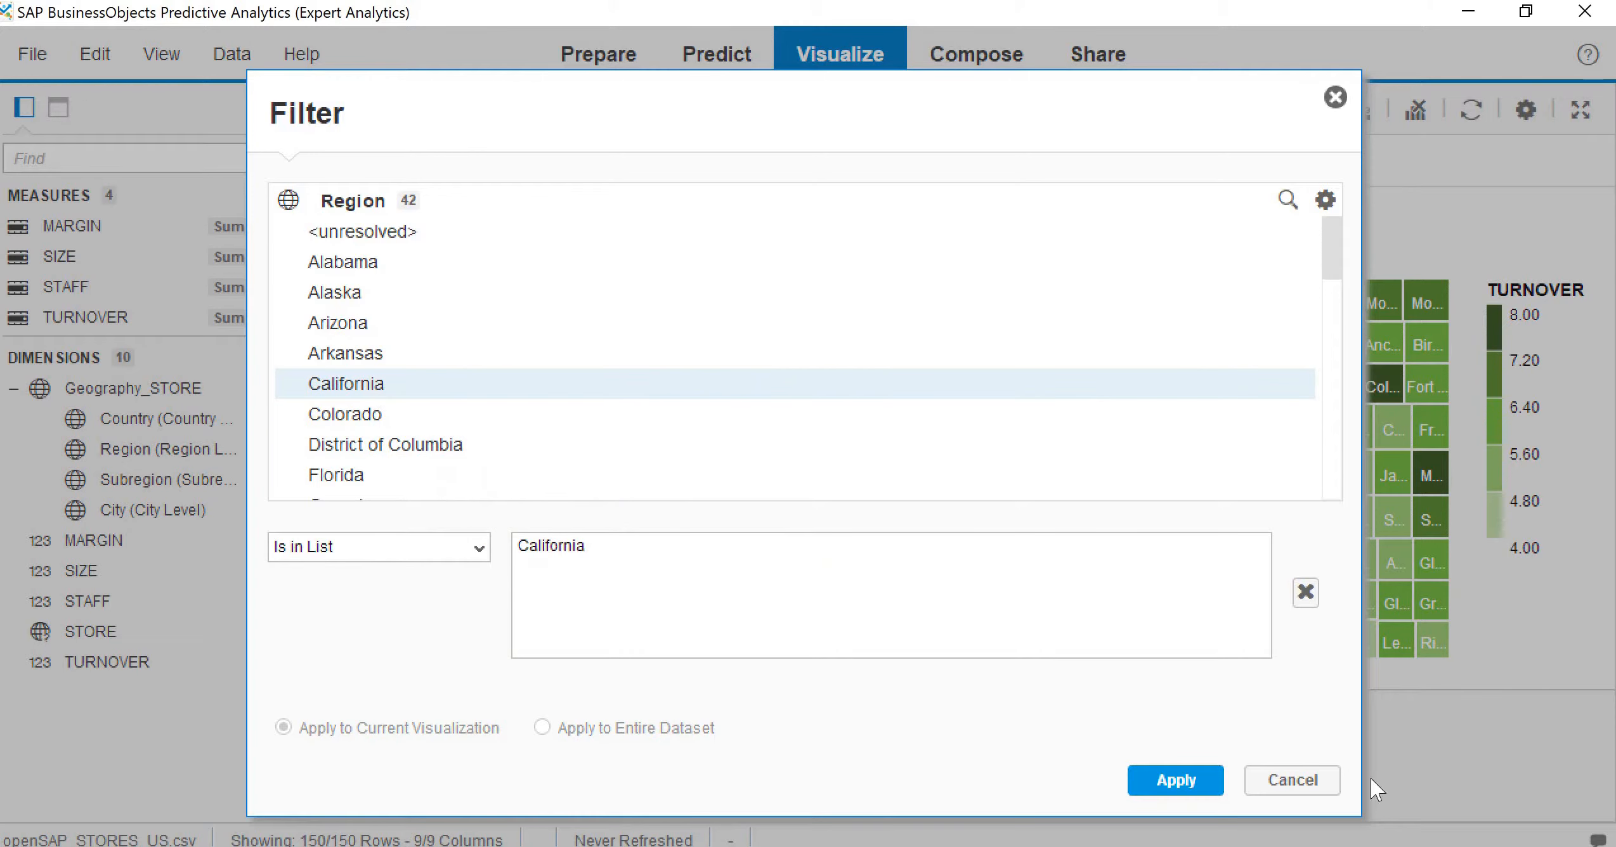
click(1161, 782)
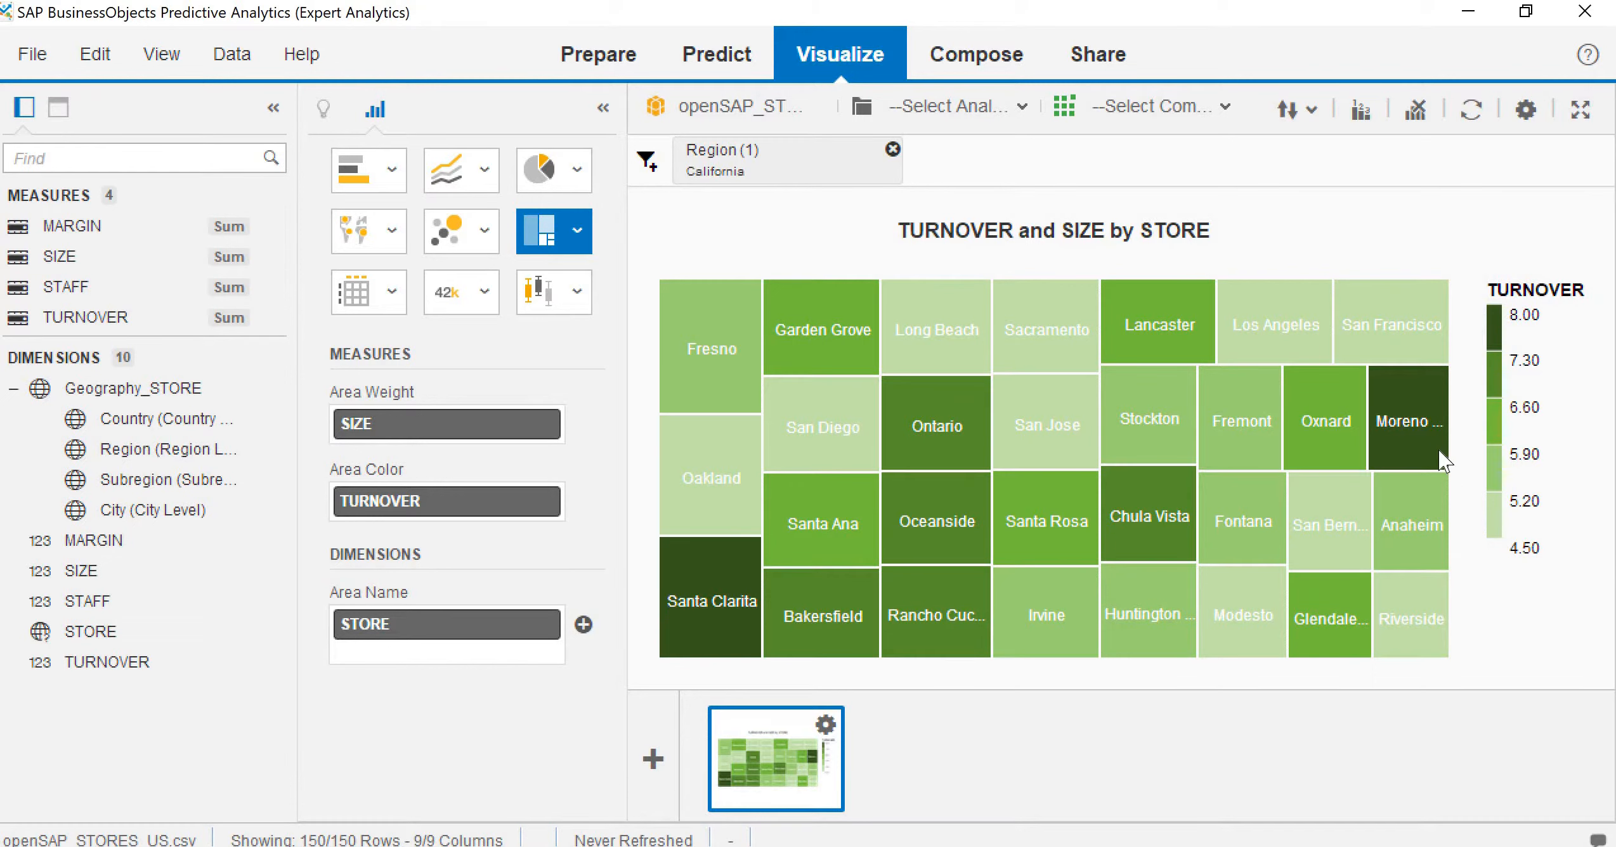
Step: Inspect the Moreno Valley store's area and show data labels on the tree map
mouse_move(1431, 453)
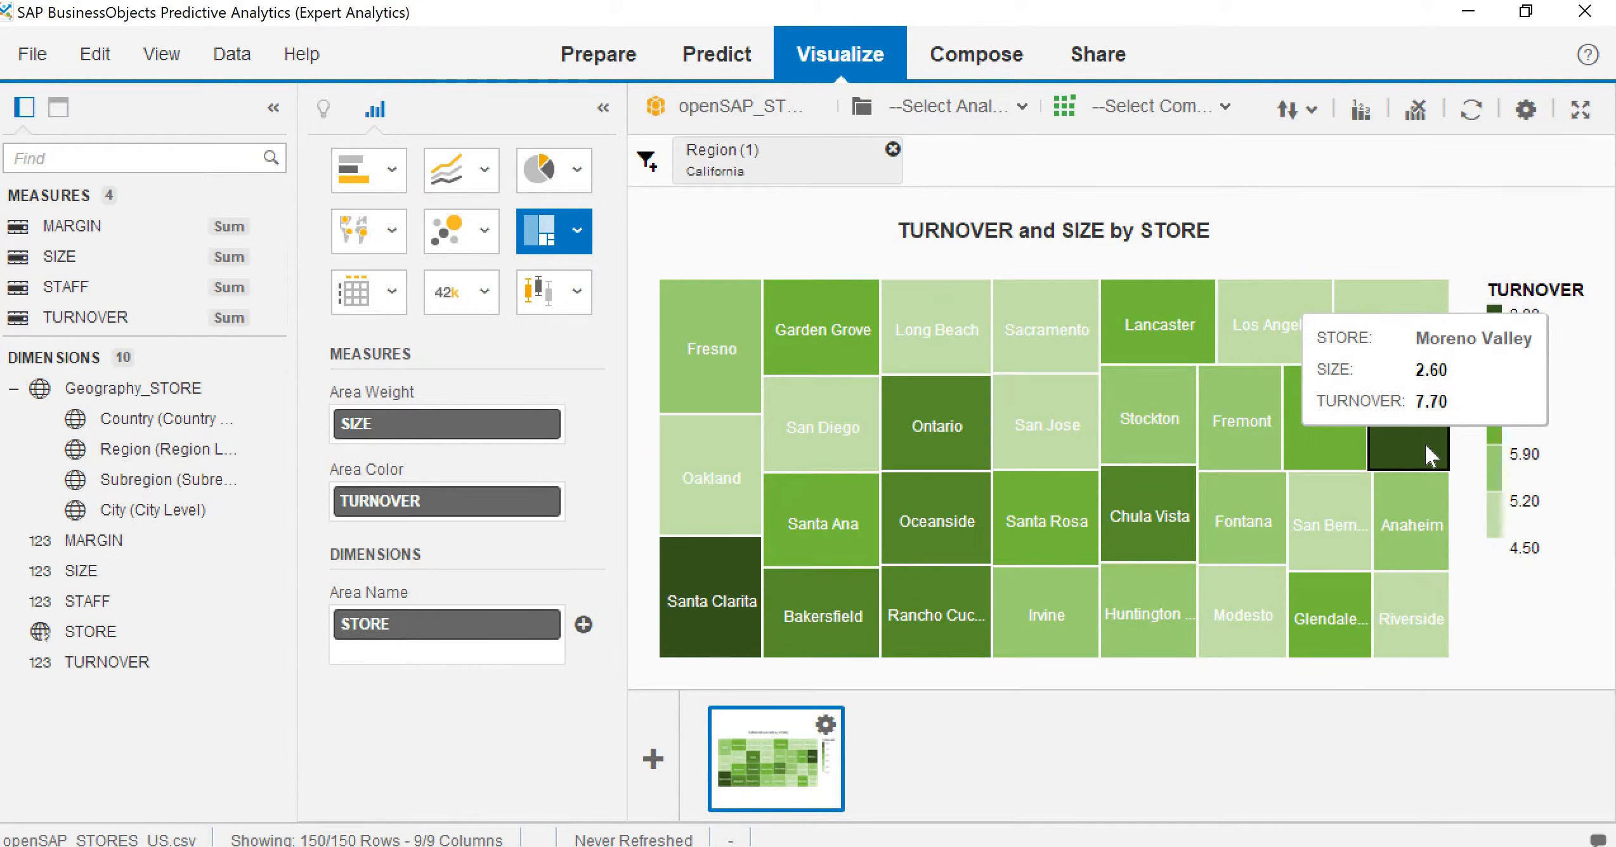
click(1529, 115)
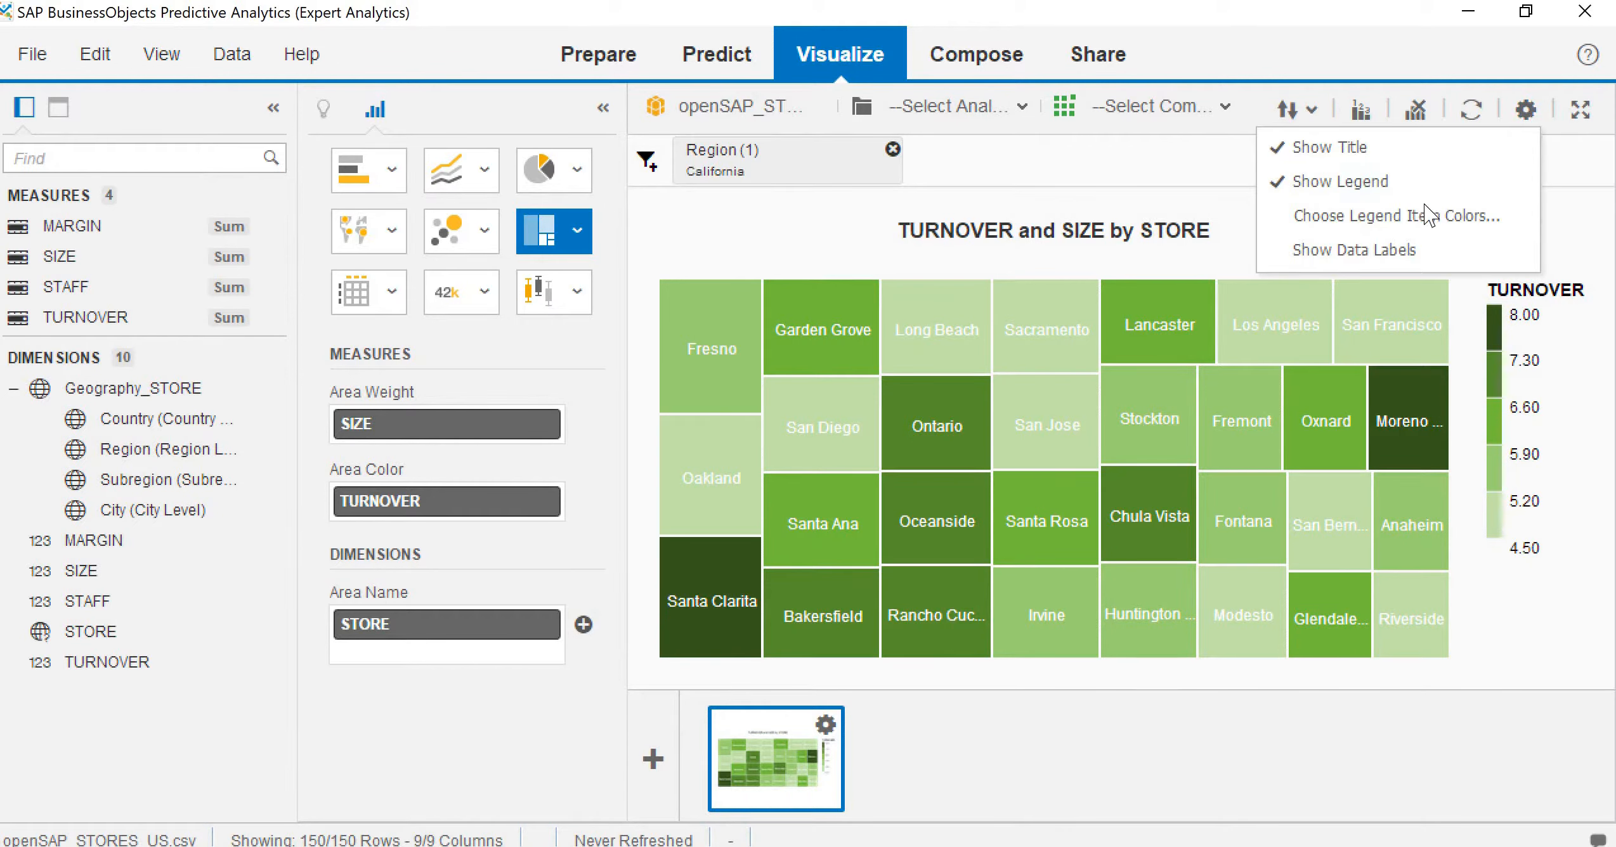
click(1402, 251)
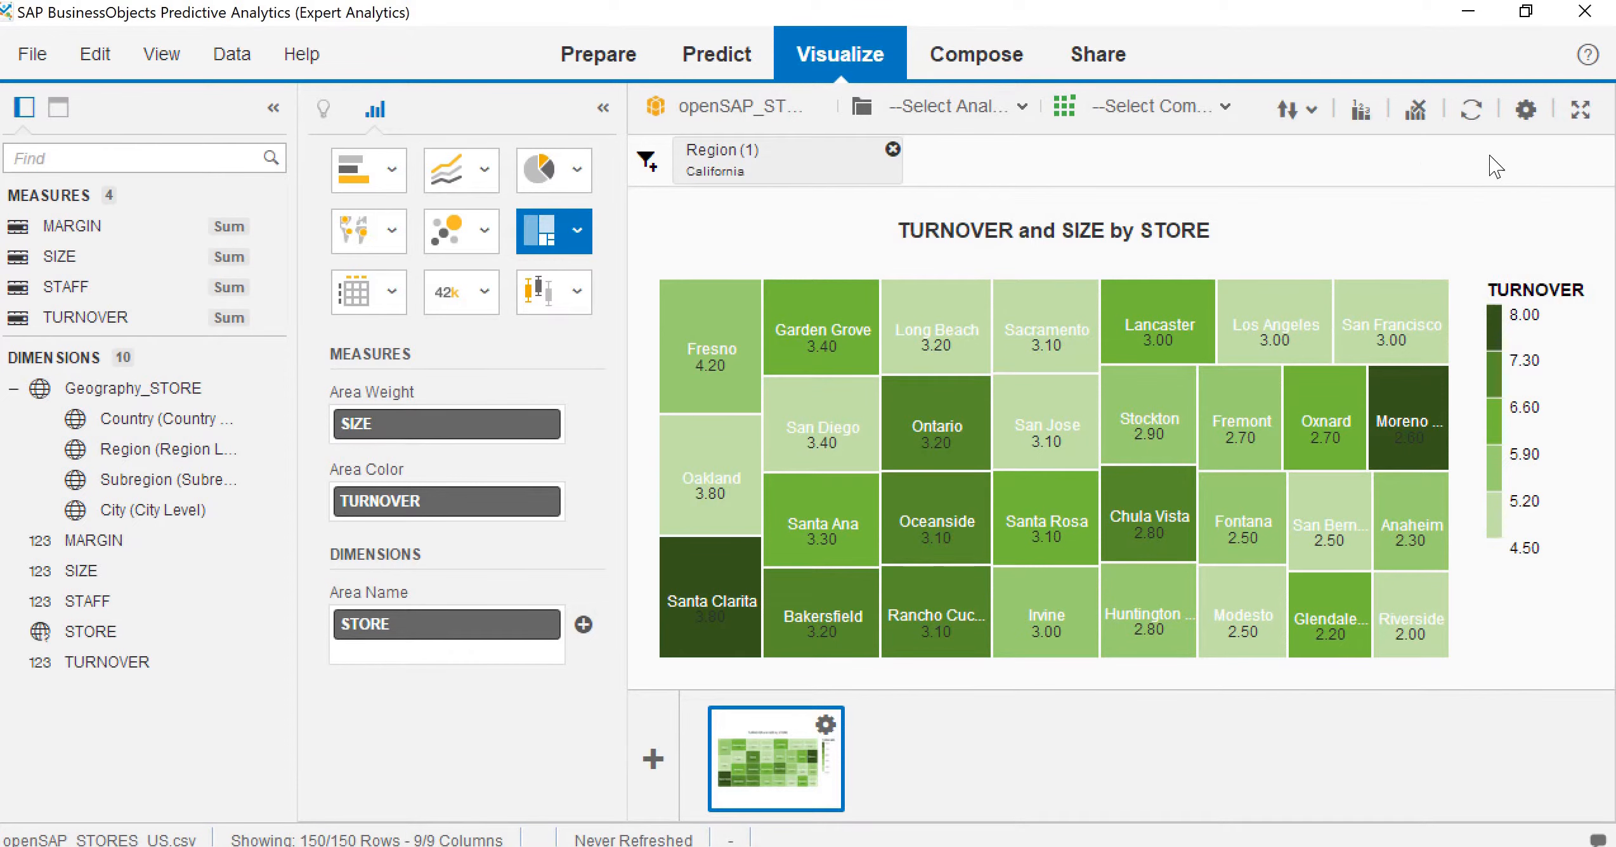
Step: Clear the tree map with its local filter and change the visualization to a Parallel Coordinates Chart
click(1415, 111)
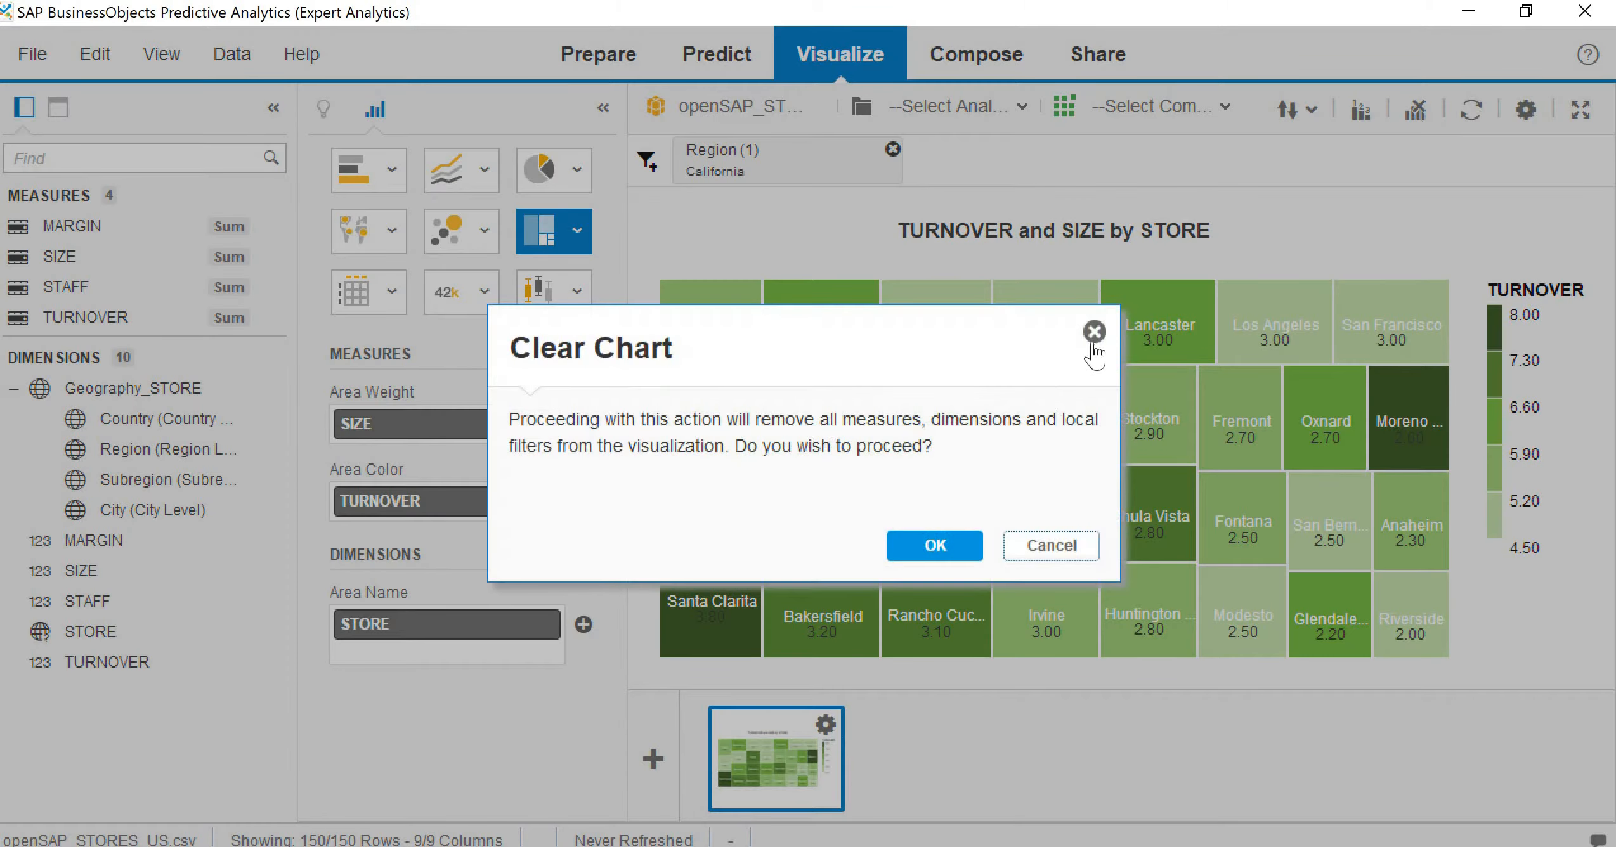
click(911, 544)
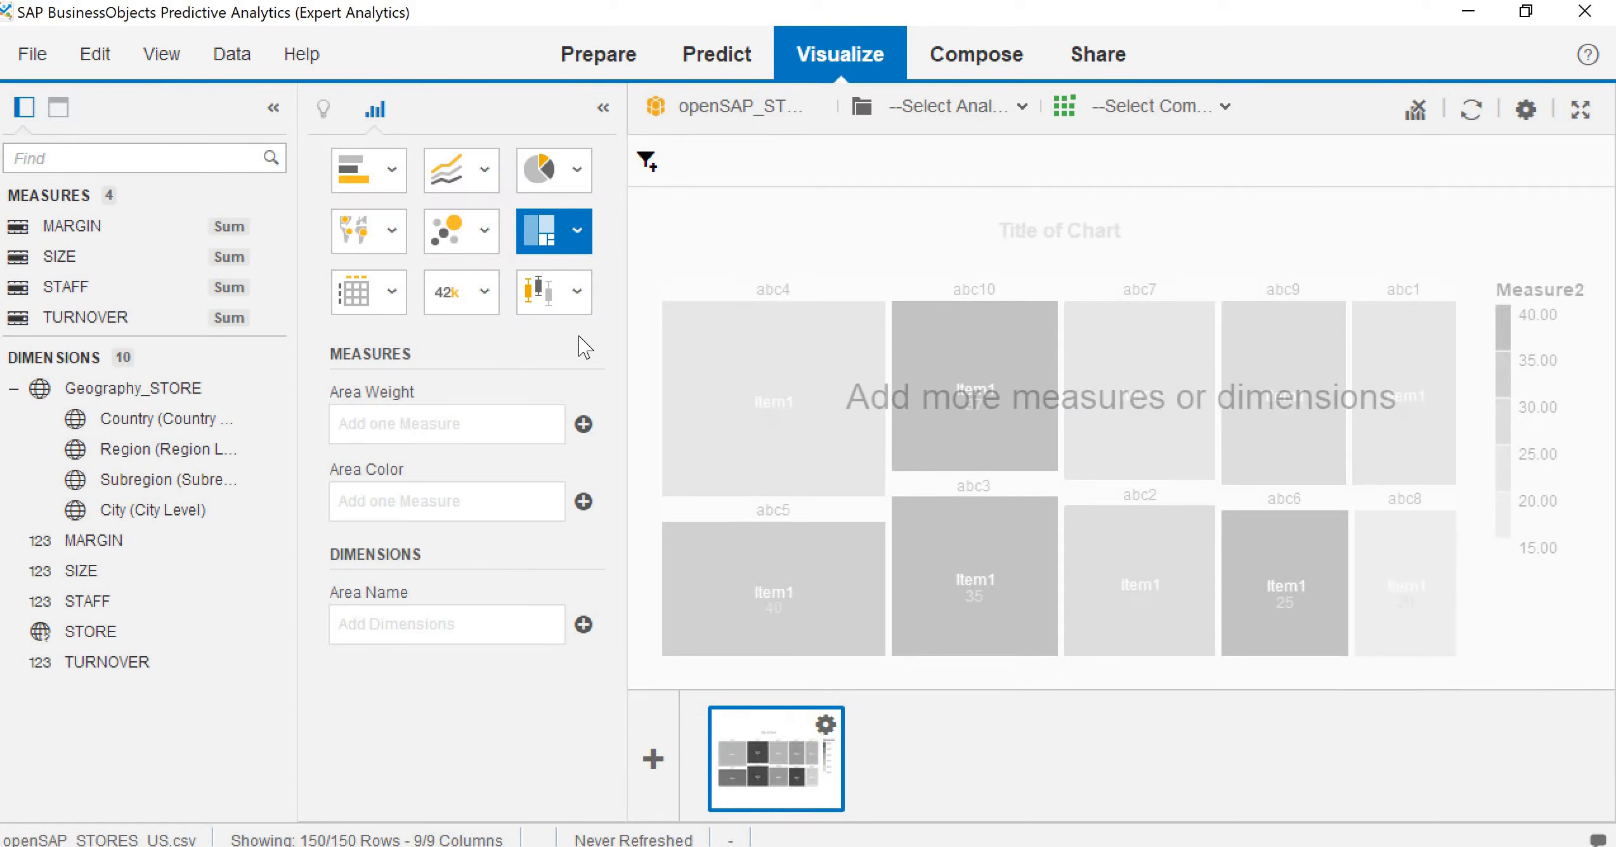
click(578, 291)
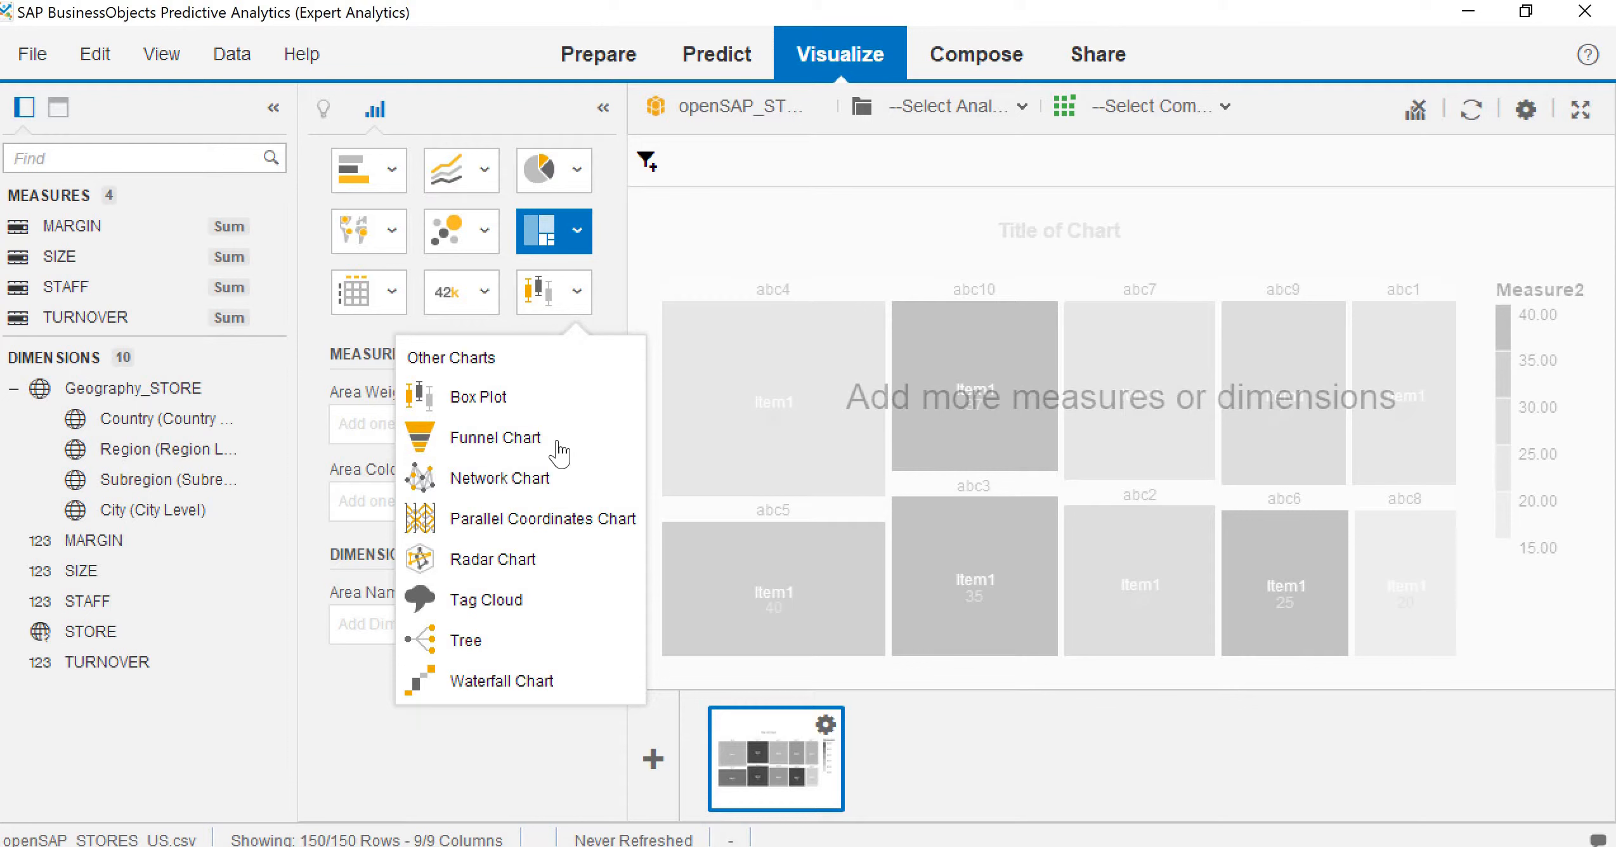
click(559, 522)
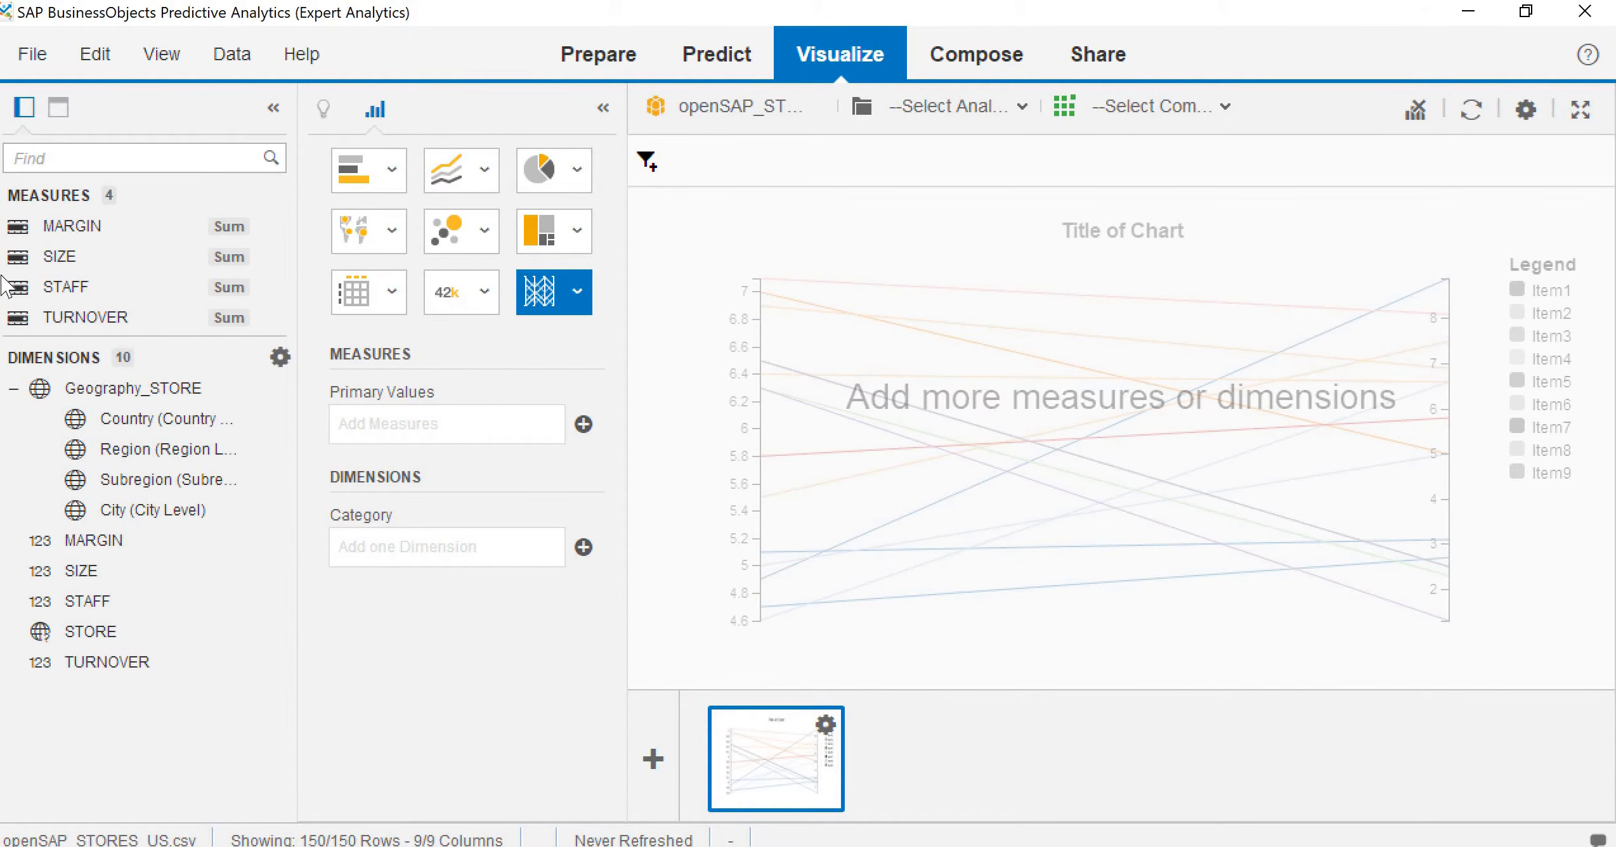
Step: Set the parallel coordinates chart's Primary Values to MARGIN, SIZE, STAFF and TURNOVER, and its Category to STORE
drag(51, 234, 355, 418)
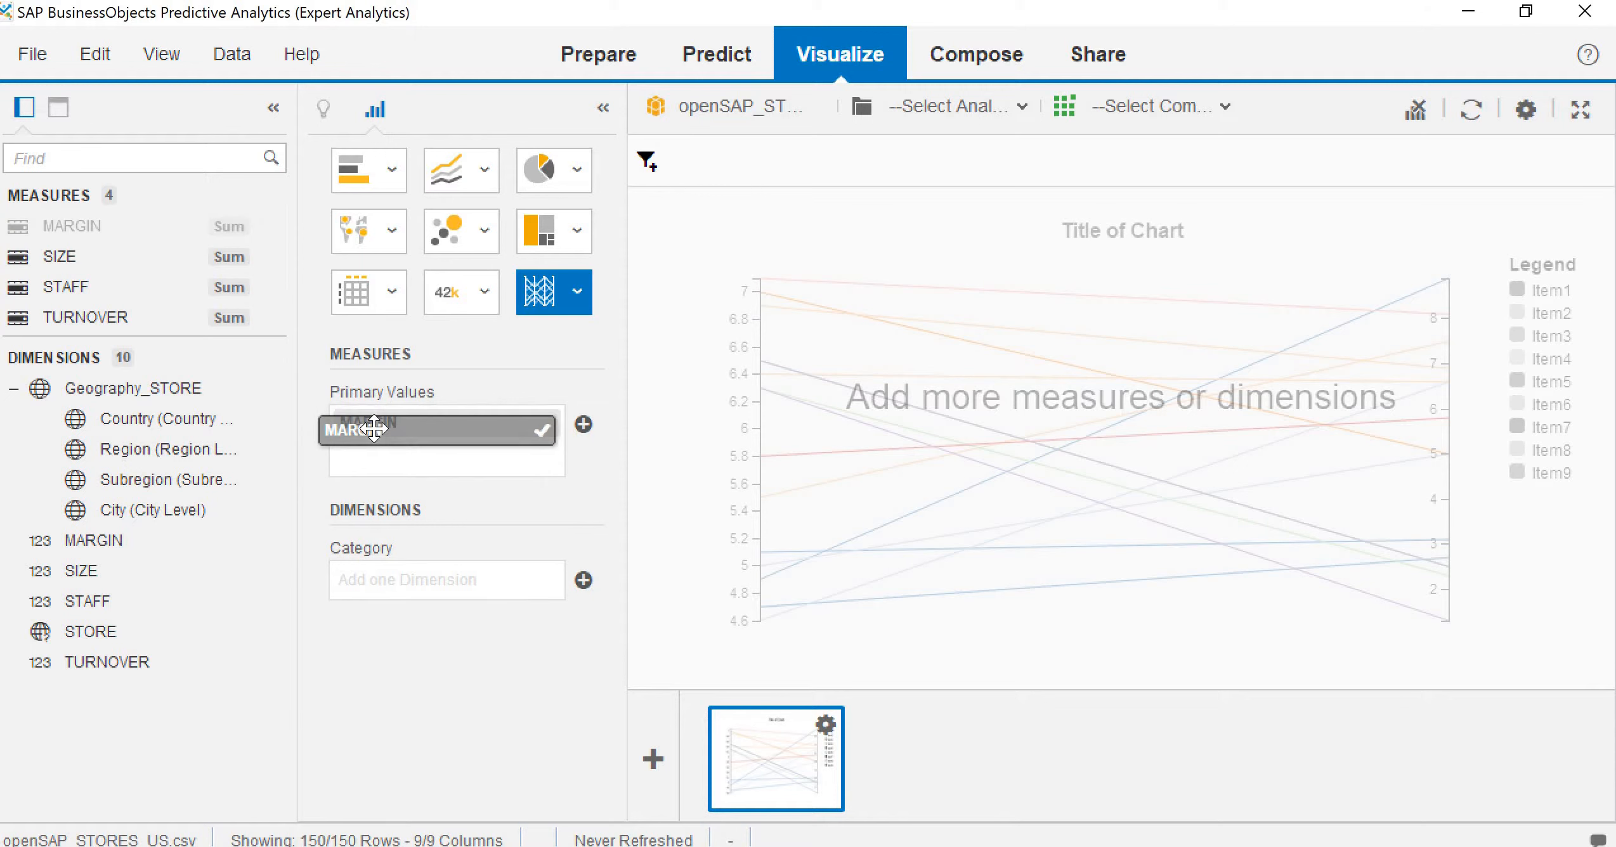
drag(54, 260, 394, 466)
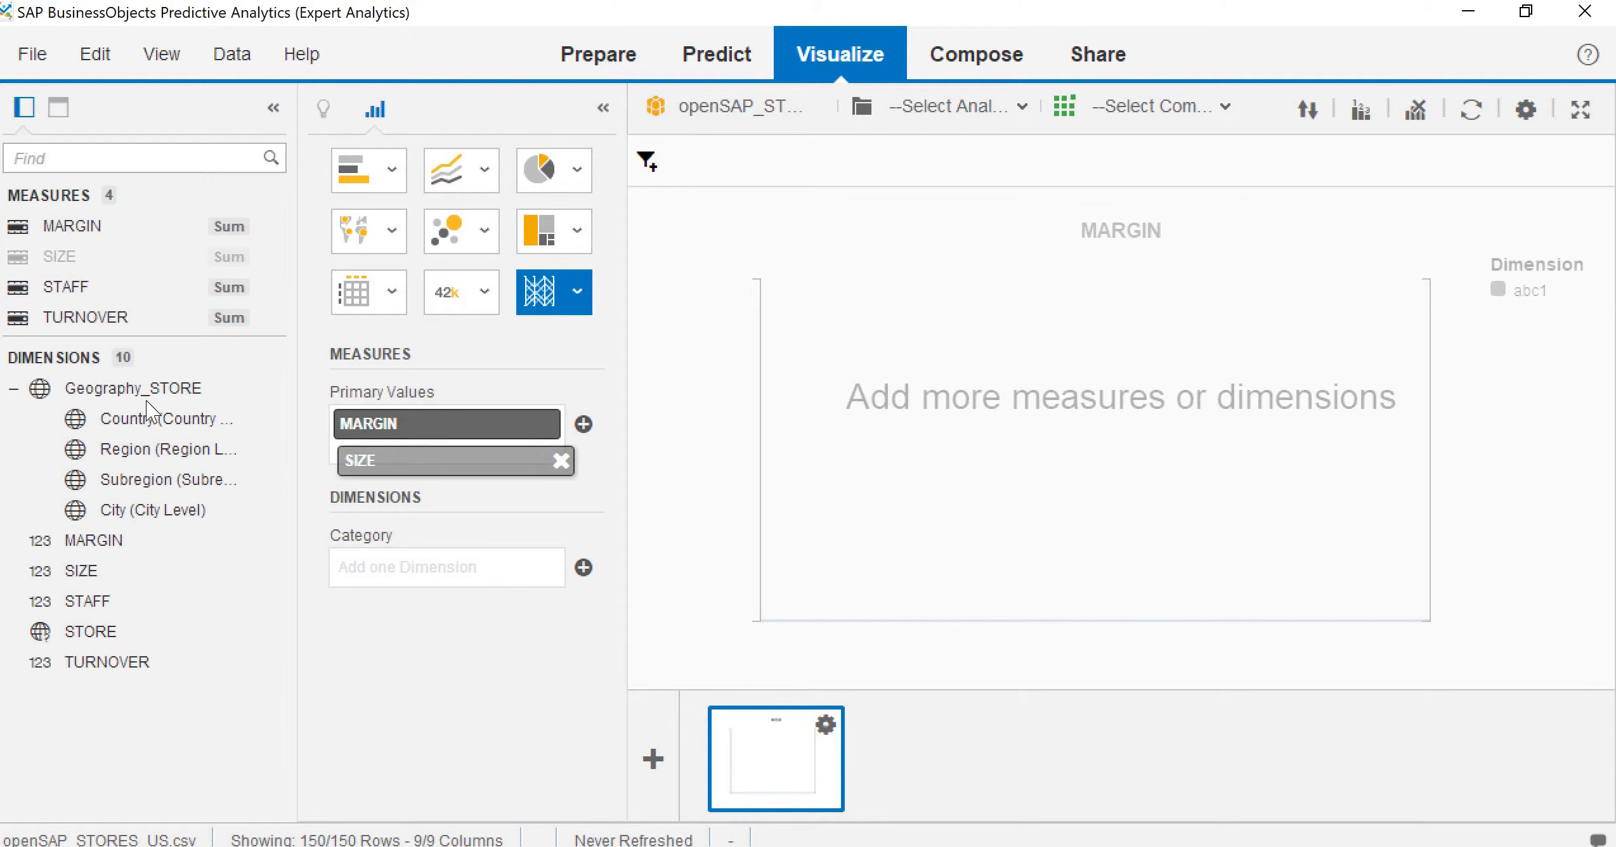
drag(43, 297, 43, 298)
drag(58, 256, 391, 465)
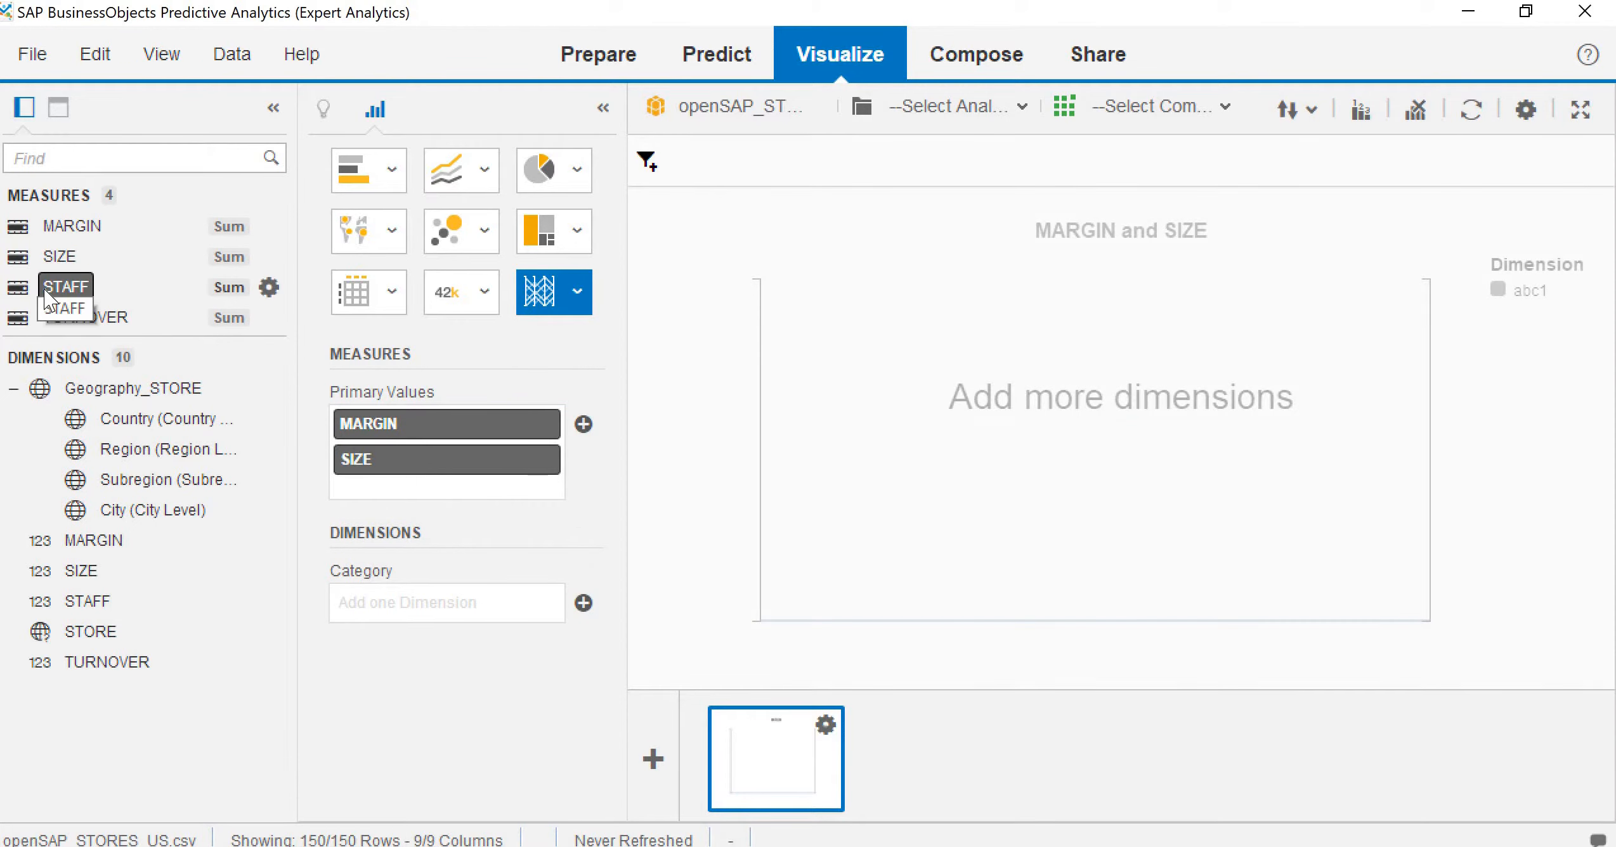
drag(66, 287, 389, 497)
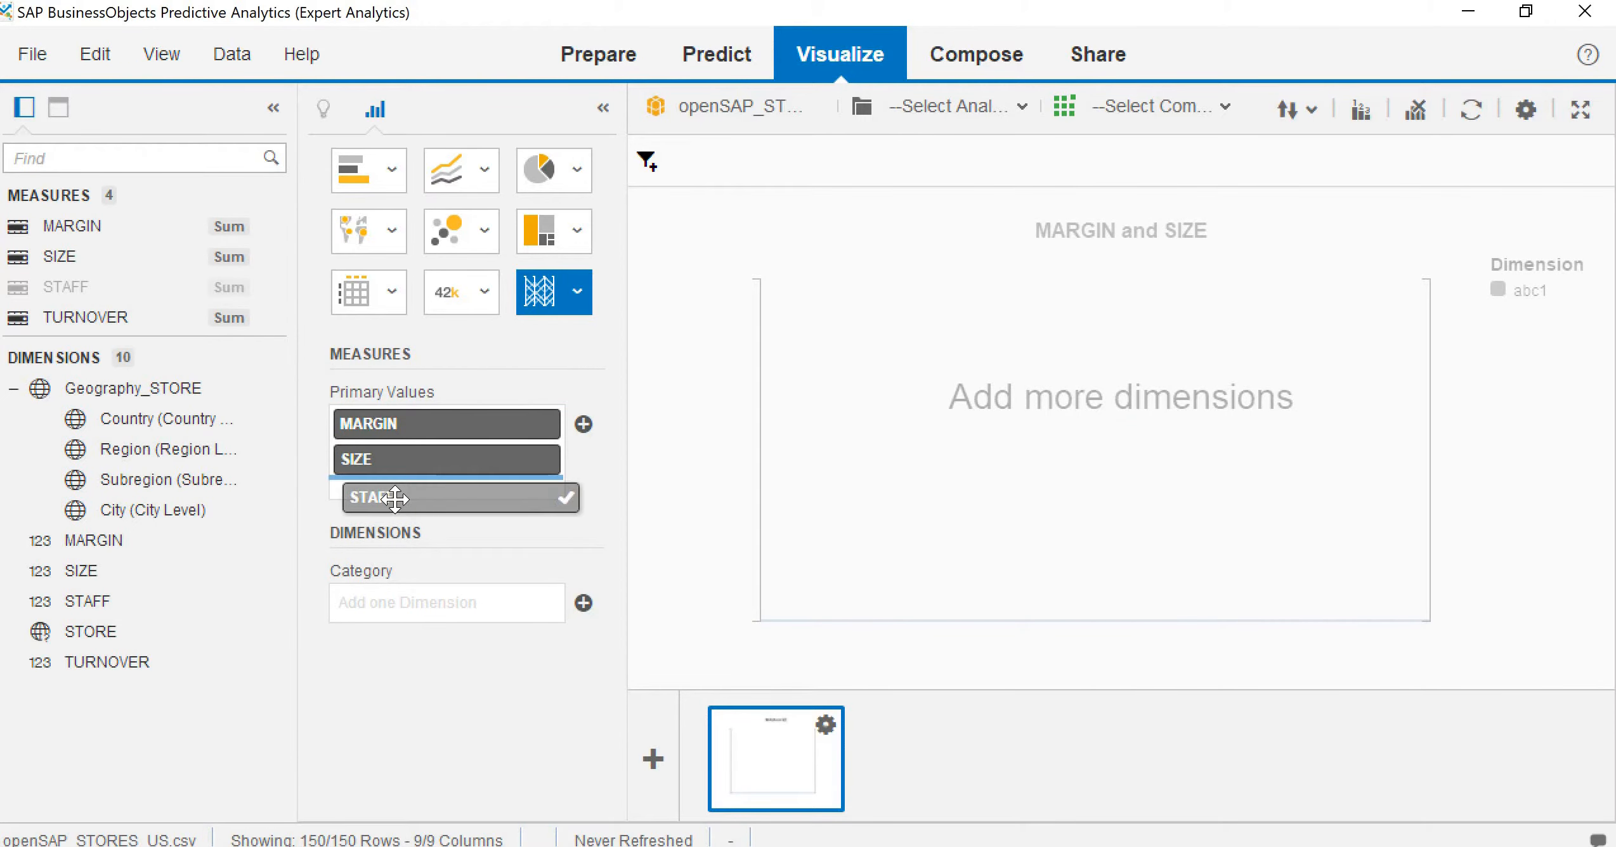
drag(70, 320, 381, 530)
drag(90, 632, 447, 673)
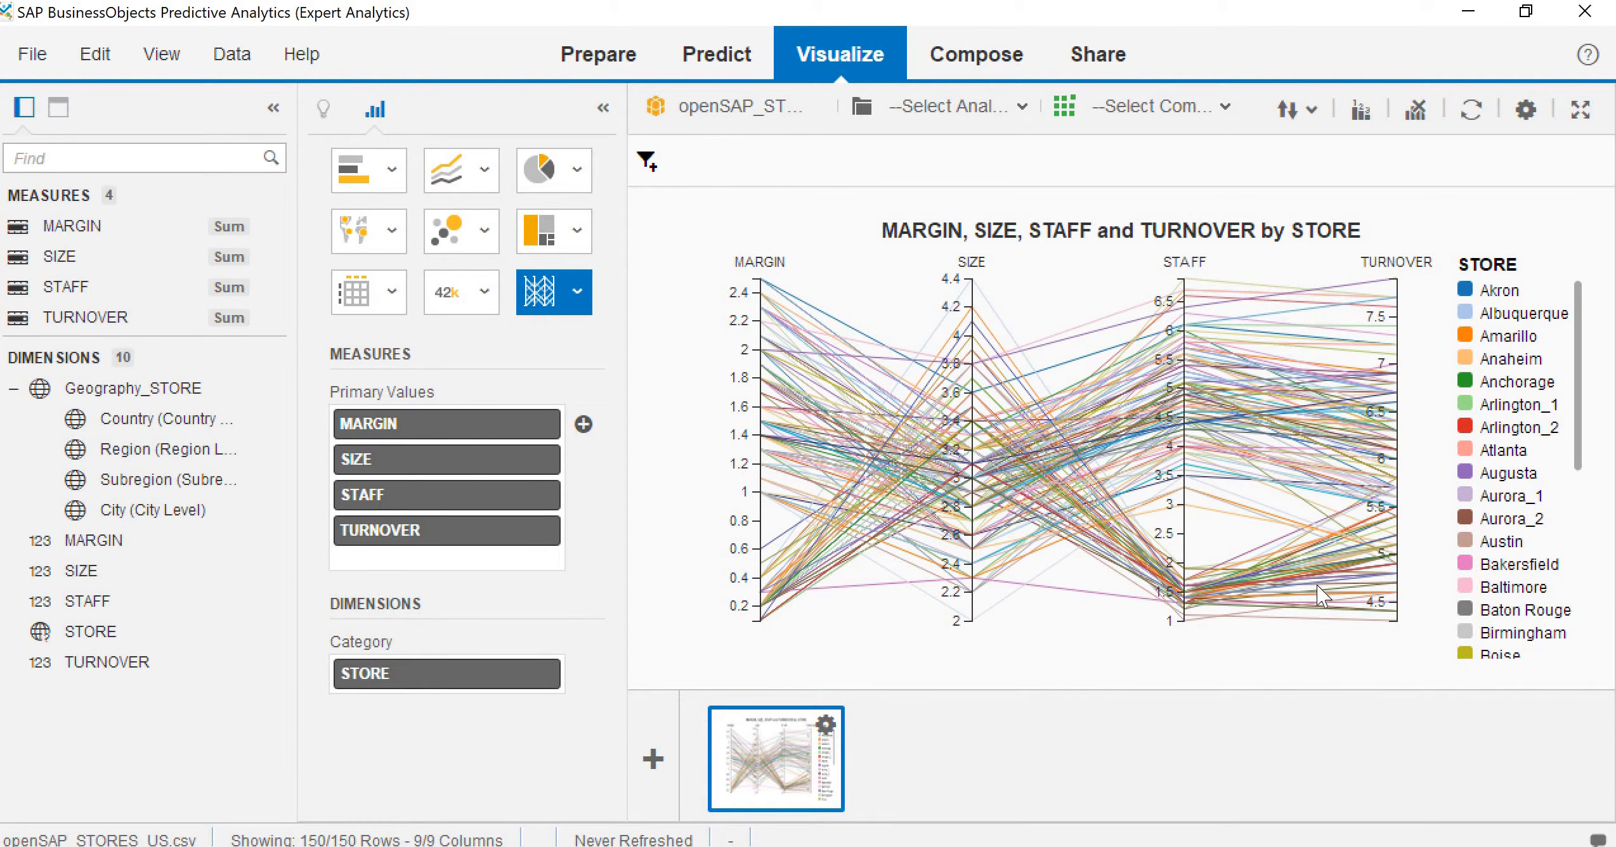
mouse_move(1321, 597)
Step: Clear the parallel coordinates chart and change the visualization to a Radar Chart
click(1418, 121)
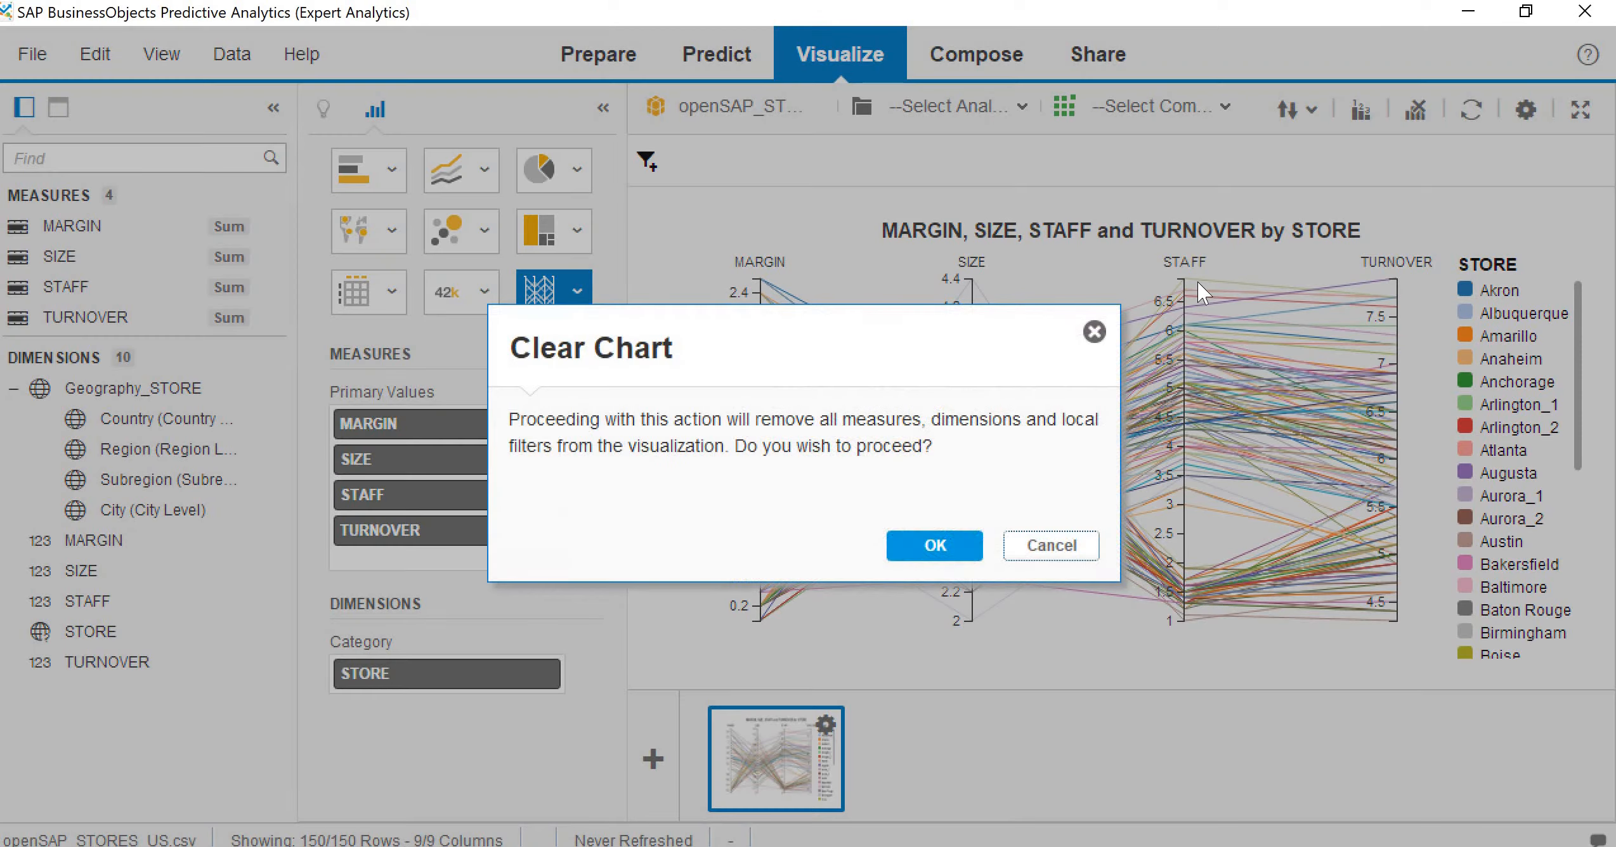
click(949, 547)
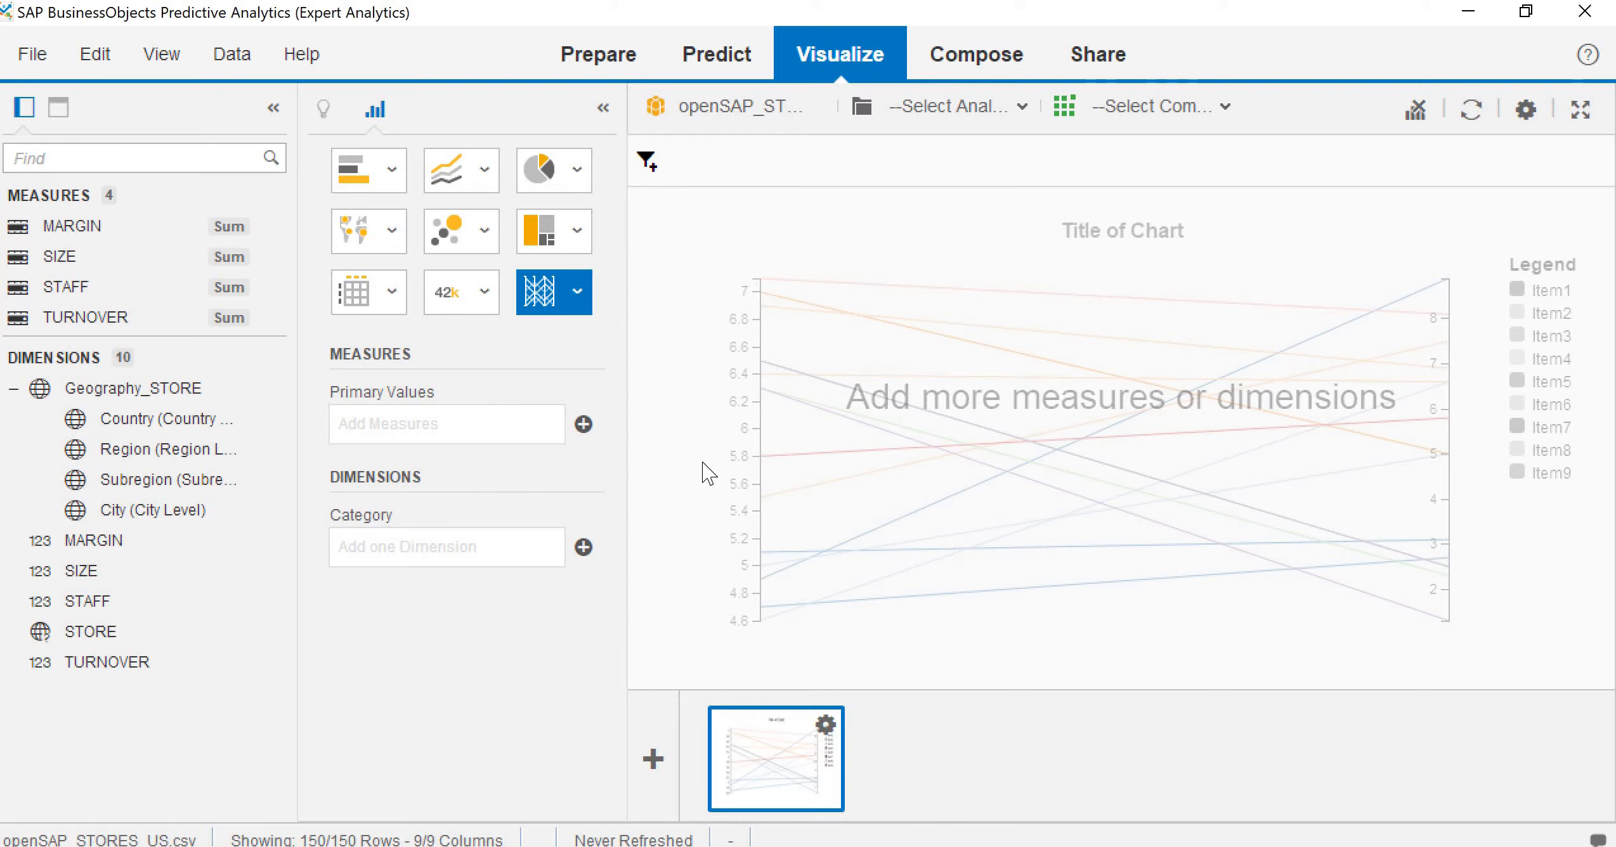
click(577, 302)
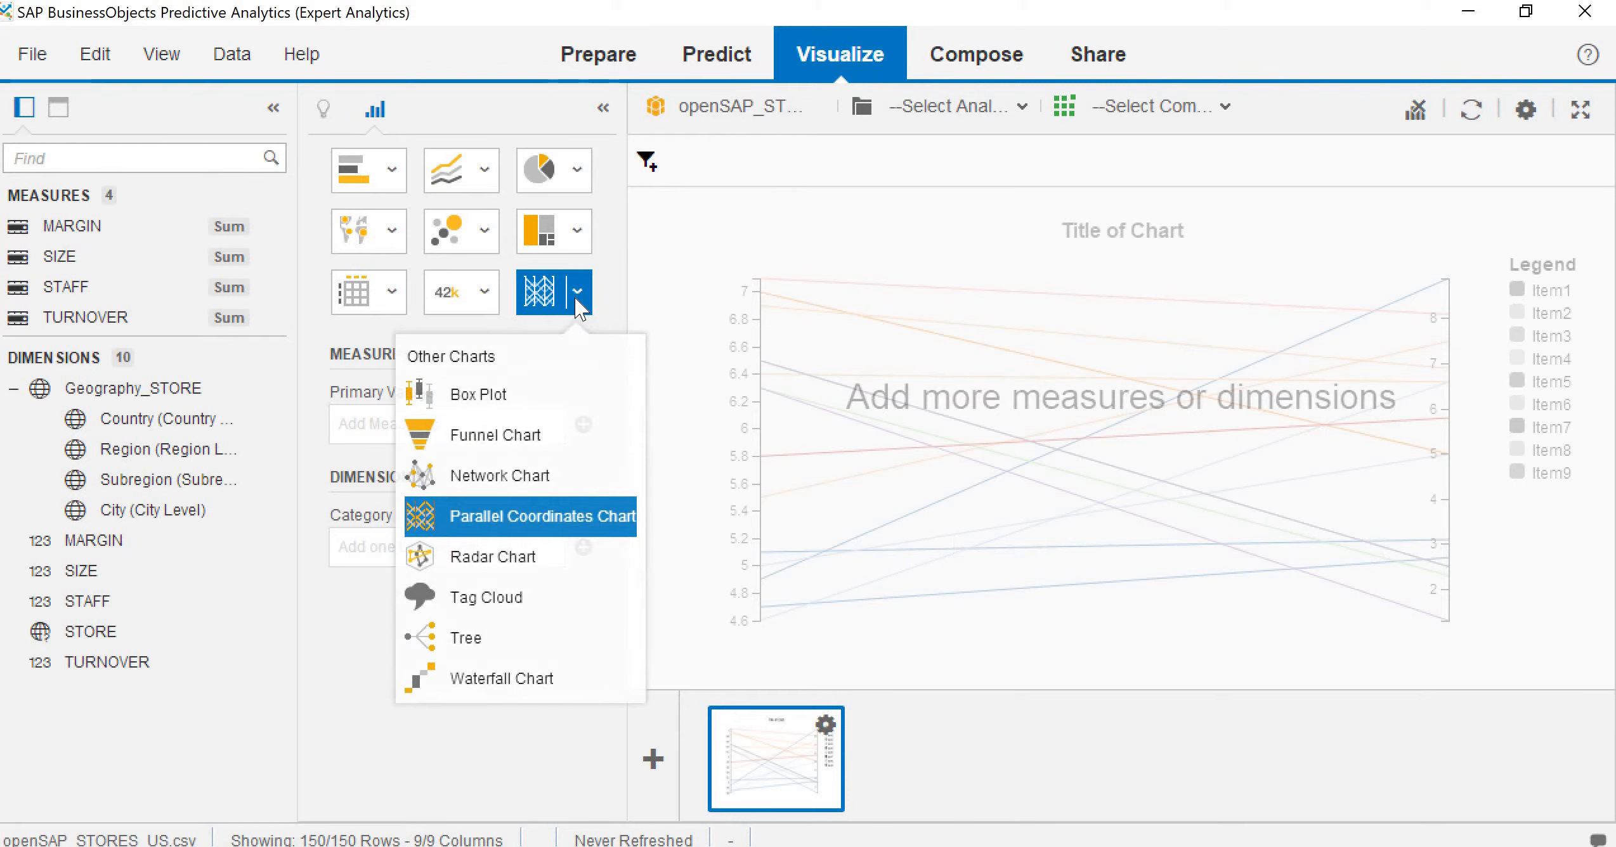
click(508, 562)
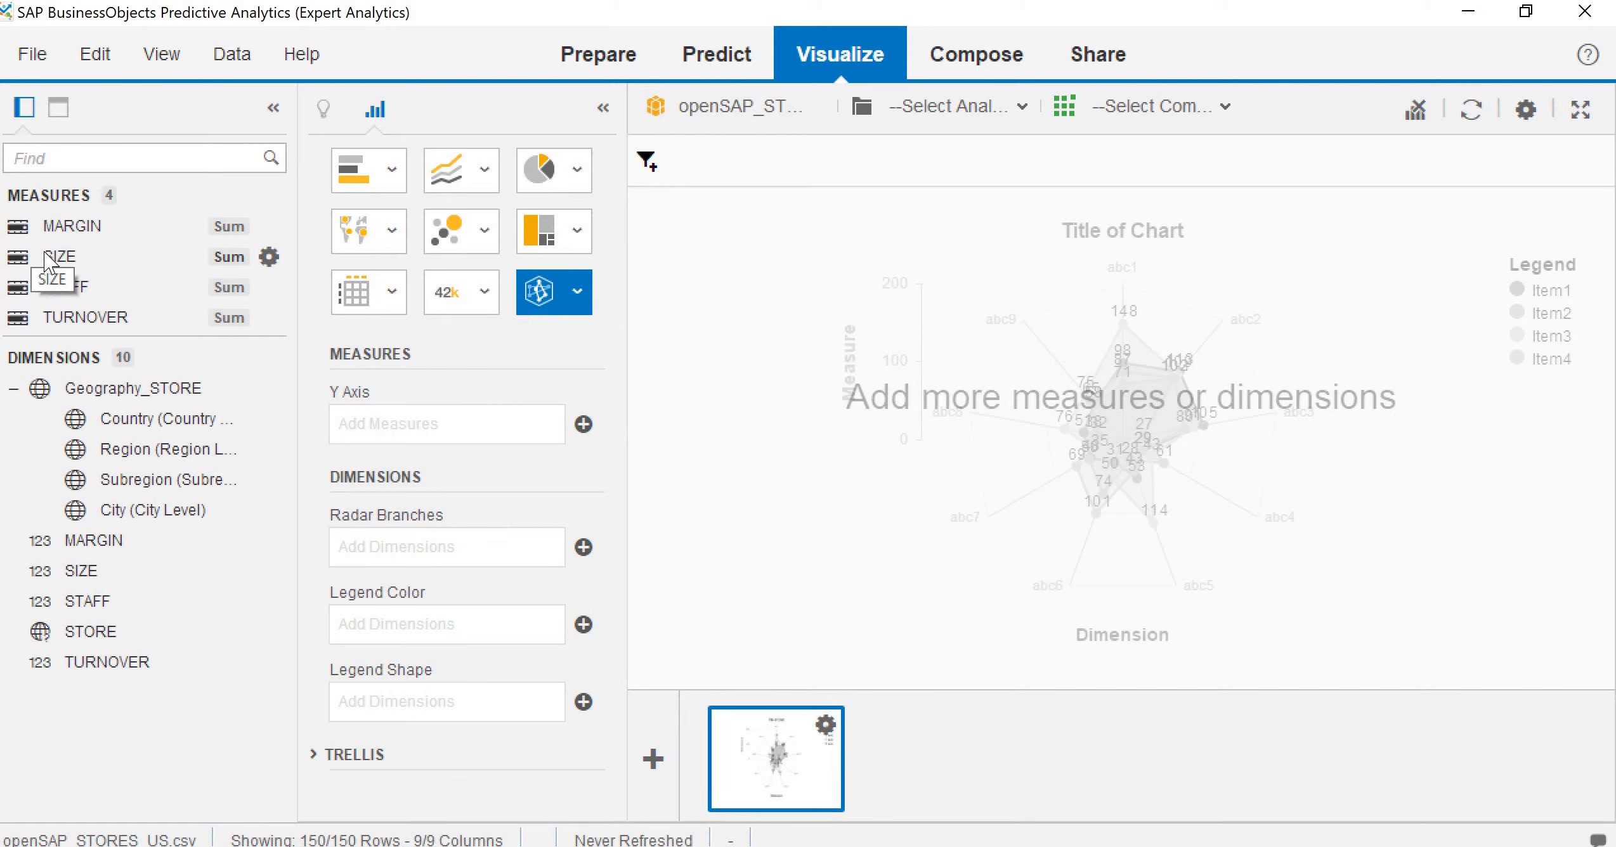
Step: Add SIZE, TURNOVER, STAFF and MARGIN to the radar chart's Y Axis and STORE to its Radar Branches
drag(50, 258, 388, 413)
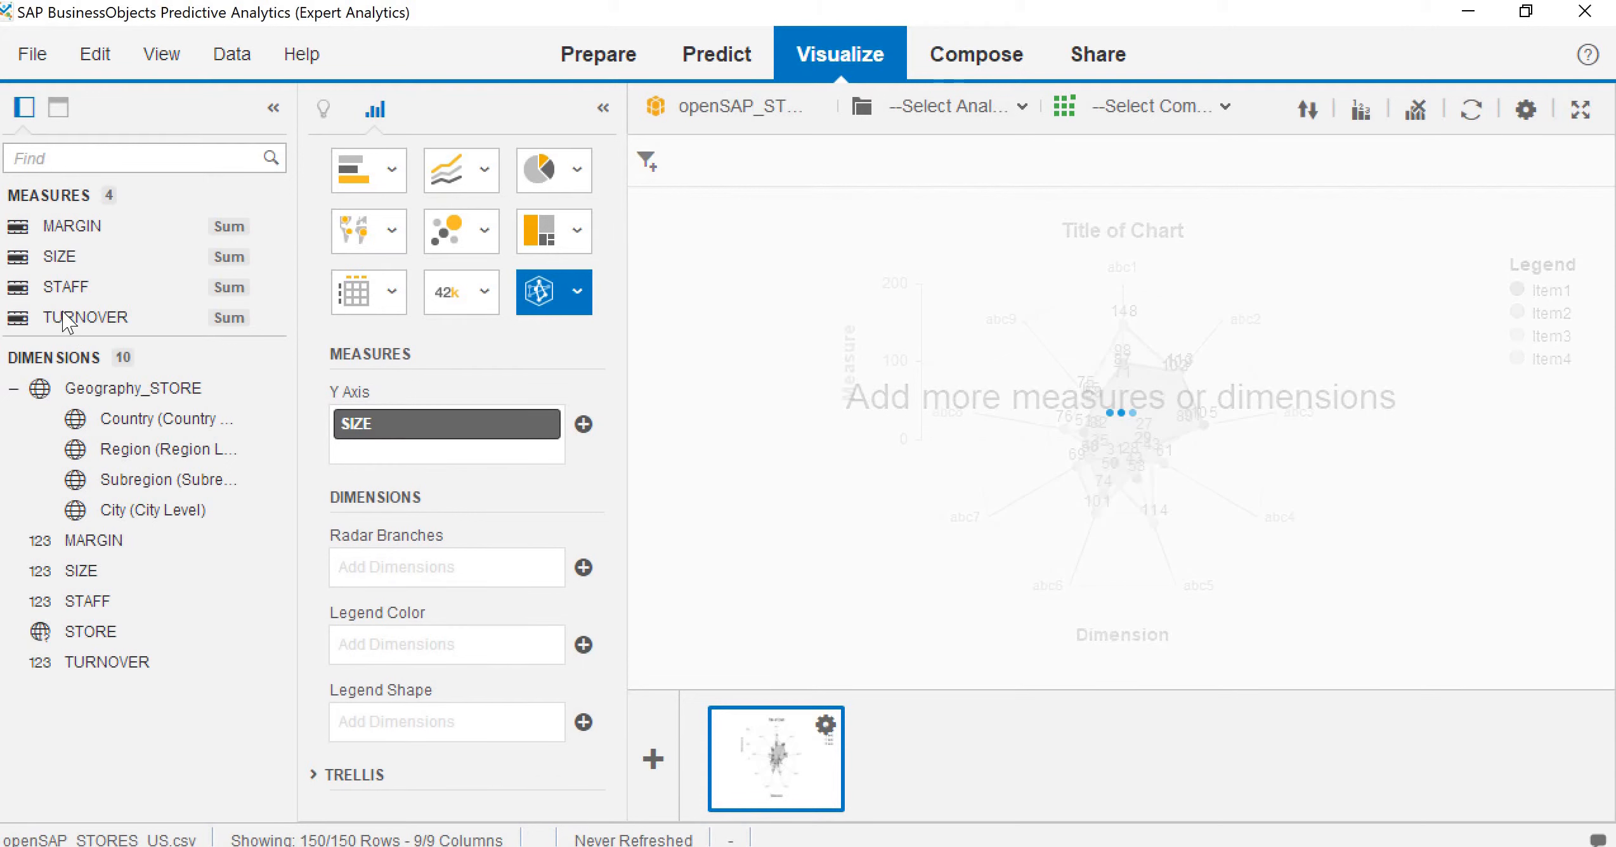
drag(67, 319, 413, 452)
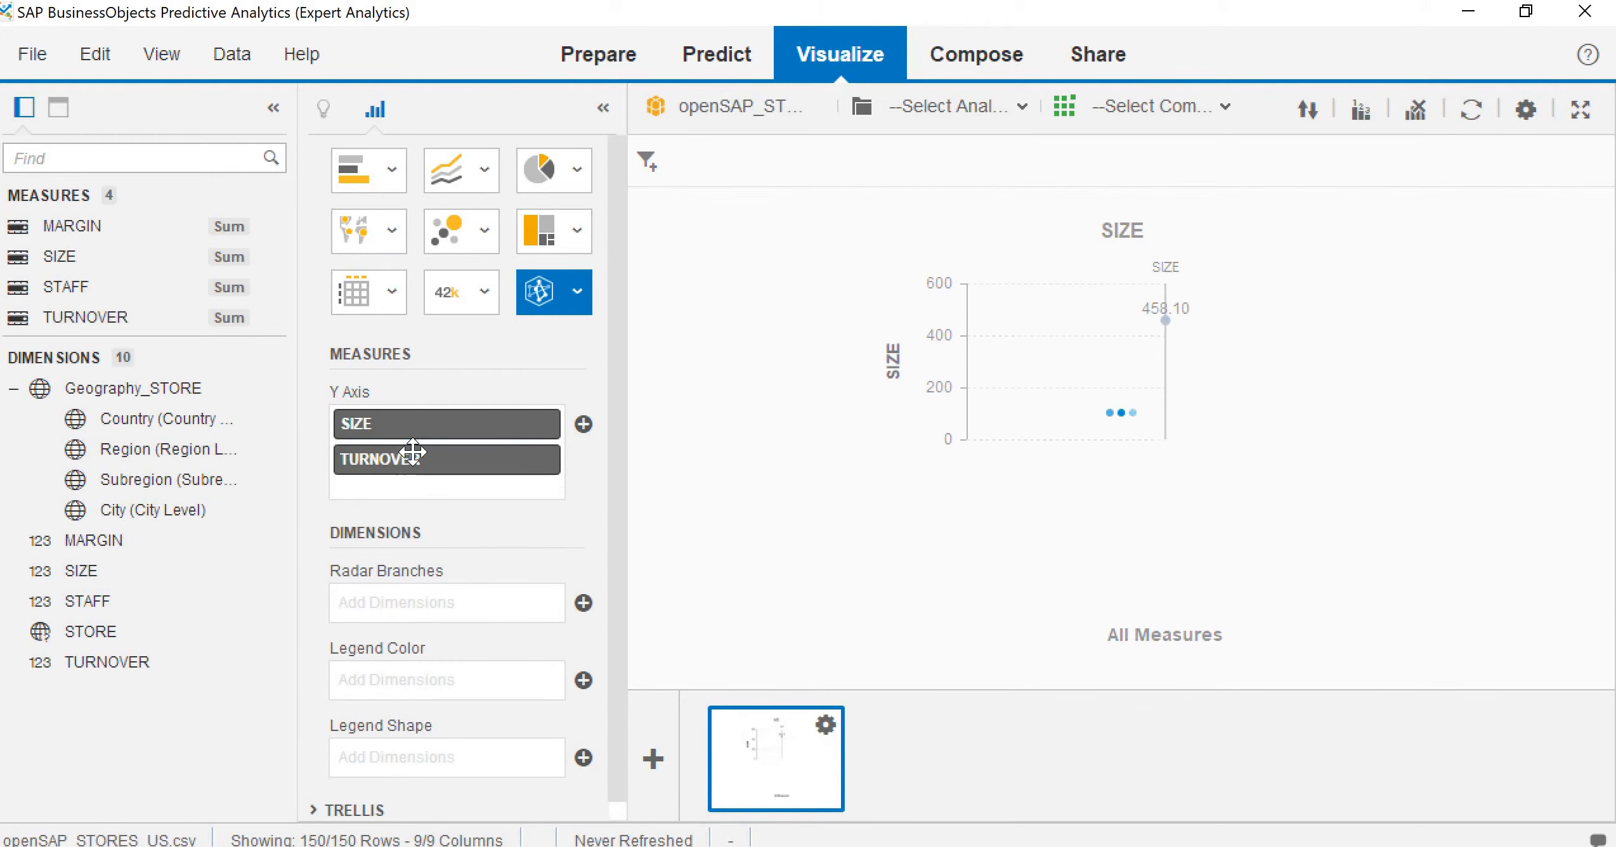
drag(70, 289, 412, 493)
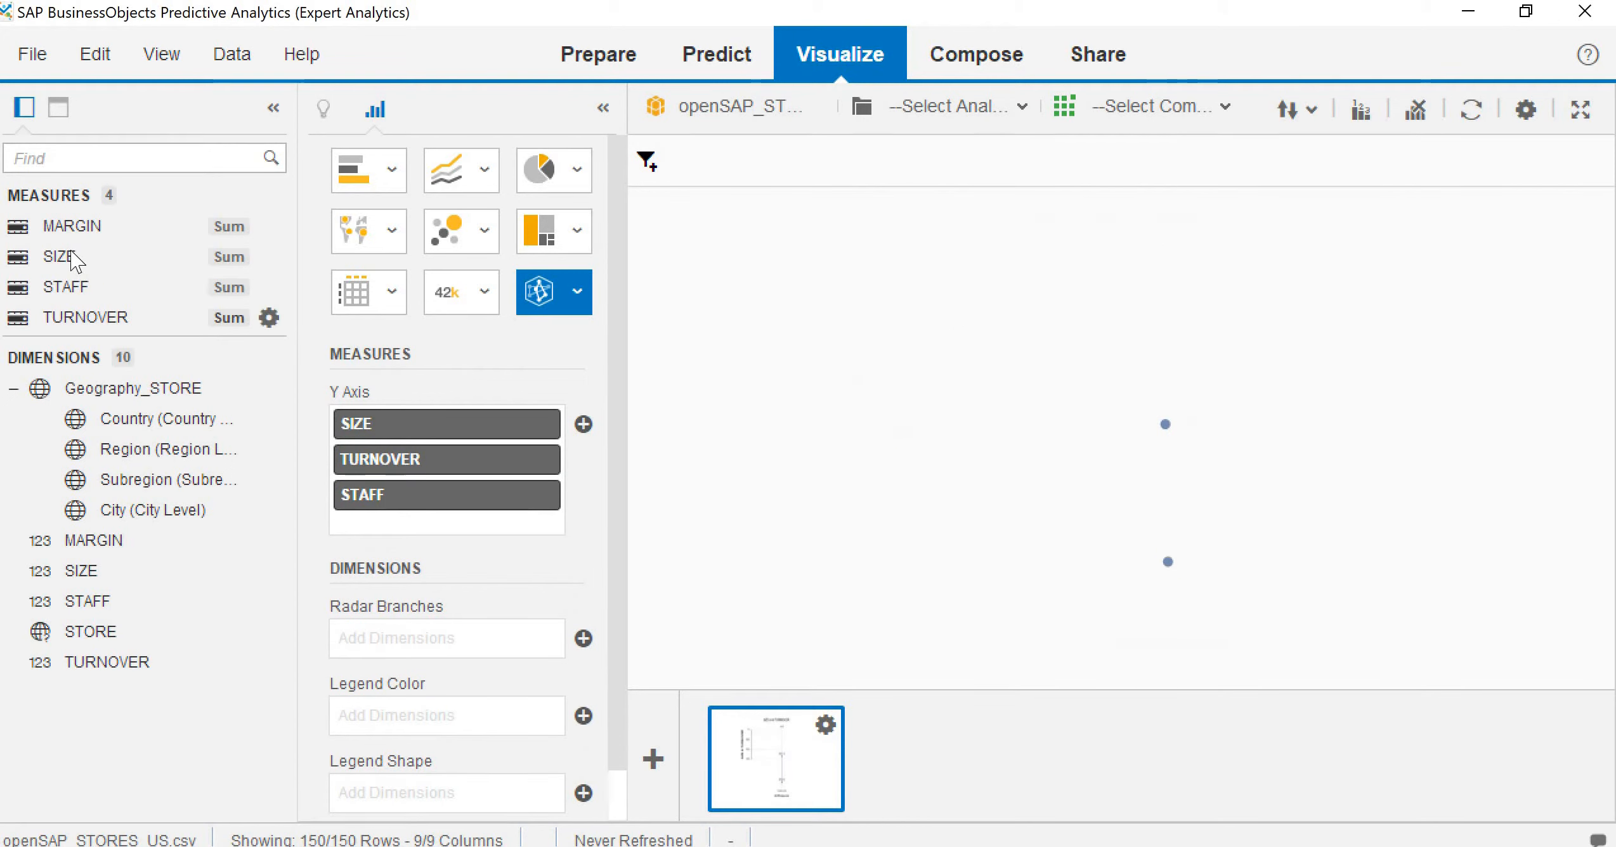
drag(69, 227, 404, 528)
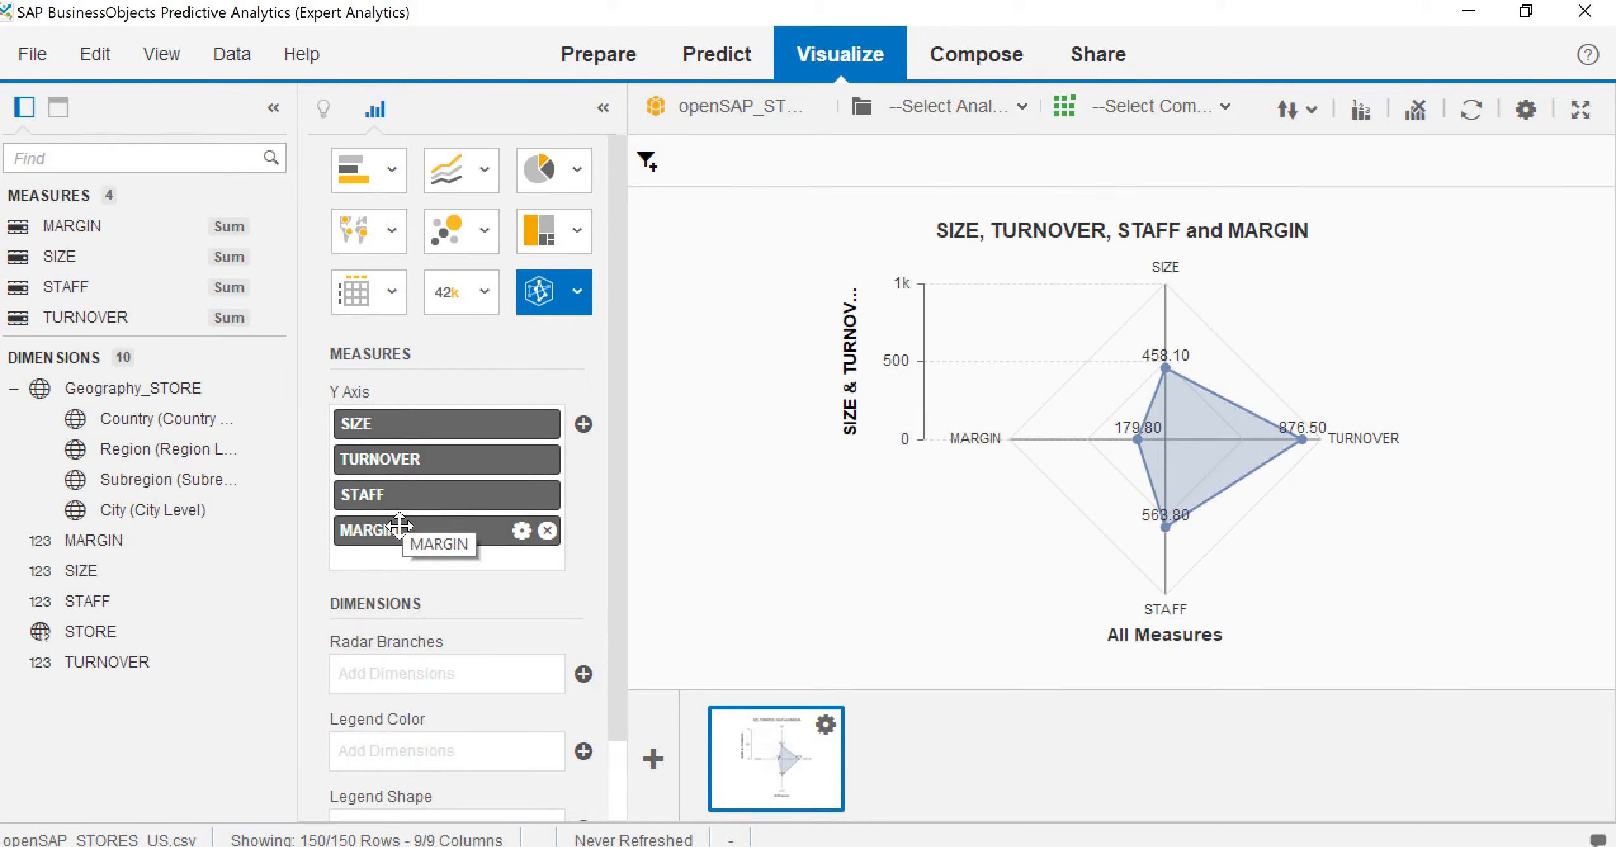
drag(82, 635, 412, 673)
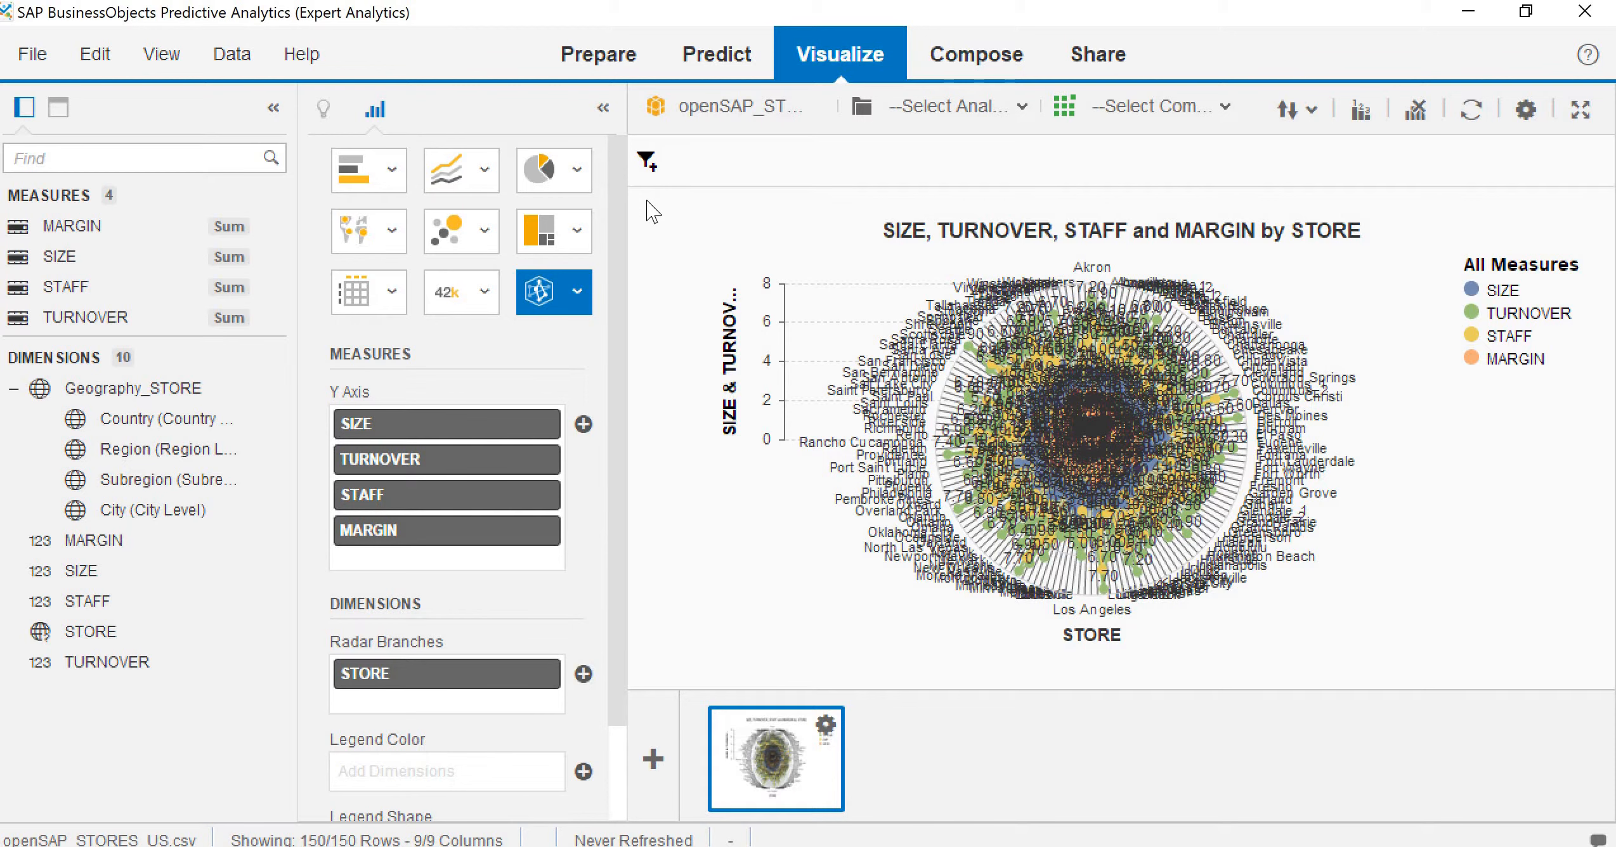
Step: Rank the radar chart to the top 15 stores by SIZE and inspect the Santa Clarita and Little Rock points
click(1360, 114)
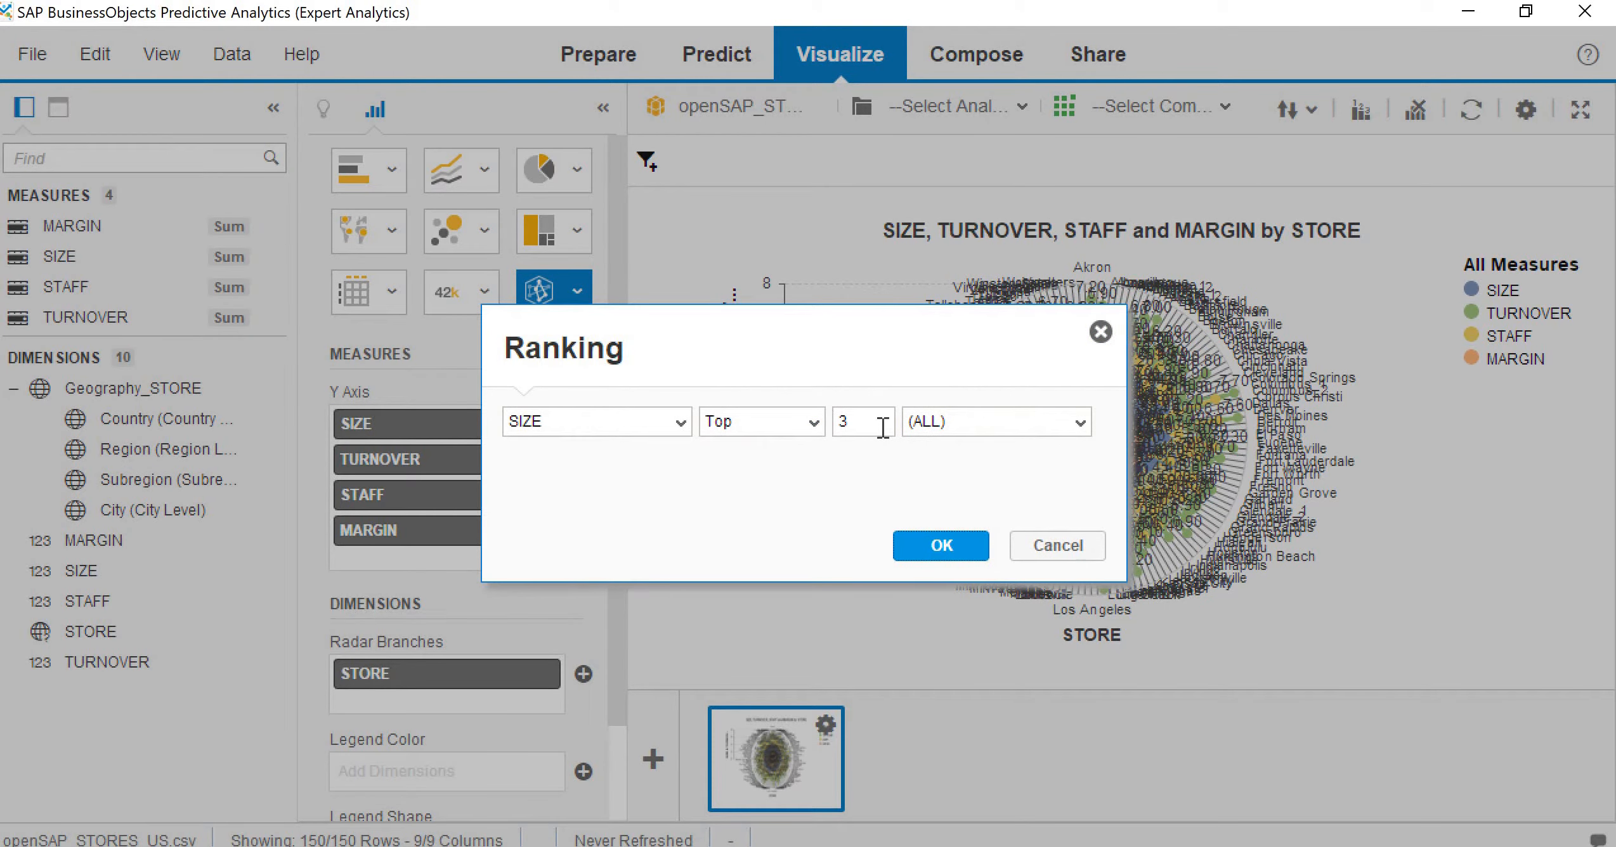
drag(883, 427, 796, 424)
click(795, 424)
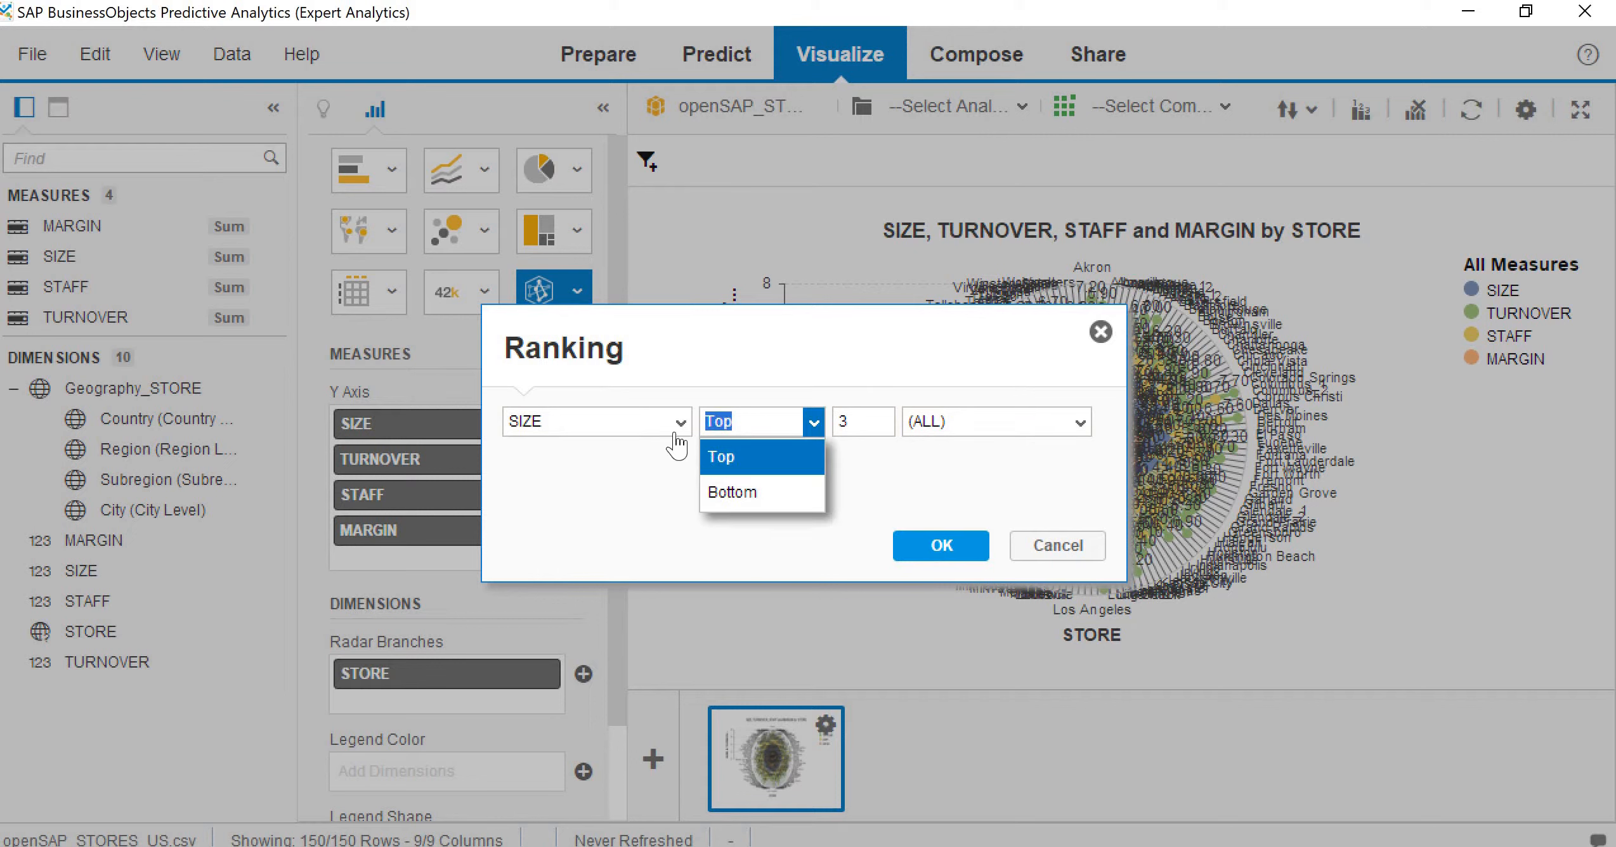
click(854, 423)
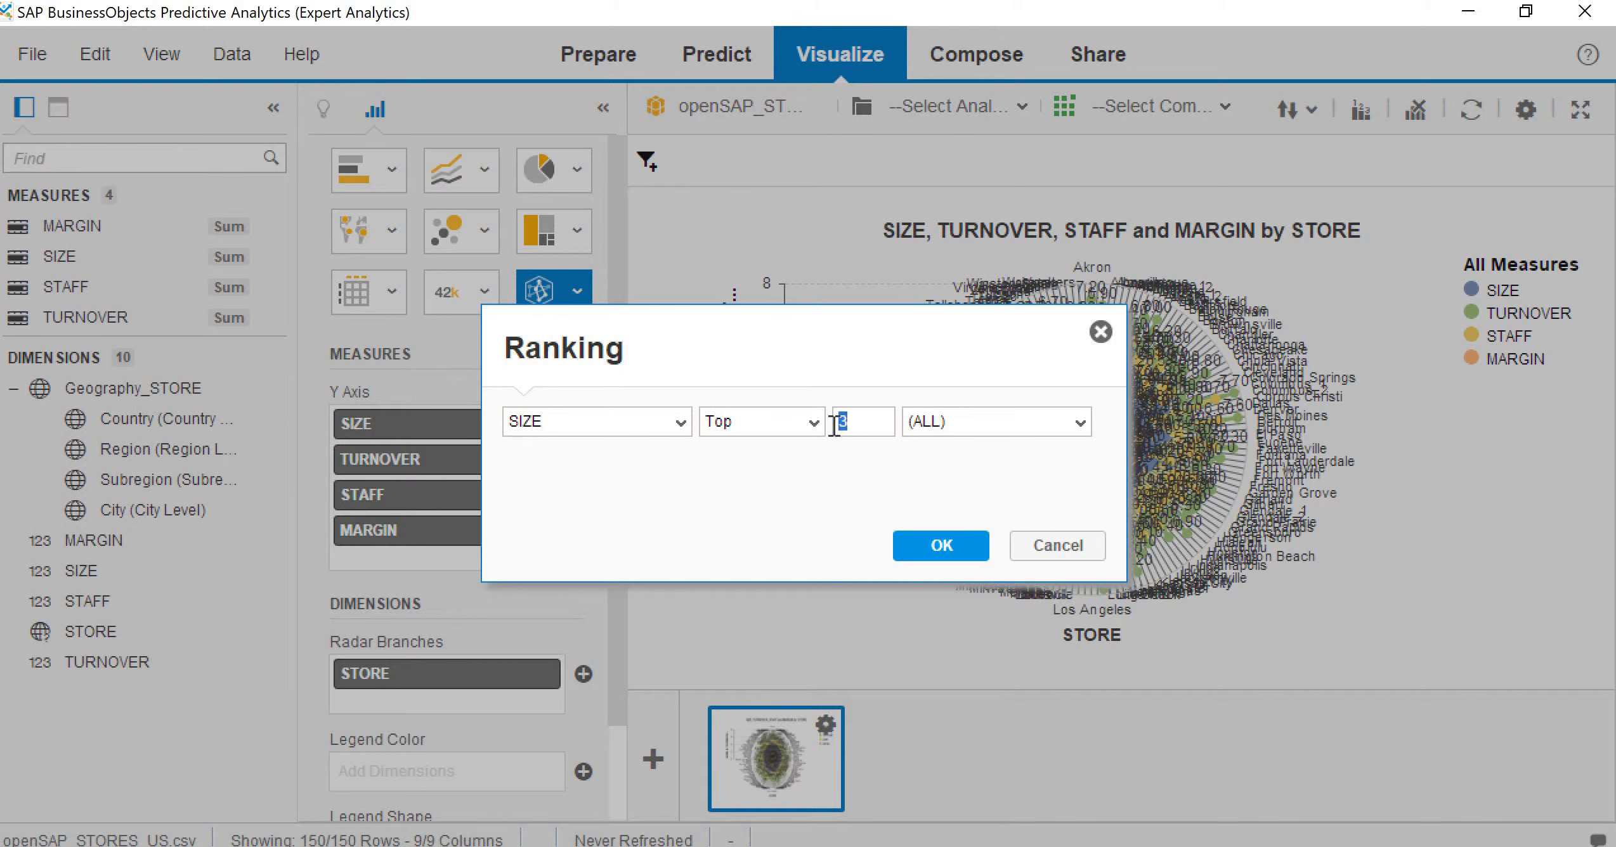
key(BackSpace)
text(15)
click(973, 555)
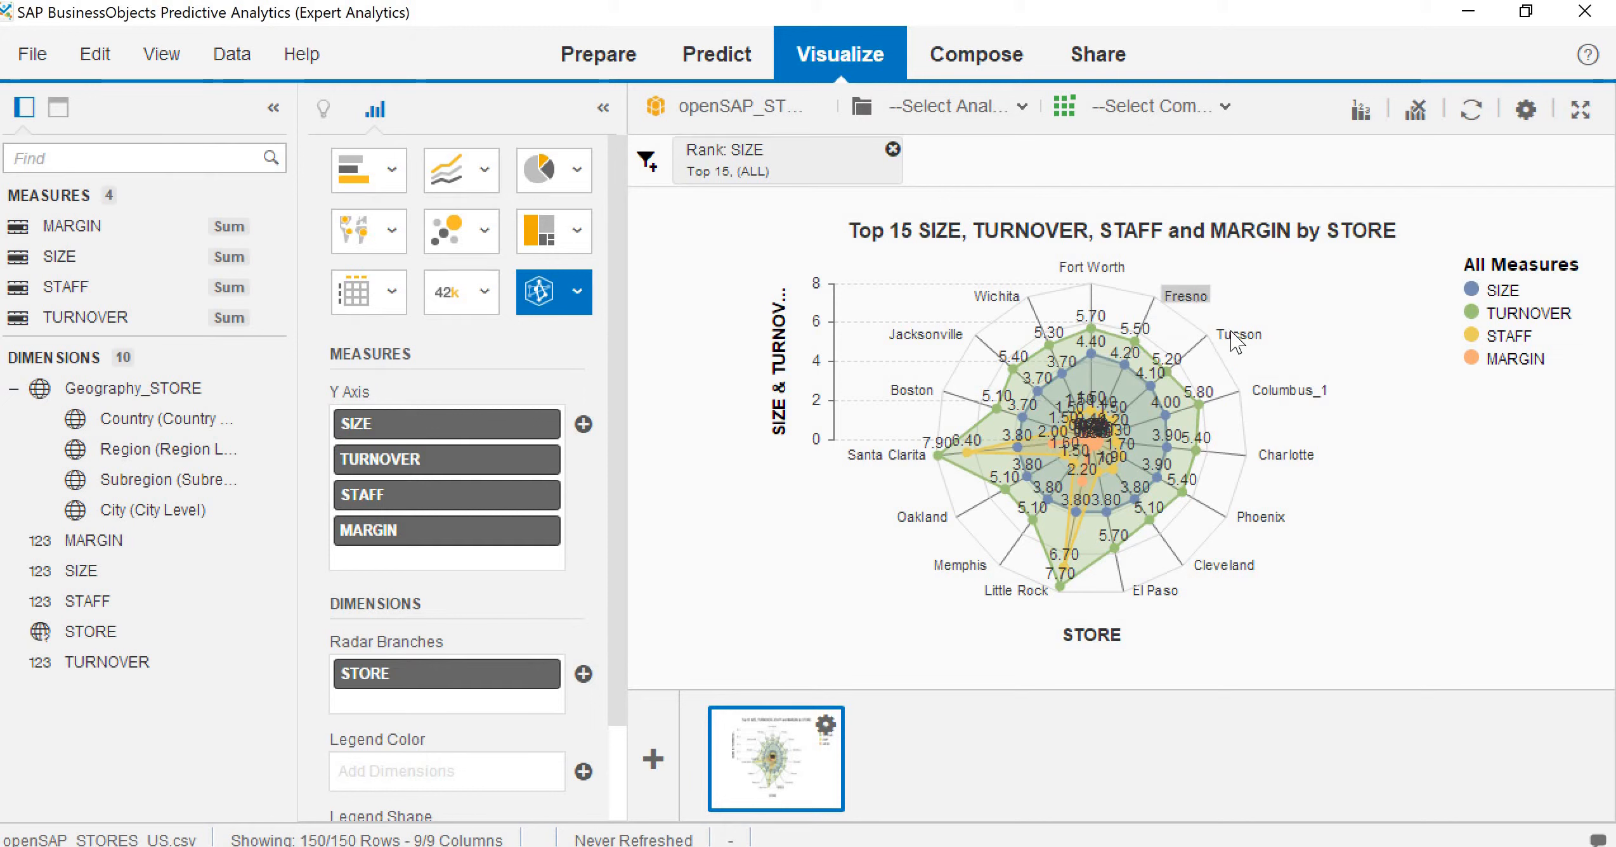
mouse_move(935, 456)
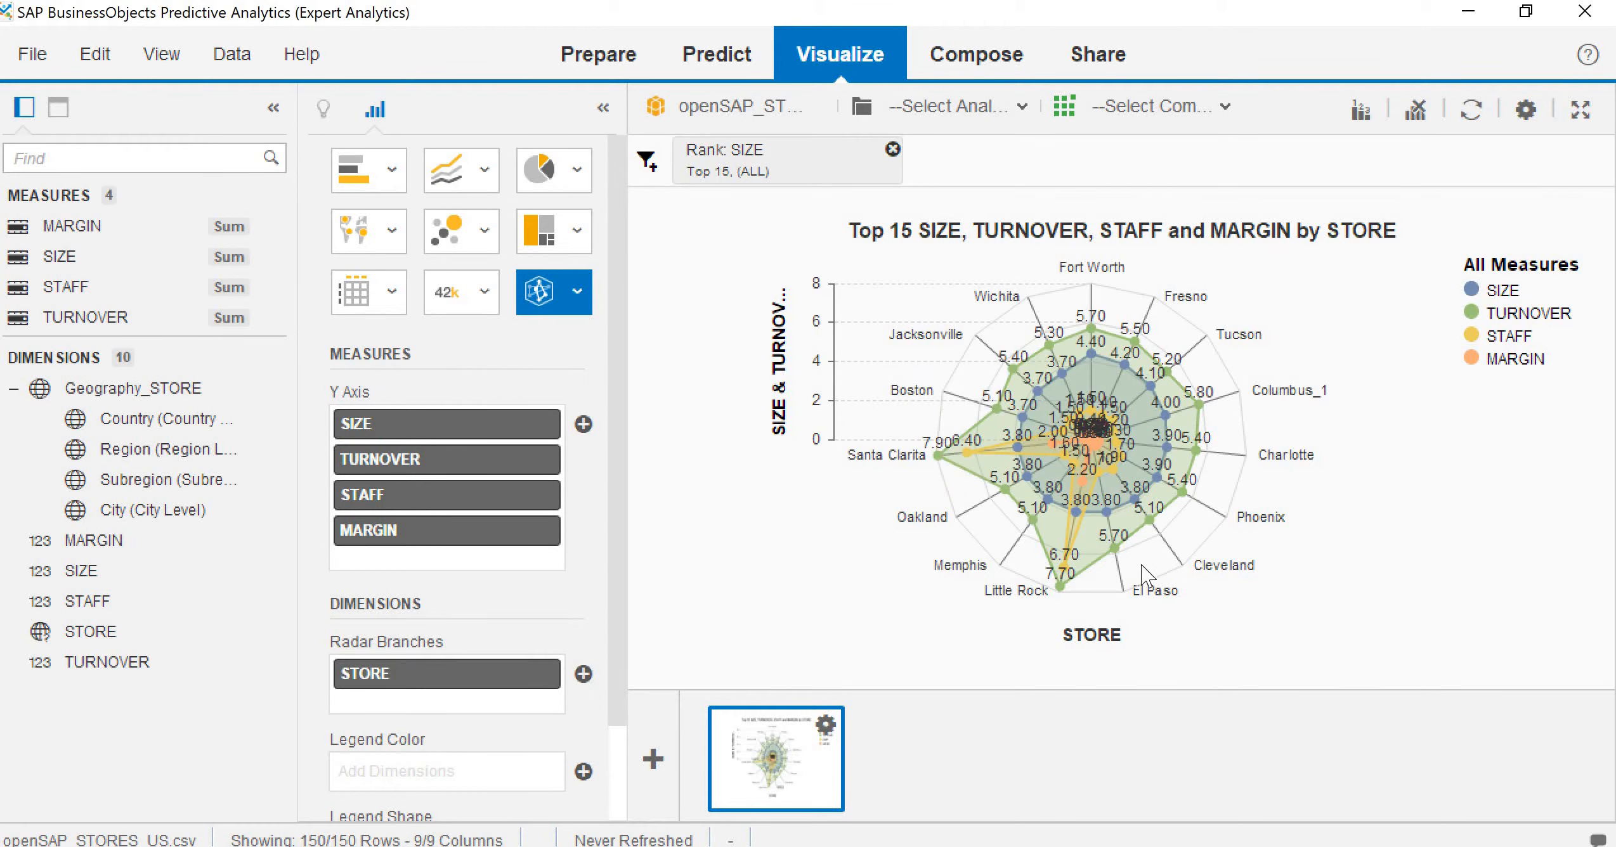
mouse_move(1061, 588)
Step: Switch to the Predict view, run Analysis1 on the openSAP_STORES_US.csv dataset and open its results
click(731, 67)
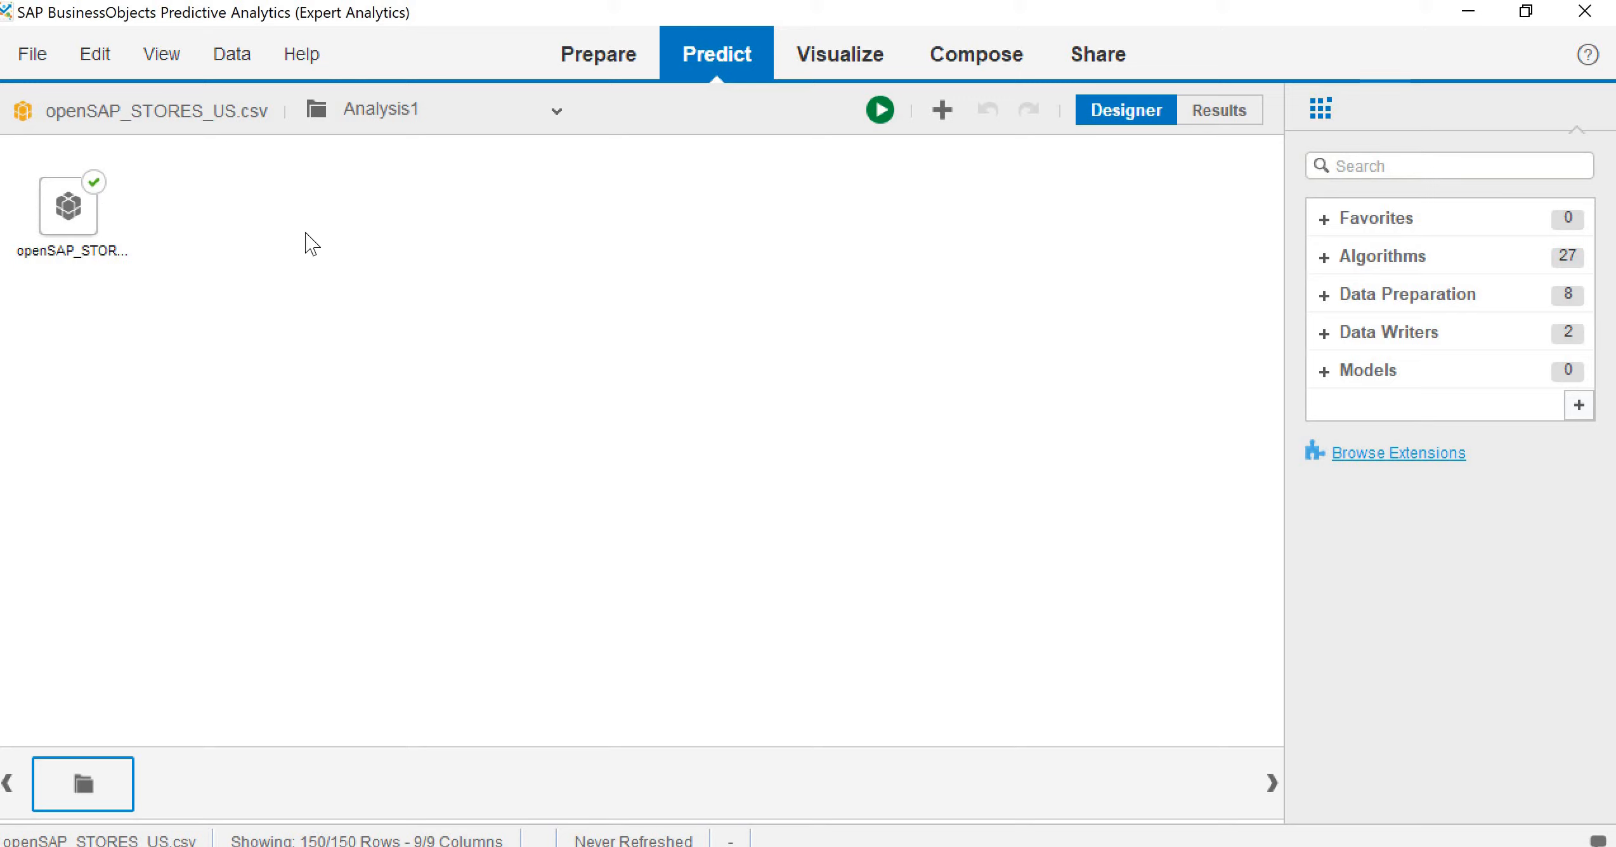
click(891, 116)
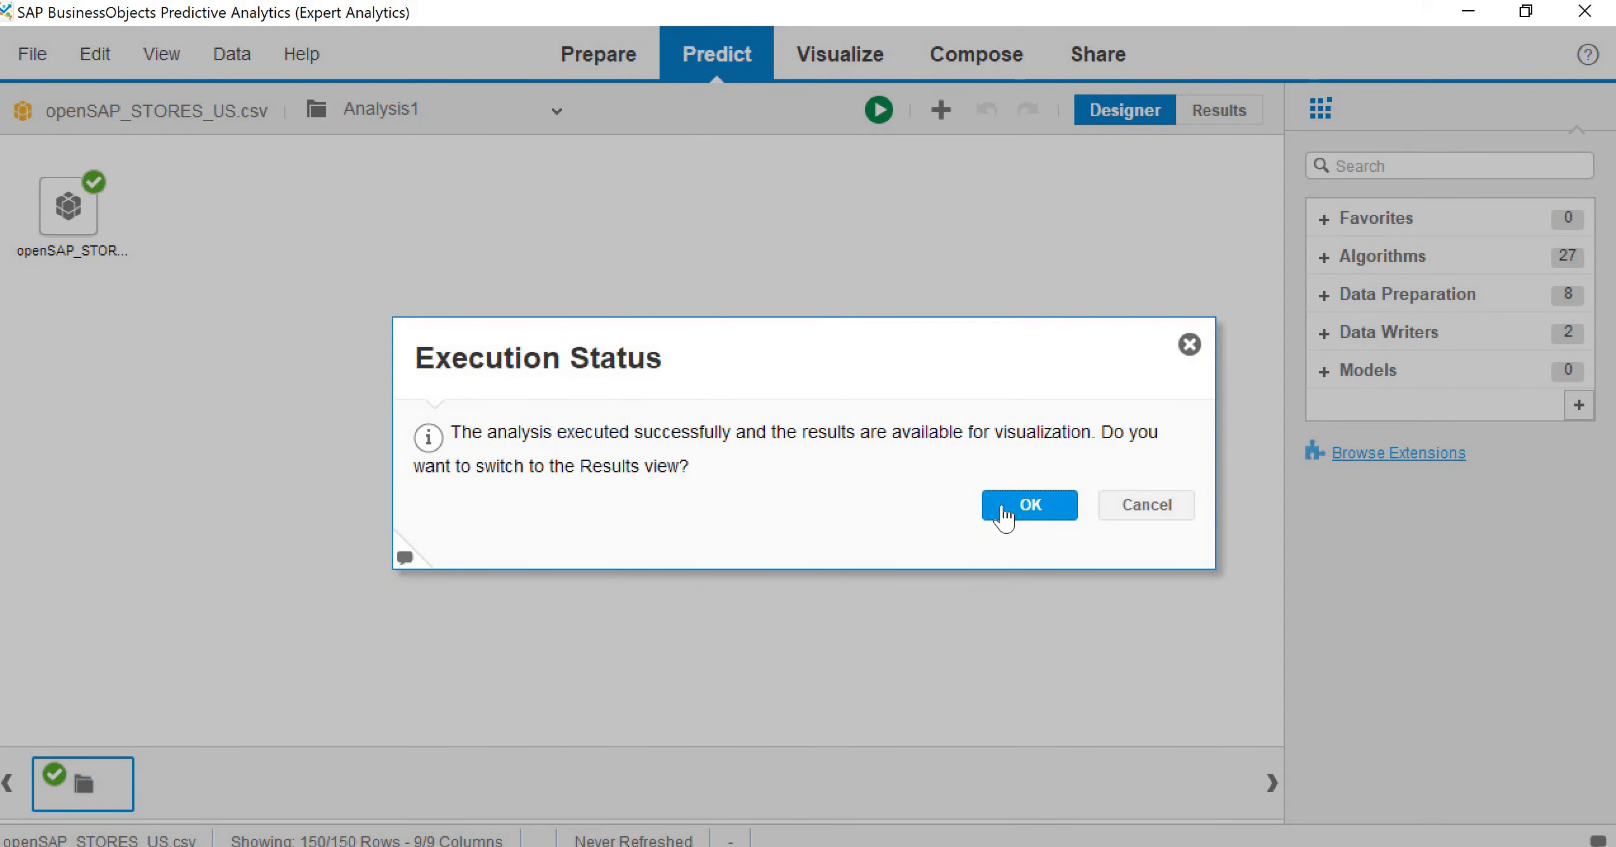
click(1002, 510)
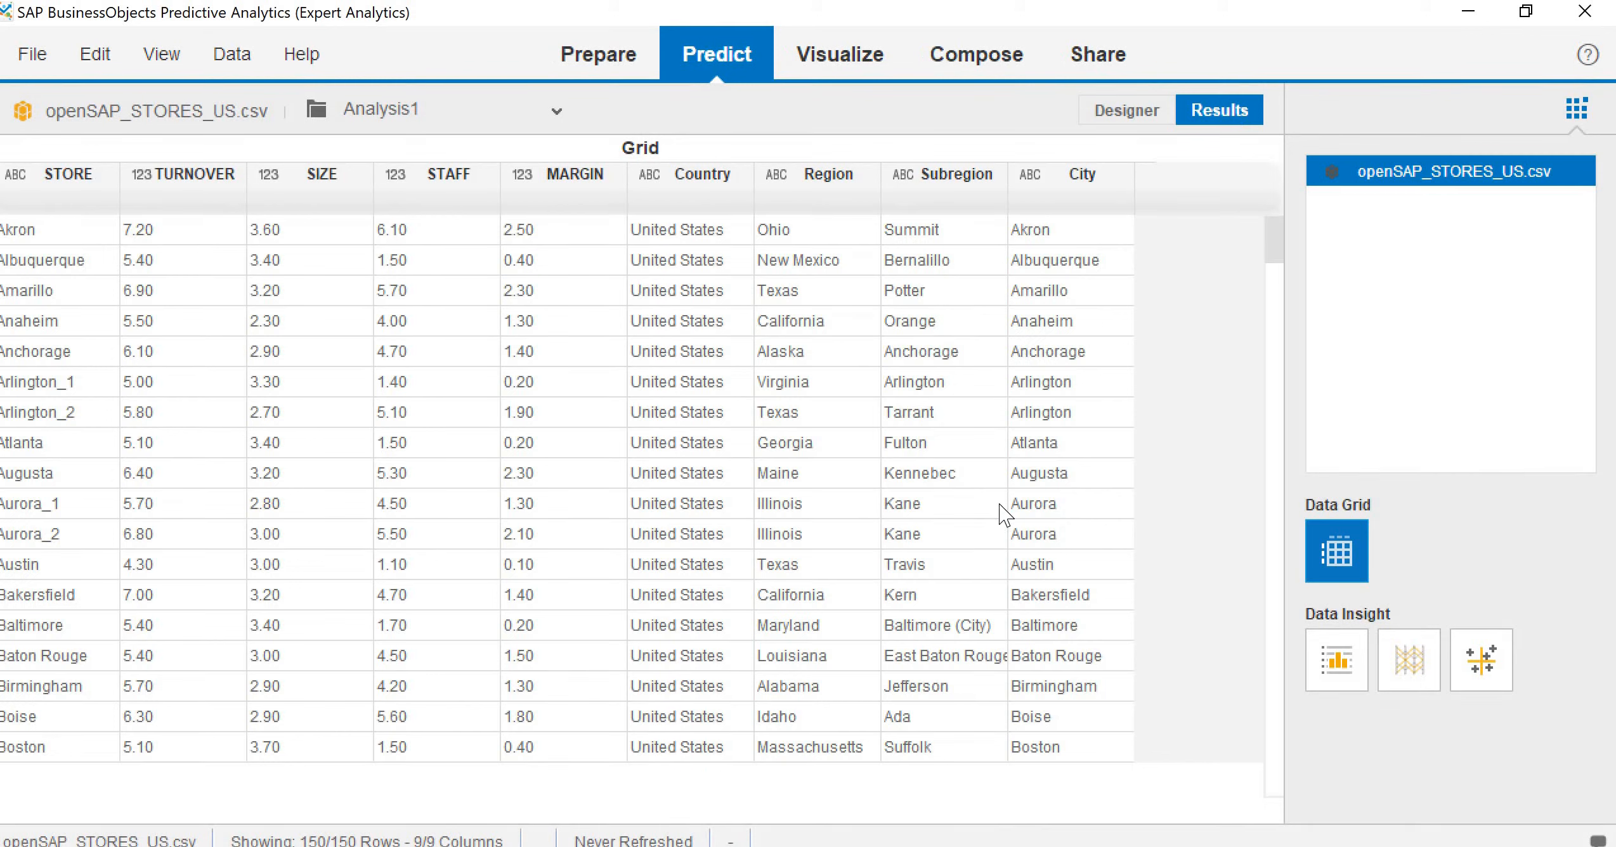
Step: Look through the store rows of the analysis results grid, covering turnover, size, staff, margin and location columns
click(1002, 512)
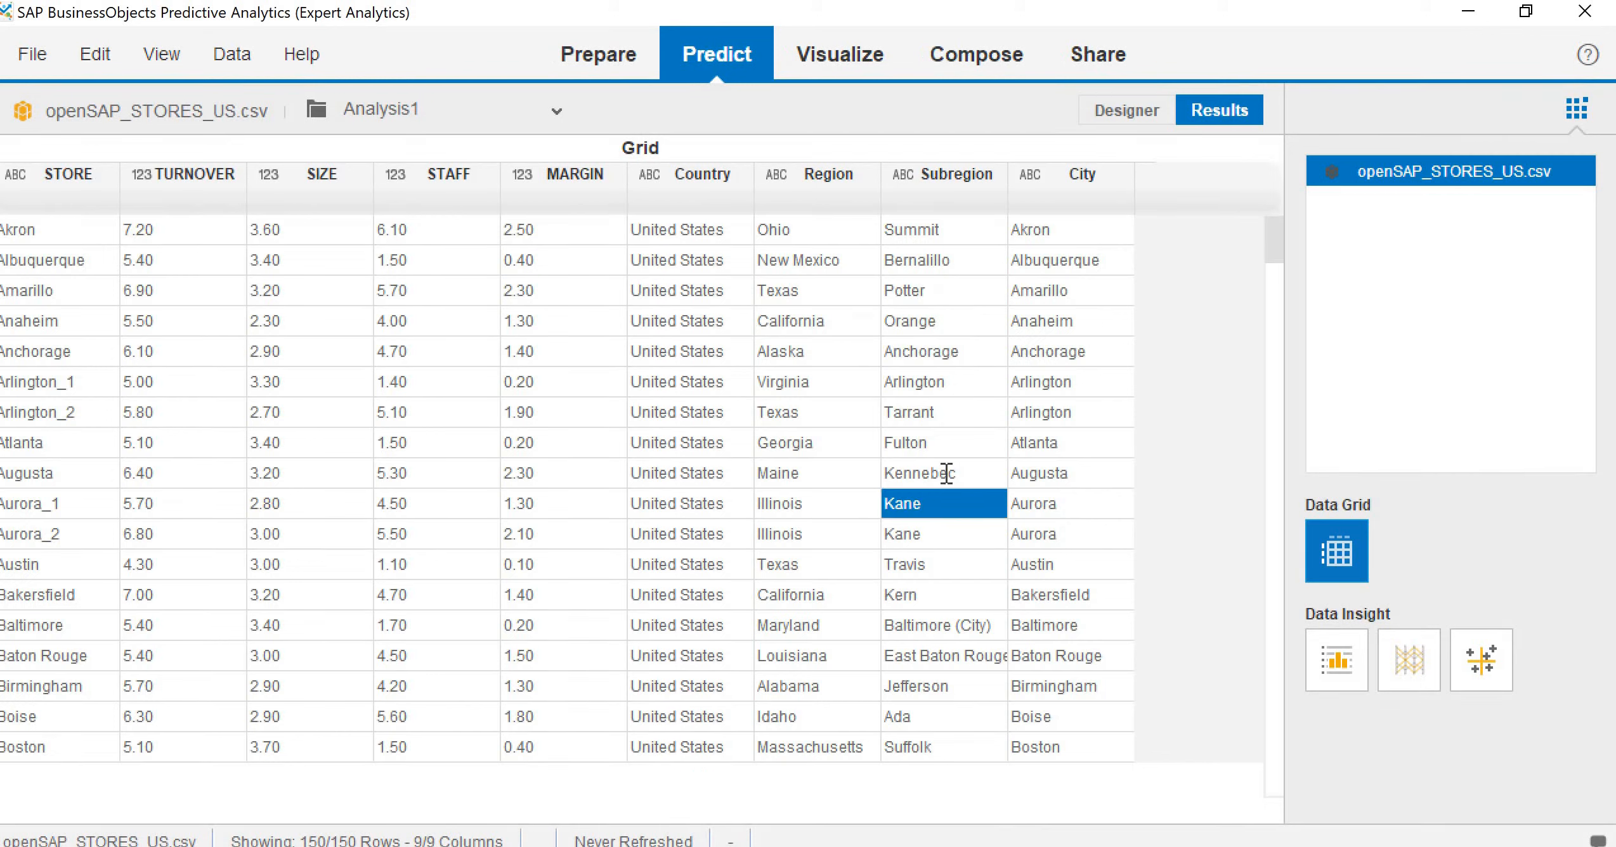
scroll(558, 408, down, 5)
scroll(558, 407, down, 1)
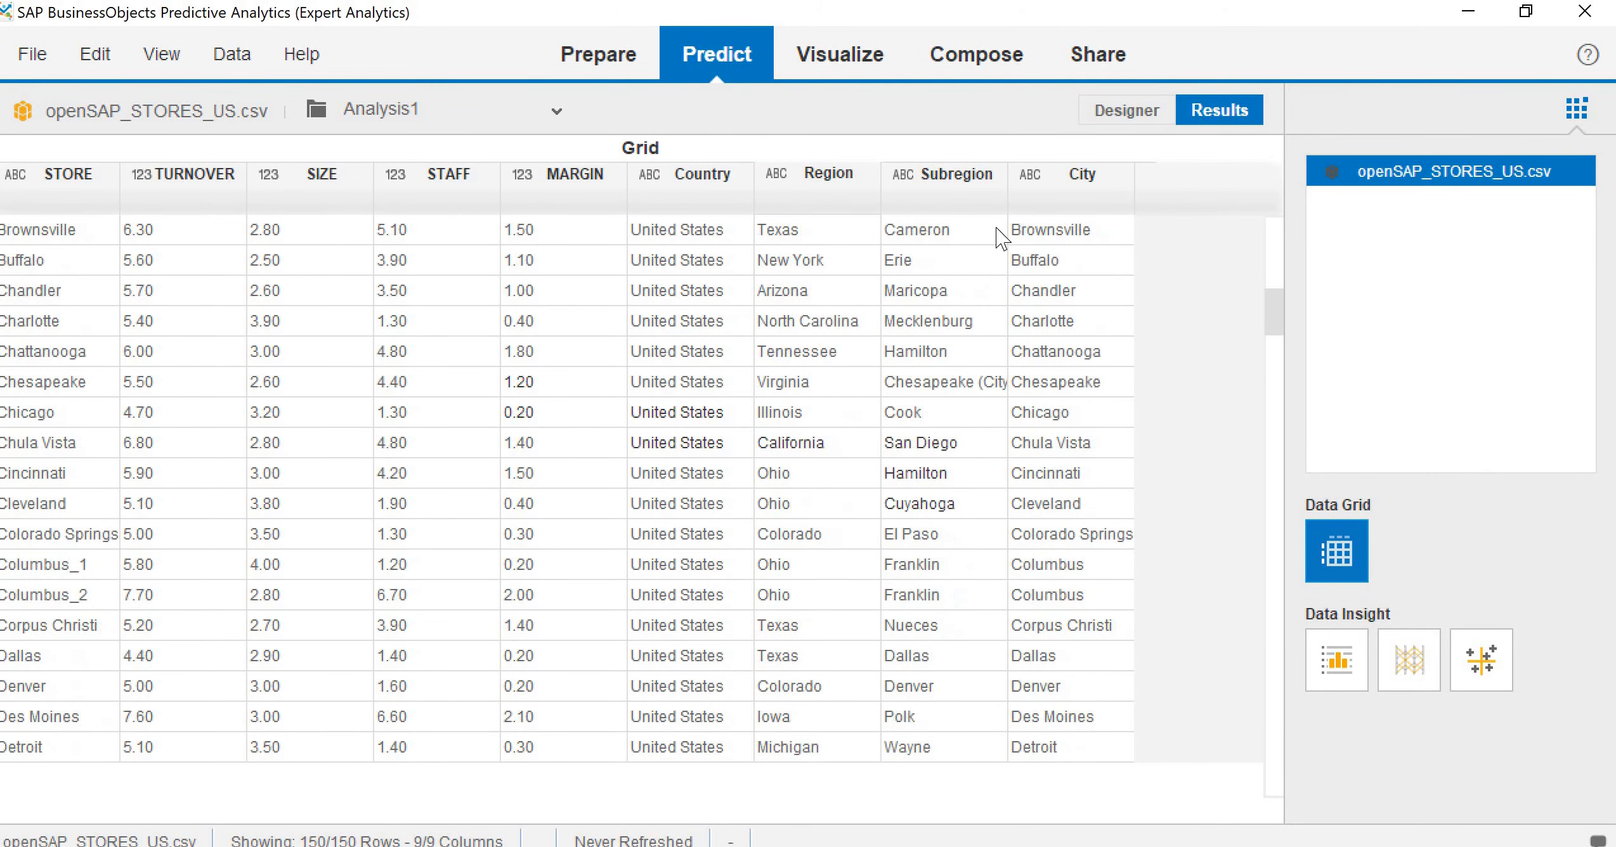
scroll(1069, 315, down, 5)
scroll(1070, 315, down, 1)
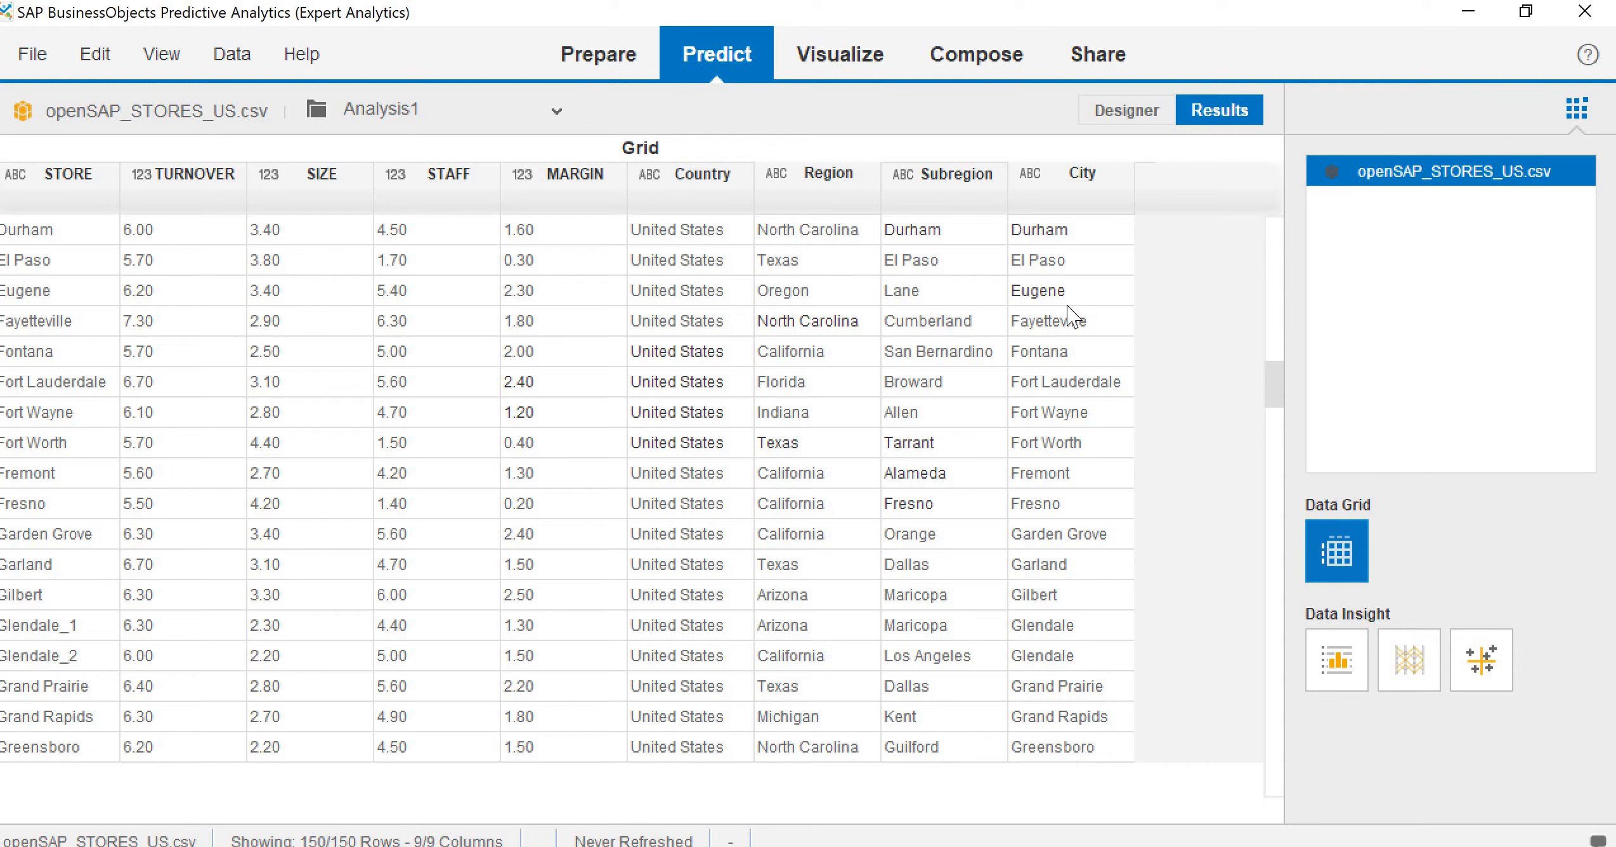
Step: Open the Statistical Summary Chart and examine the distributions and statistics of TURNOVER, SIZE, STAFF and MARGIN across all columns
click(1334, 674)
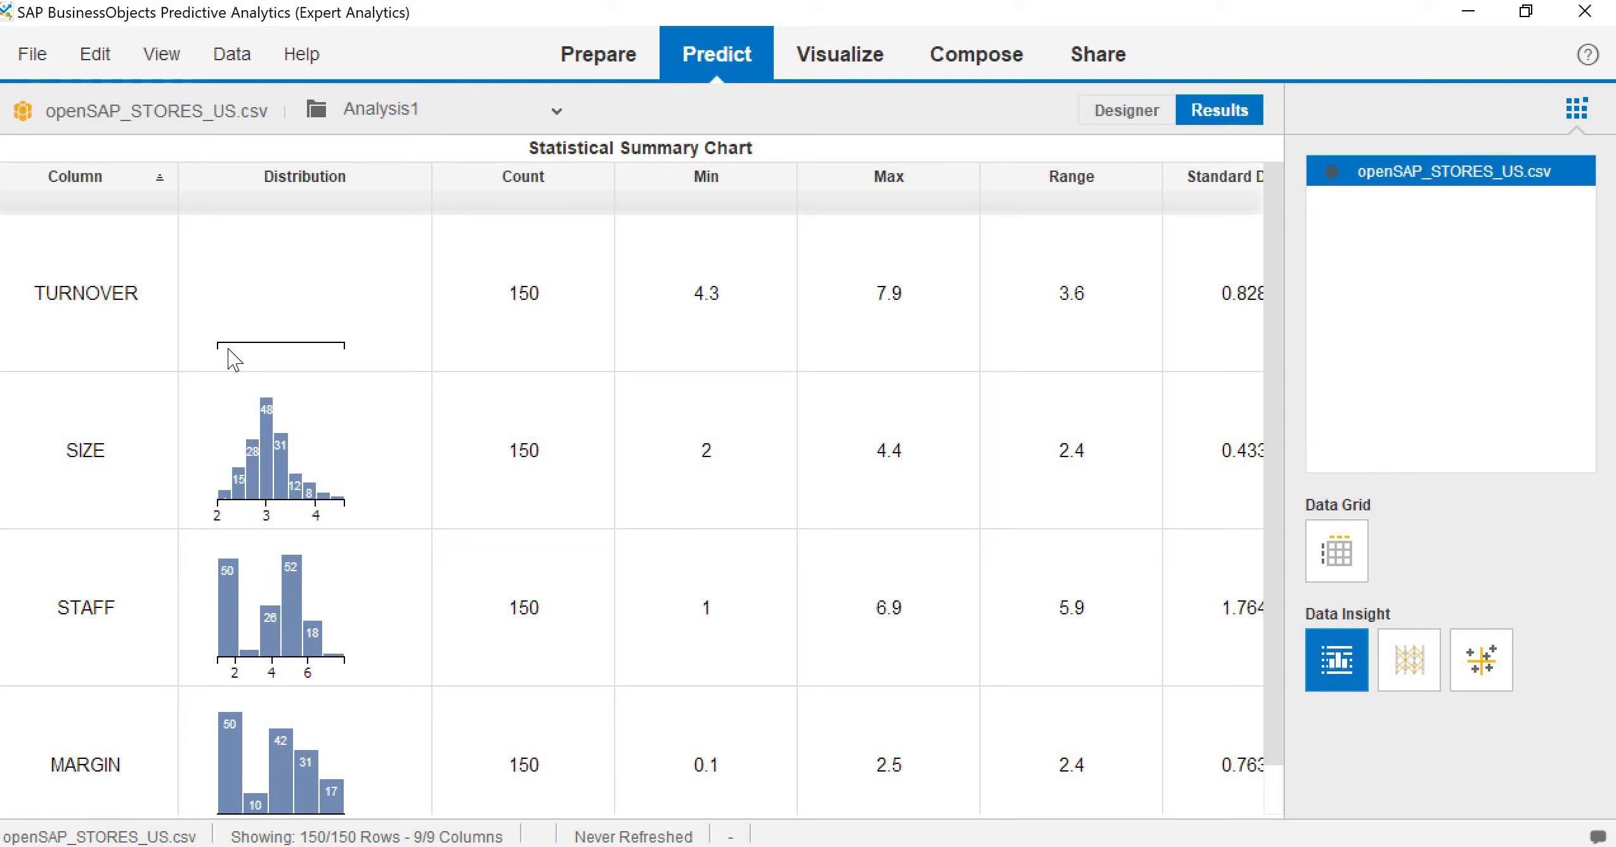
scroll(1270, 464, down, 1)
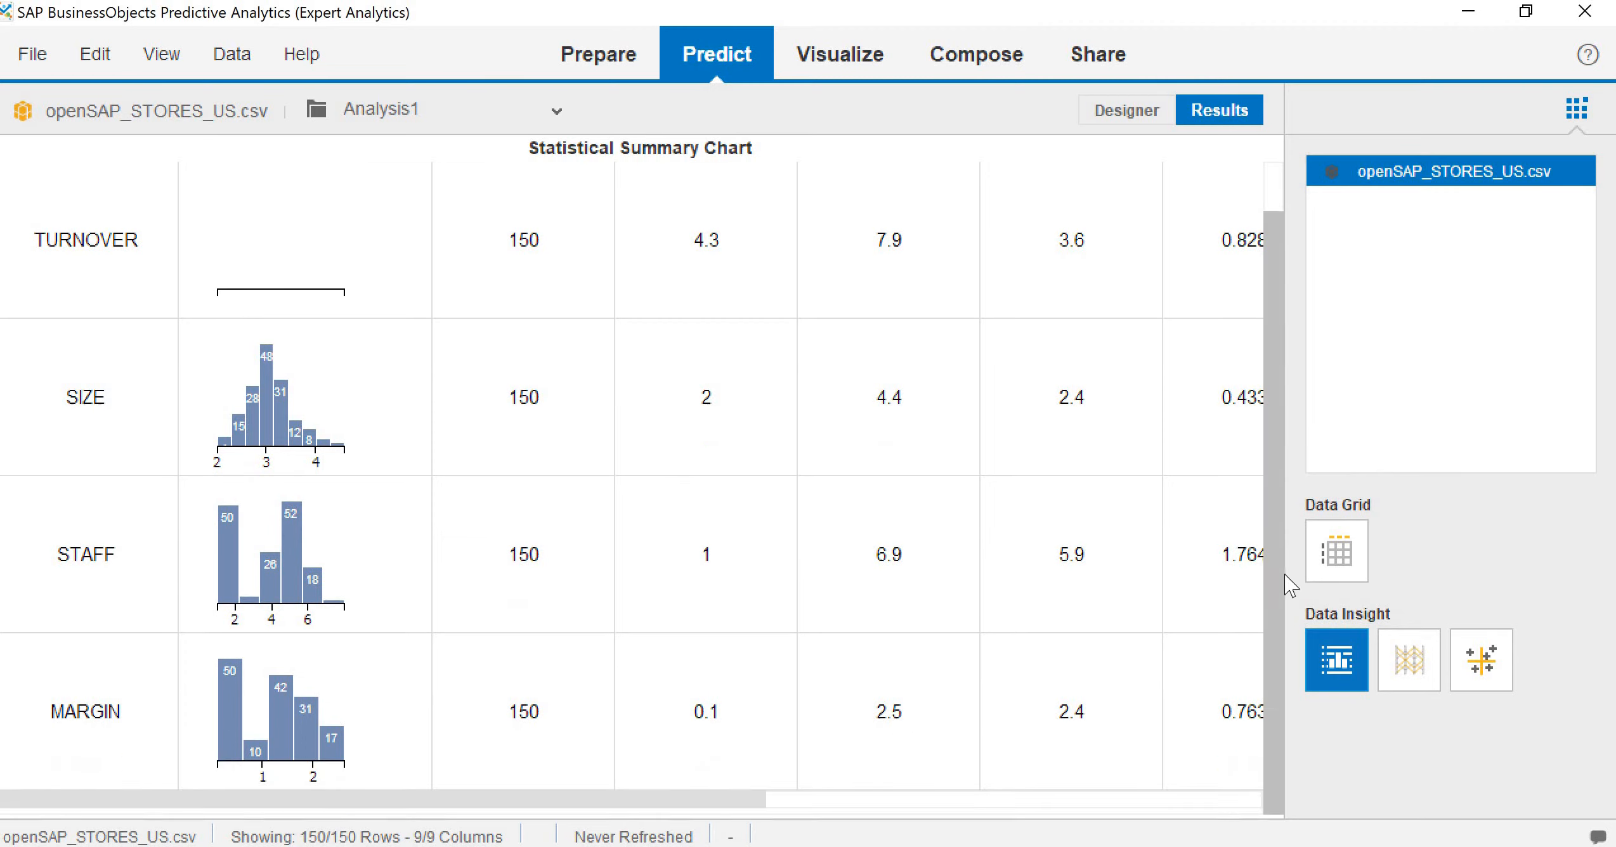
drag(757, 801, 1216, 768)
scroll(1278, 686, up, 1)
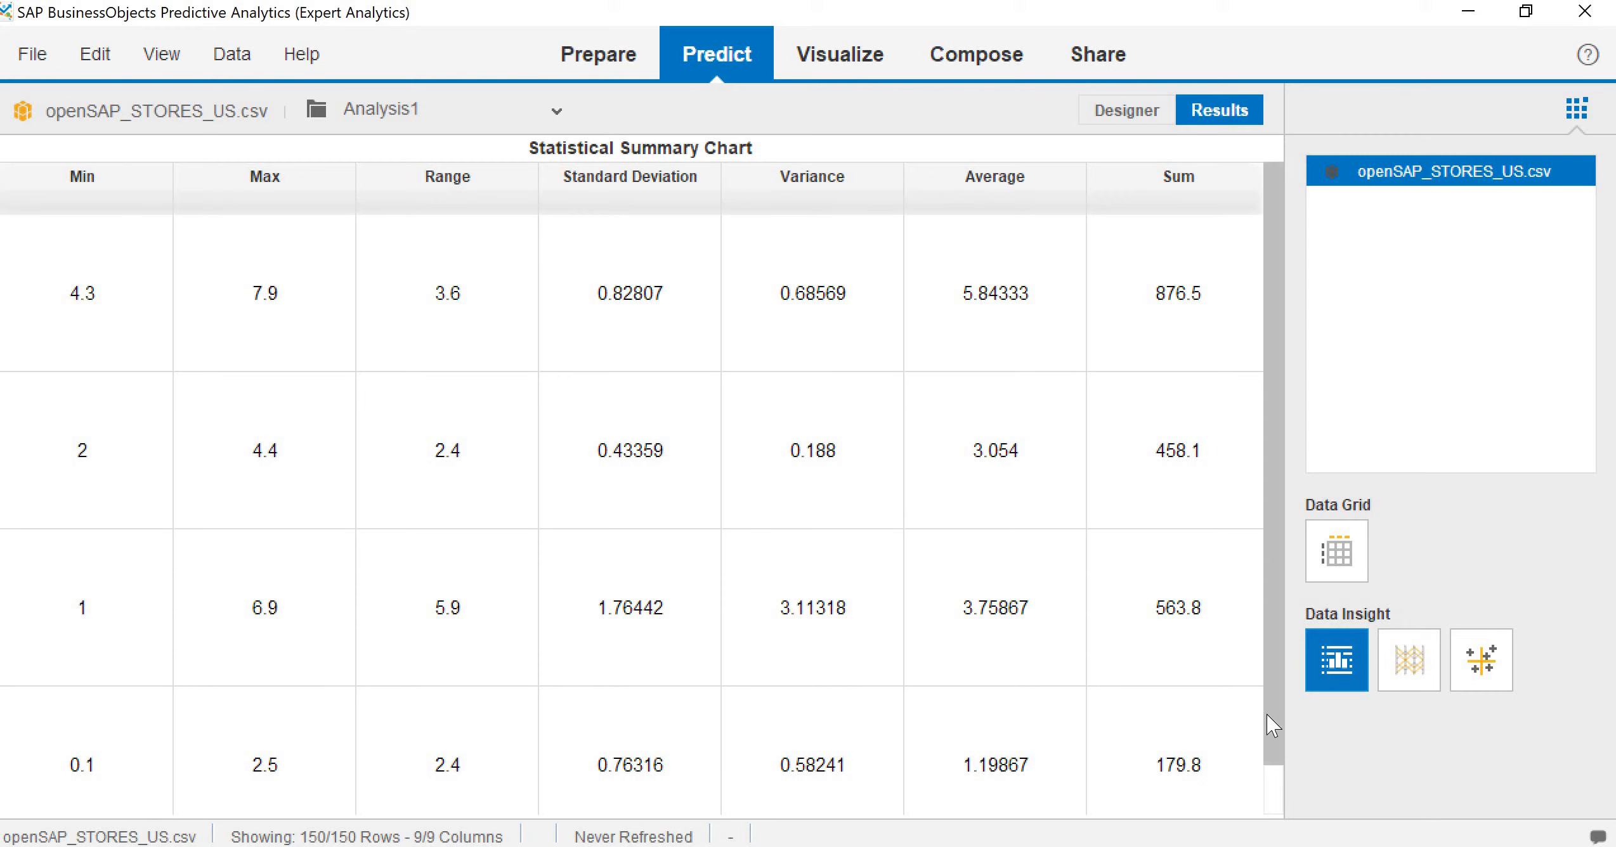
drag(1267, 715, 1266, 764)
drag(1092, 801, 780, 798)
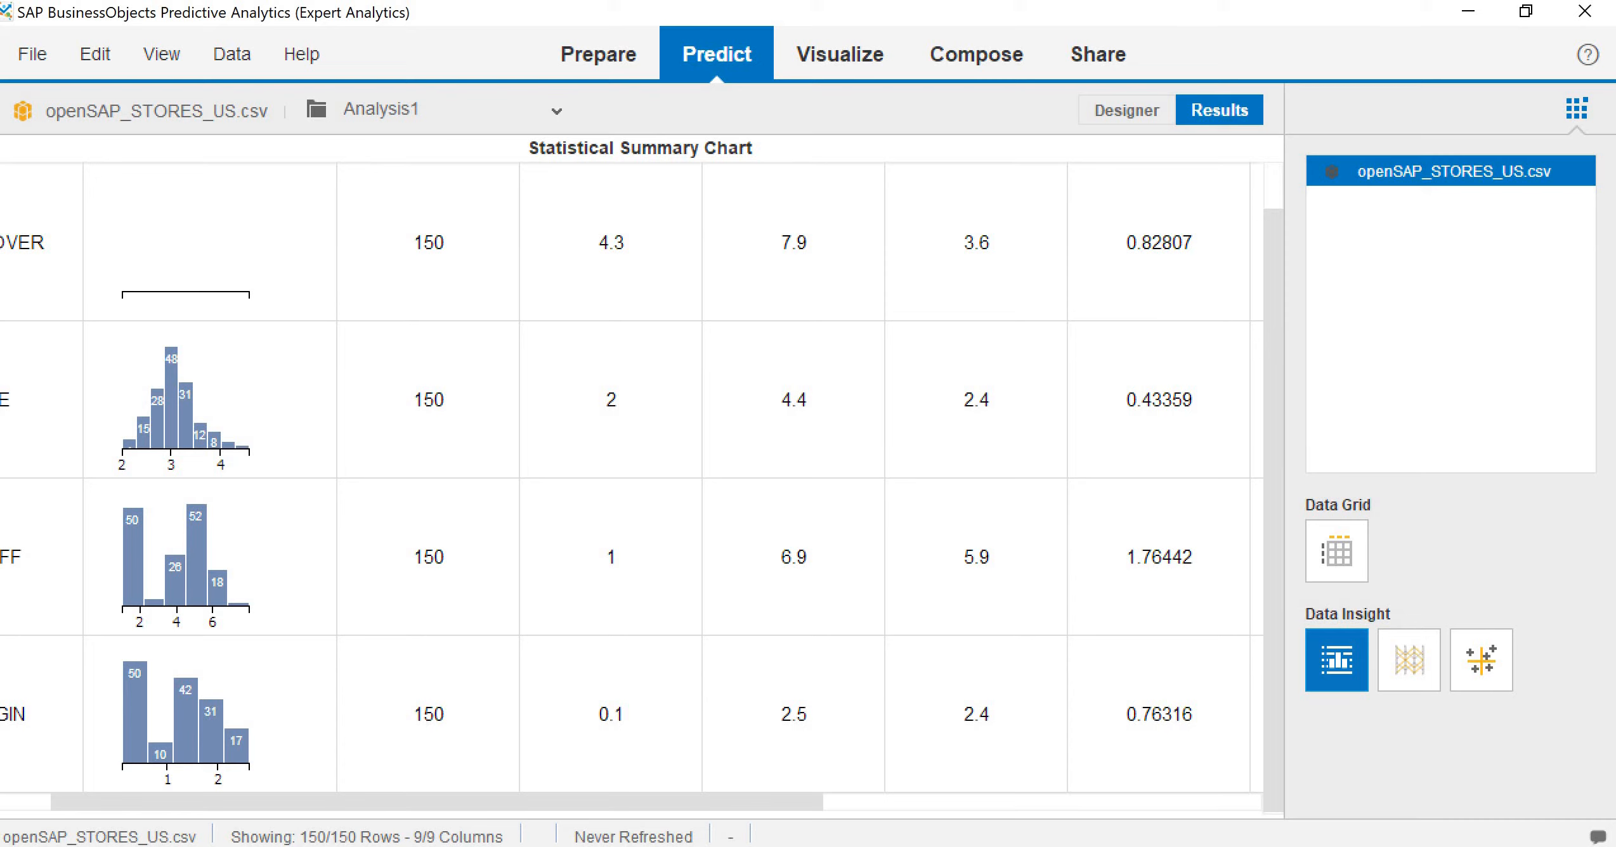
drag(588, 804, 497, 803)
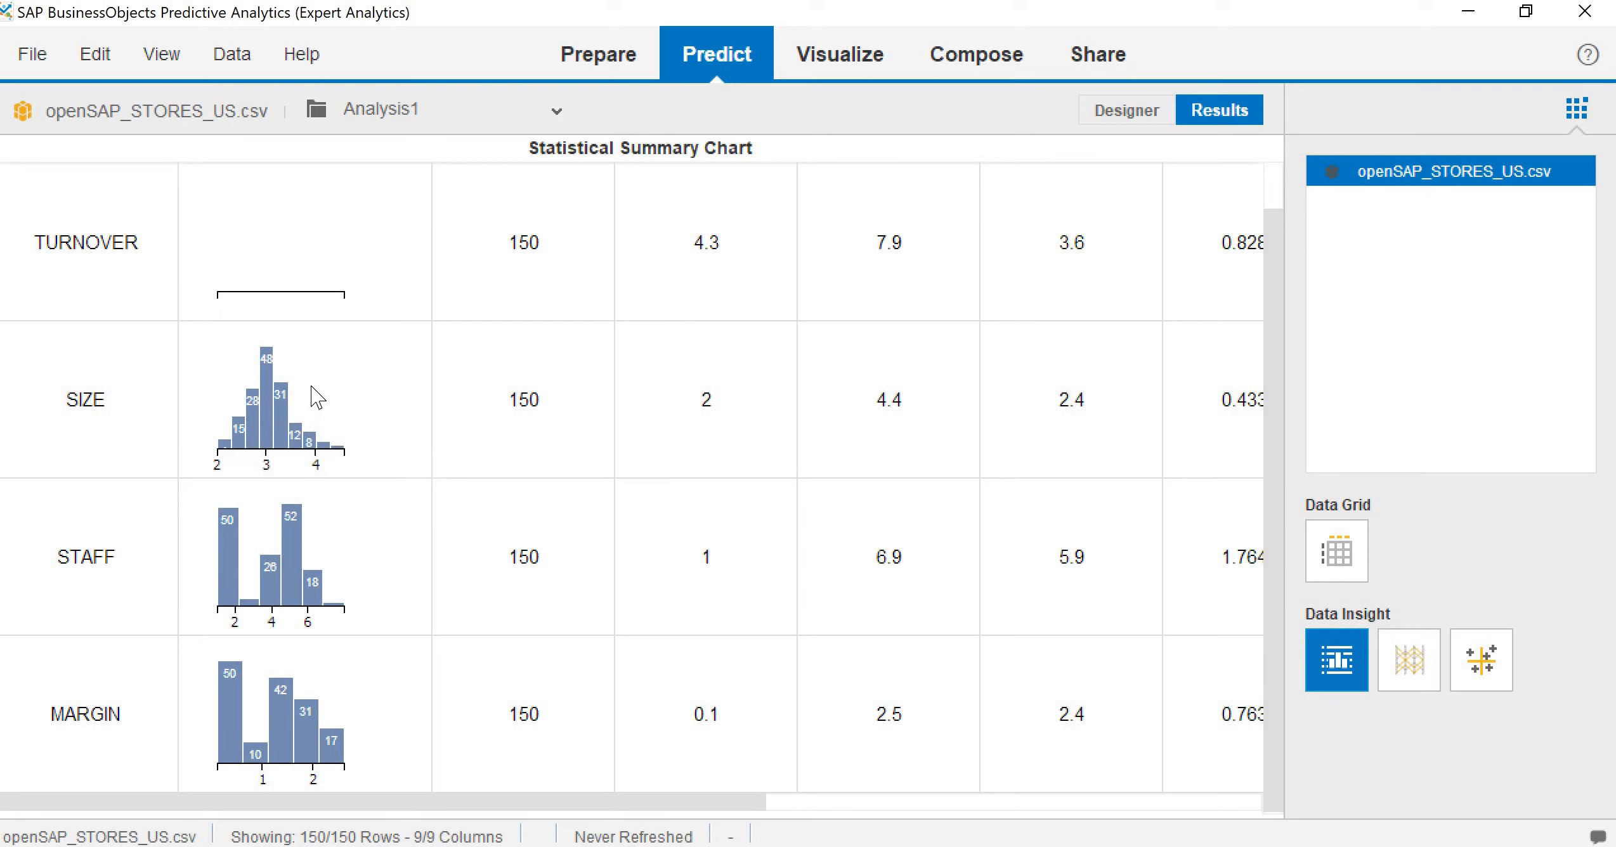
mouse_move(284, 526)
mouse_move(333, 606)
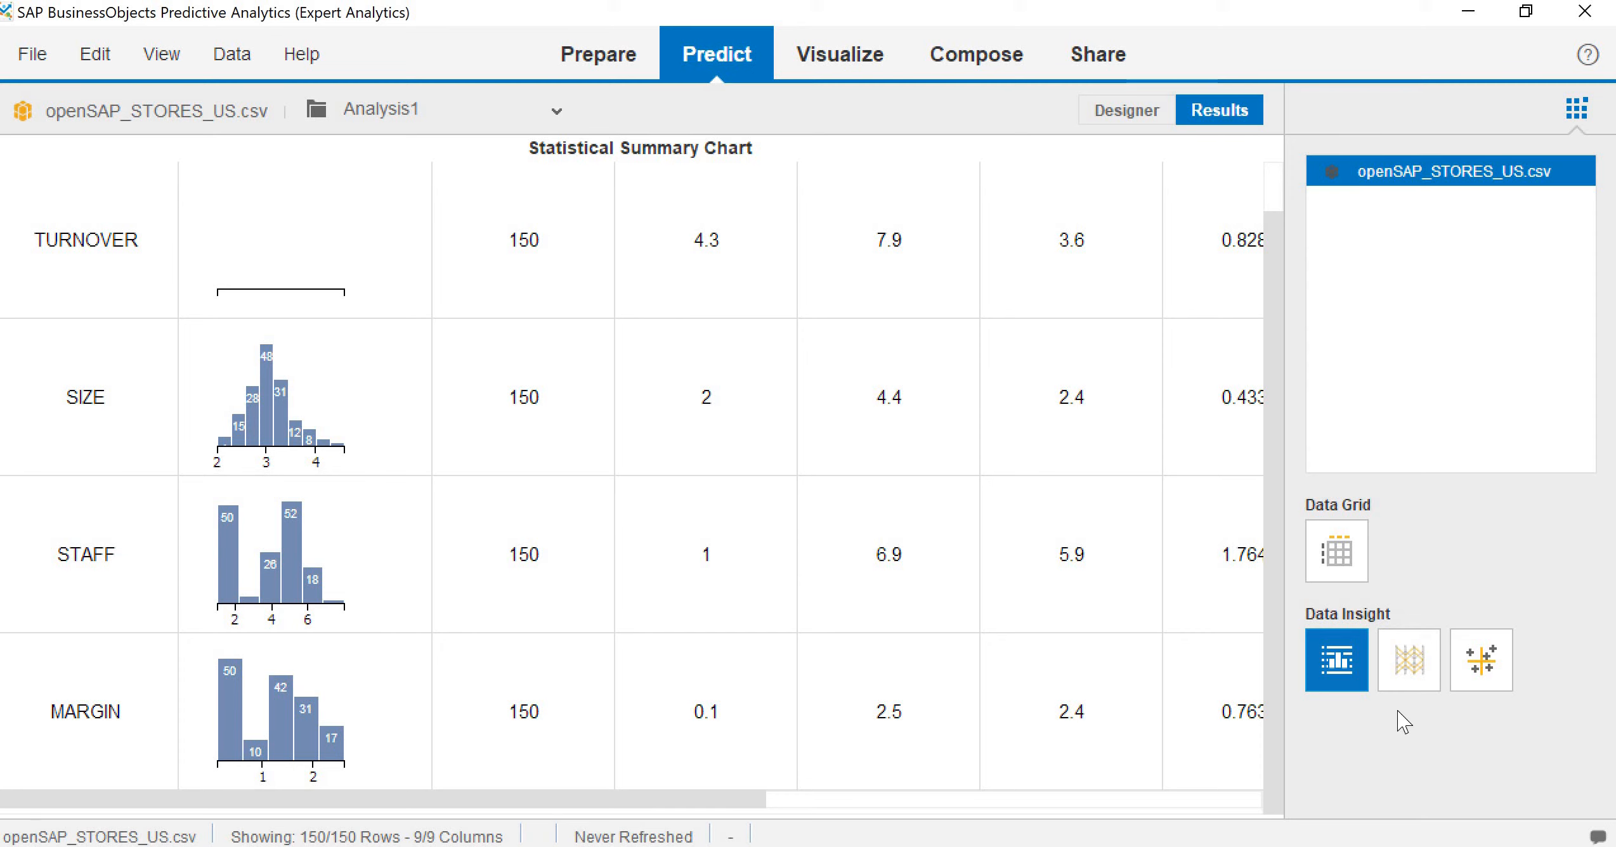
Step: View the results as a Parallel Coordinate Chart and as a Scatter Matrix Chart of the store measures
click(1408, 666)
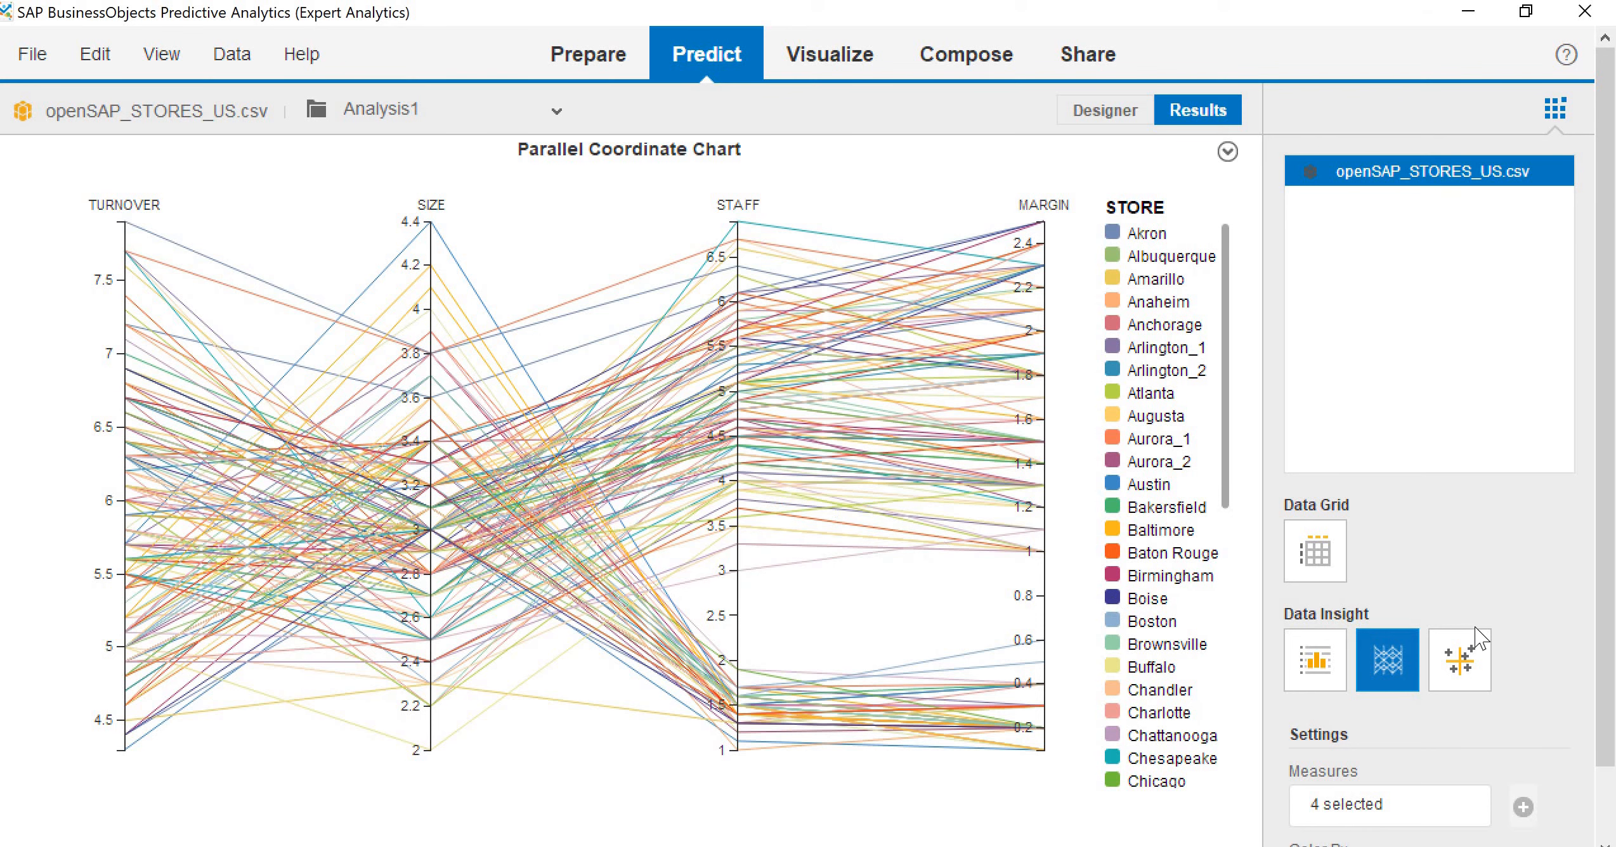
click(1463, 650)
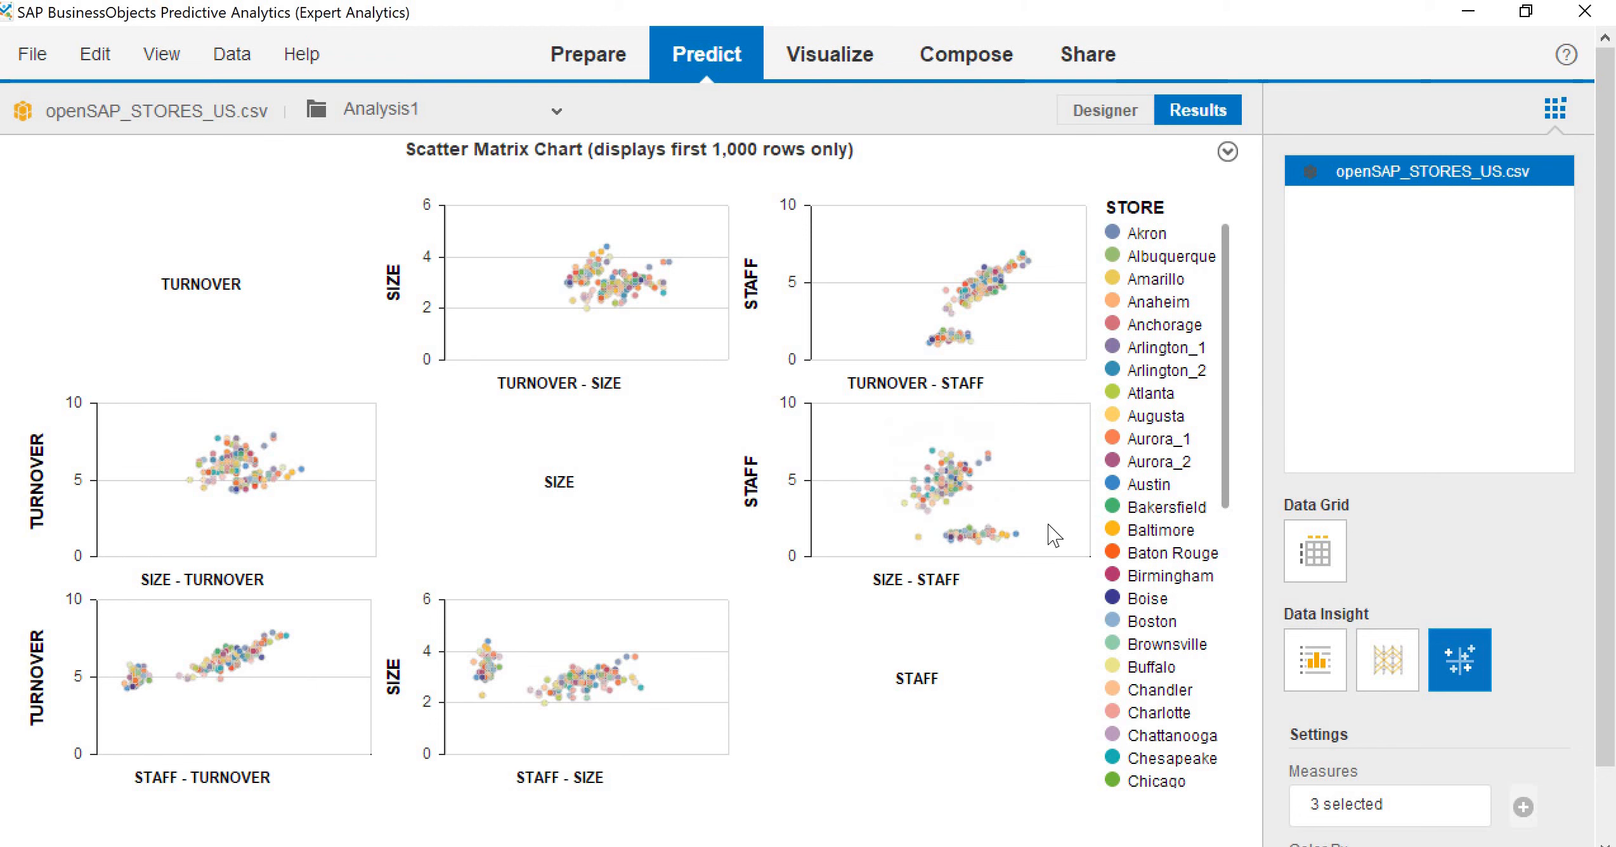
mouse_move(608, 320)
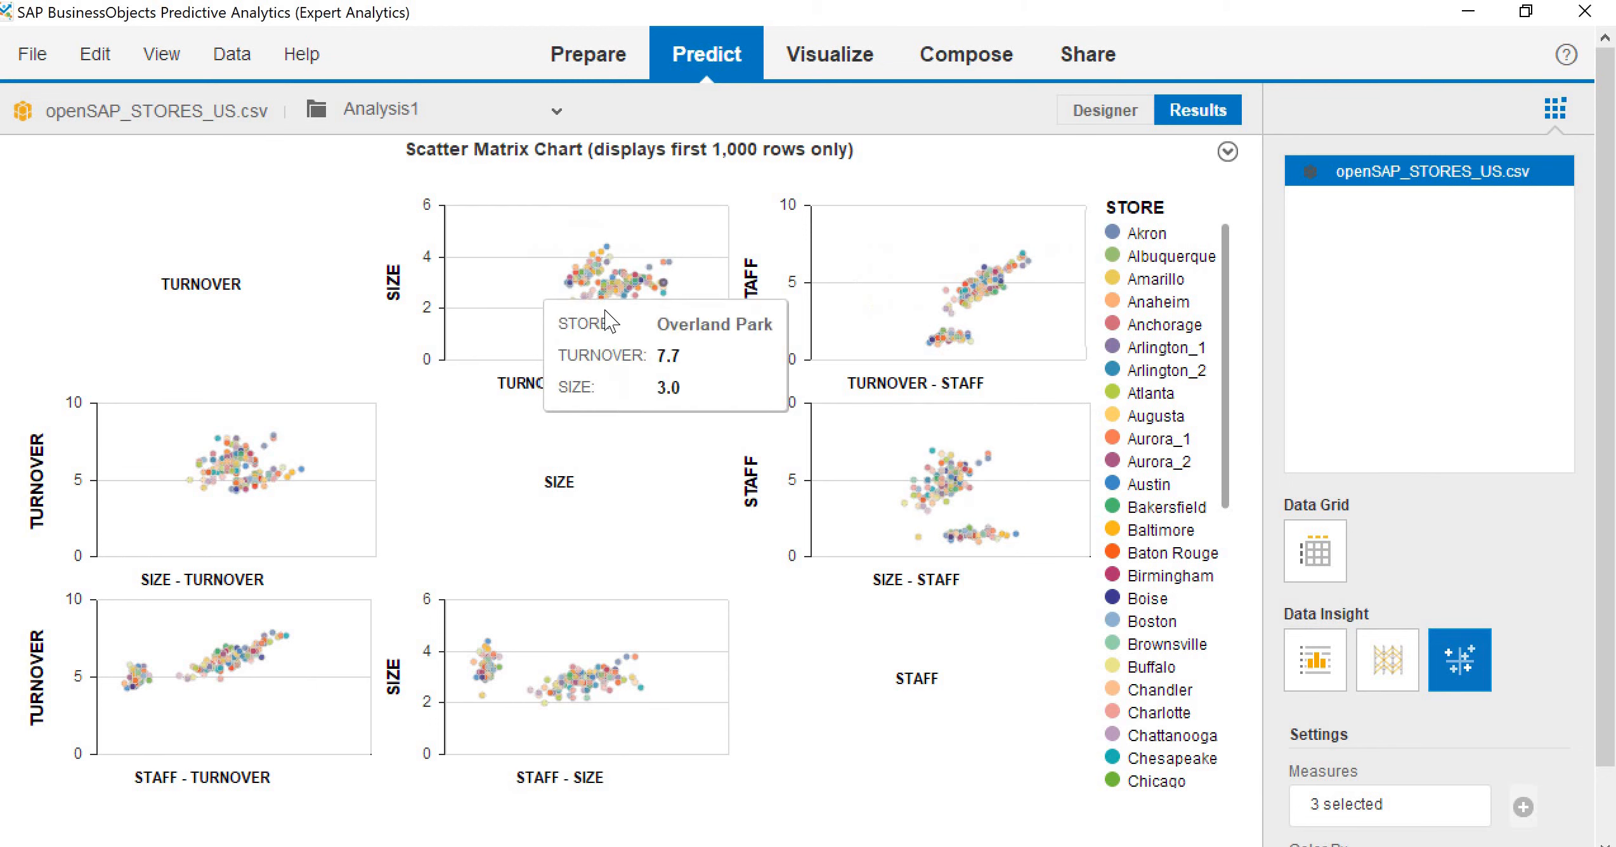